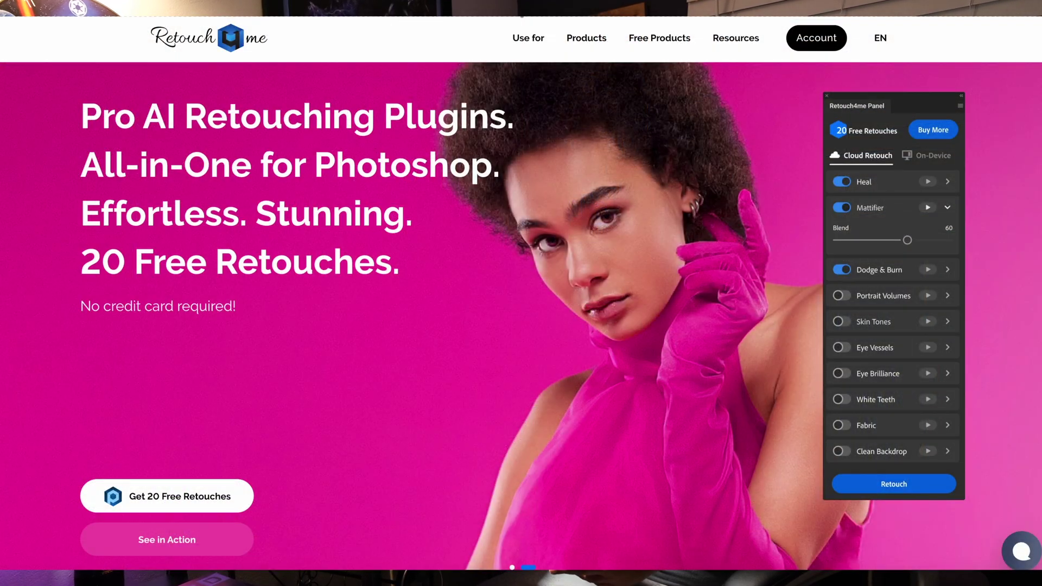
- Scroll through the tool demos, 'What you get', the time calculator and Media mentions
scroll(521, 315, "down", 6)
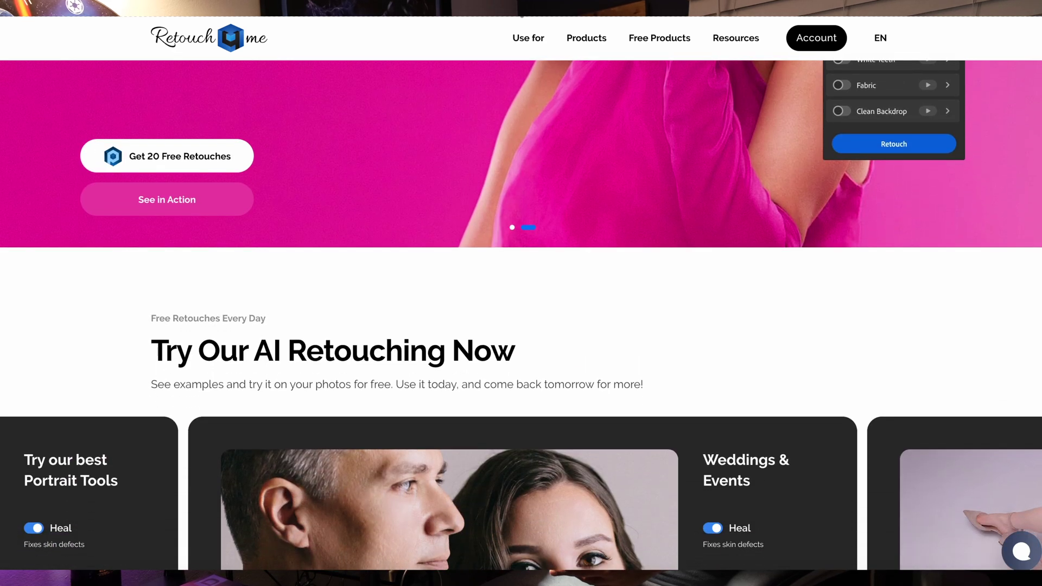
scroll(521, 314, "down", 5)
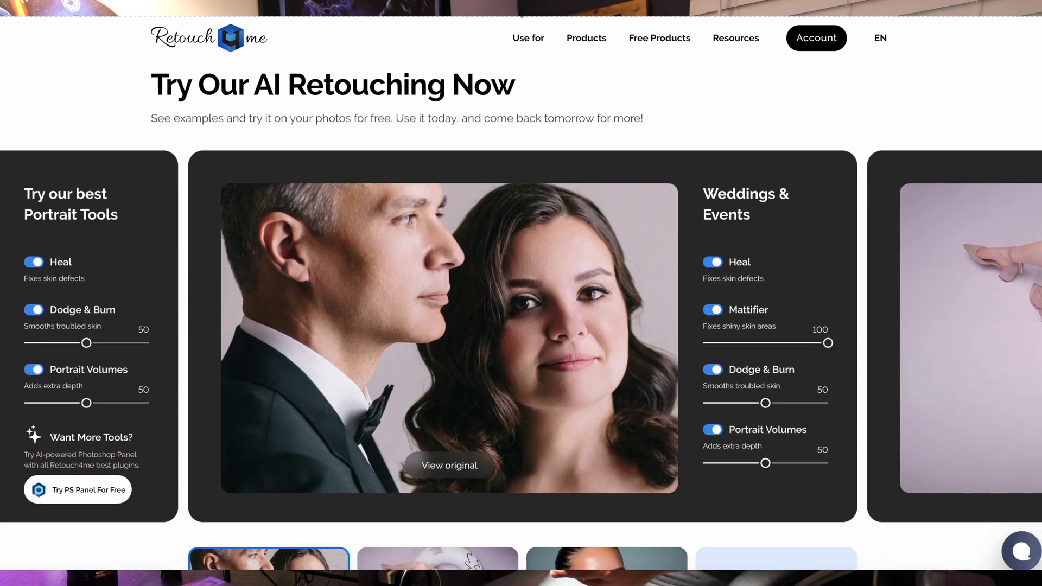
scroll(521, 314, "down", 6)
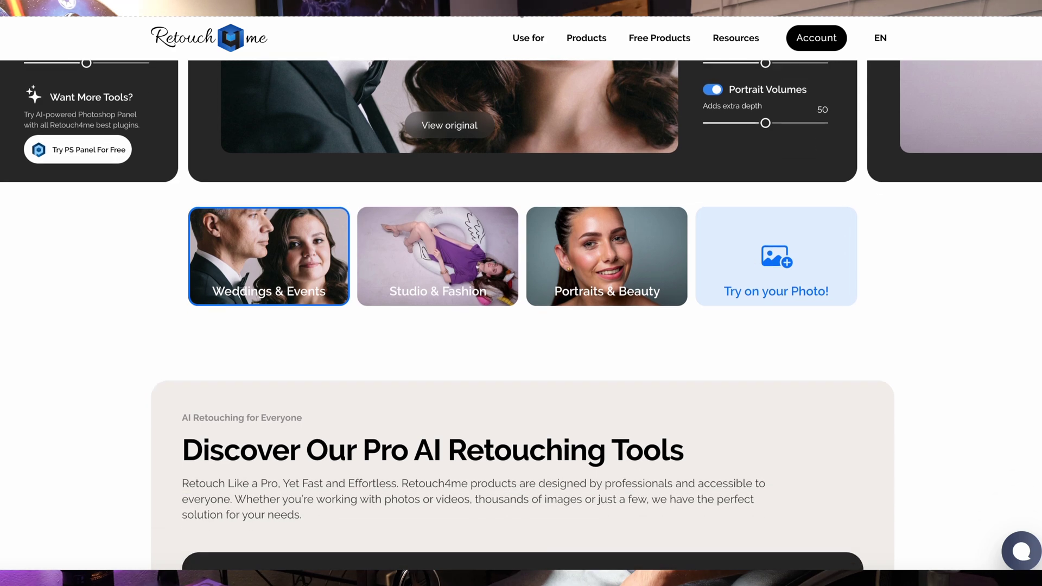
scroll(521, 315, "down", 4)
scroll(521, 315, "down", 4)
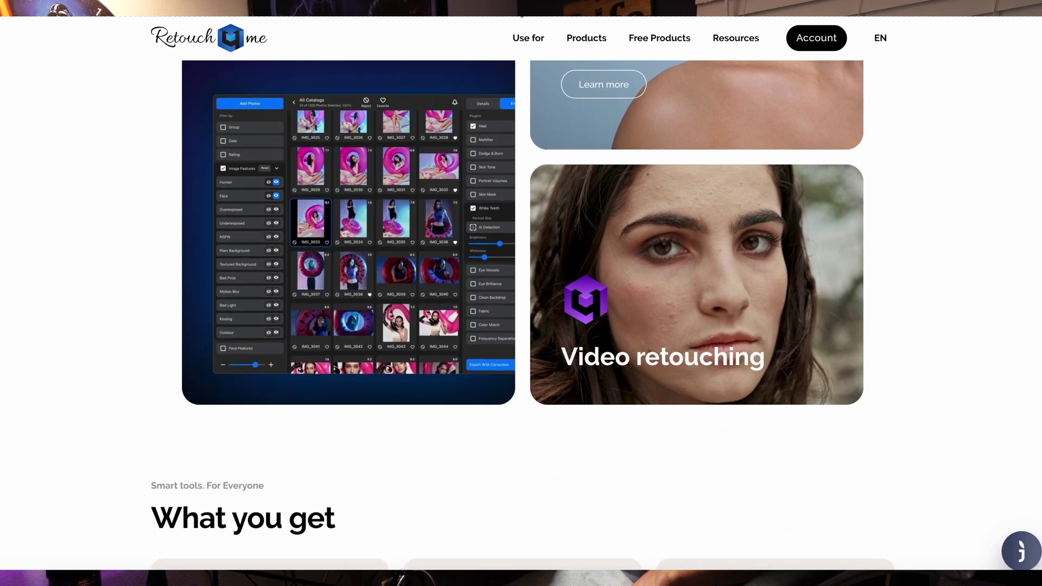
scroll(521, 315, "down", 6)
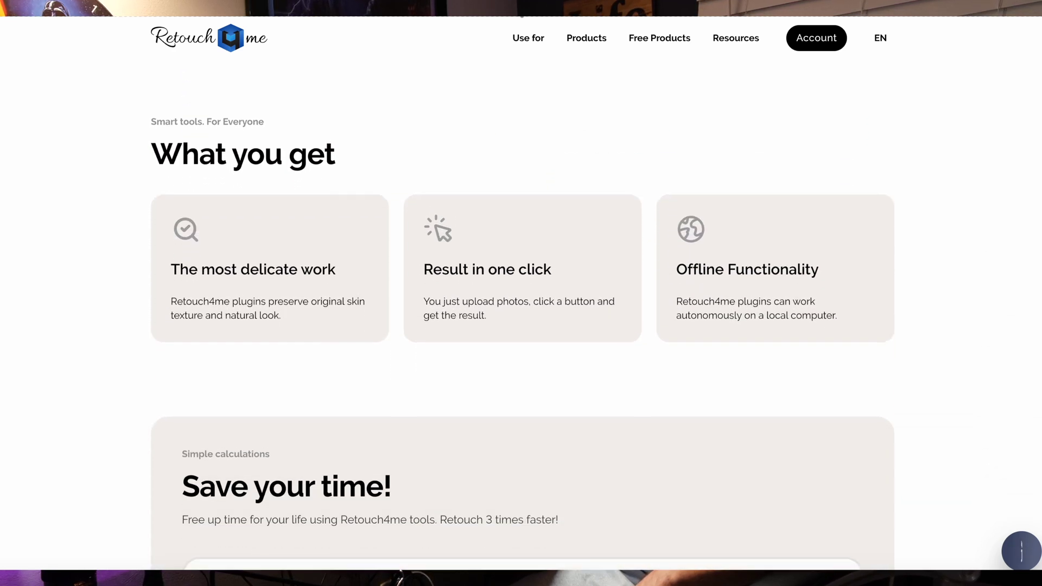
scroll(520, 315, "down", 5)
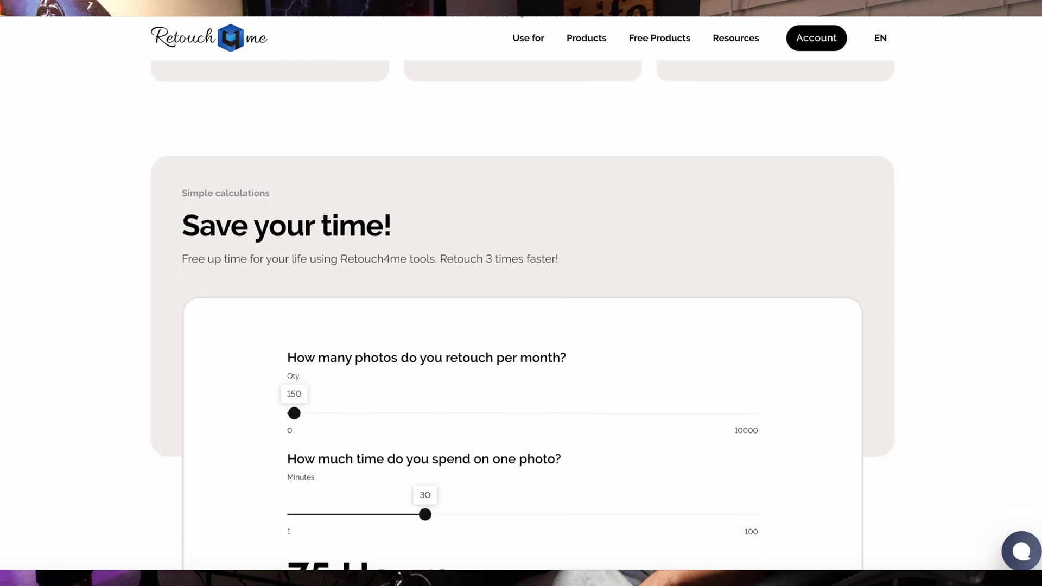
scroll(521, 315, "down", 2)
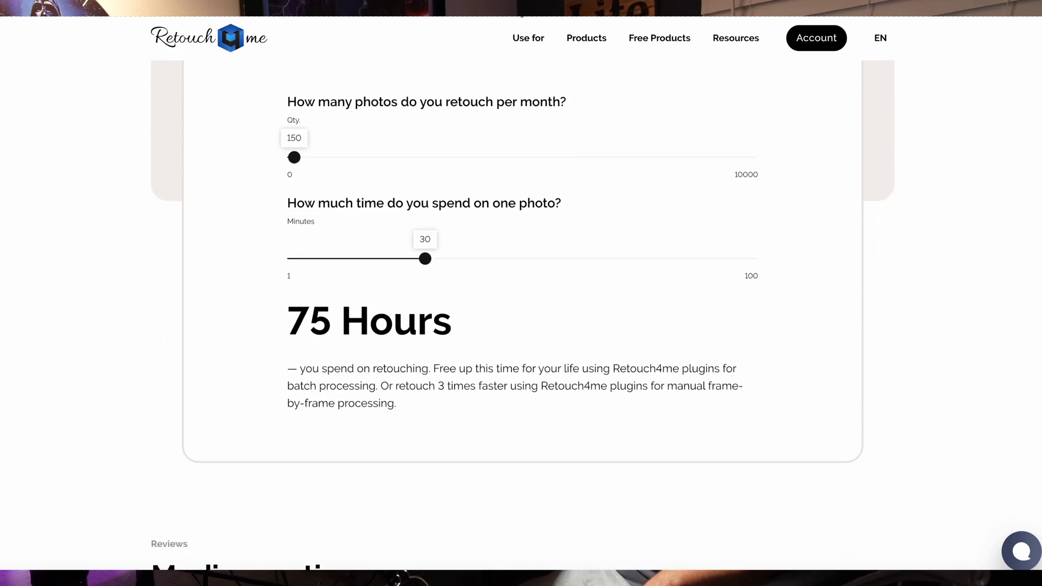
scroll(520, 315, "down", 2)
scroll(521, 315, "down", 3)
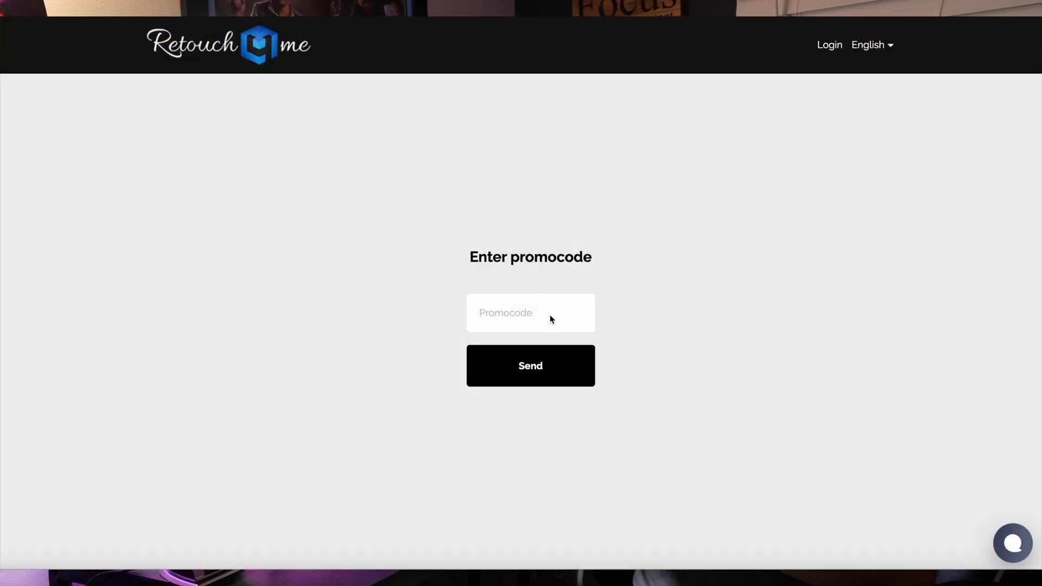
- Enter and submit the promo code to unlock the 20% follower discount
left_click(551, 319)
type("Guam20")
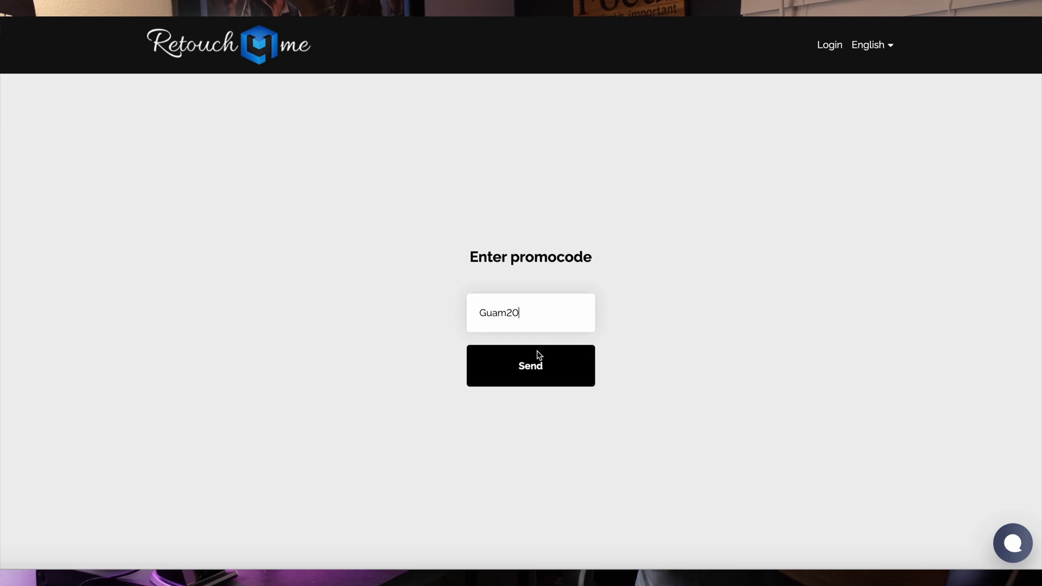
left_click(537, 357)
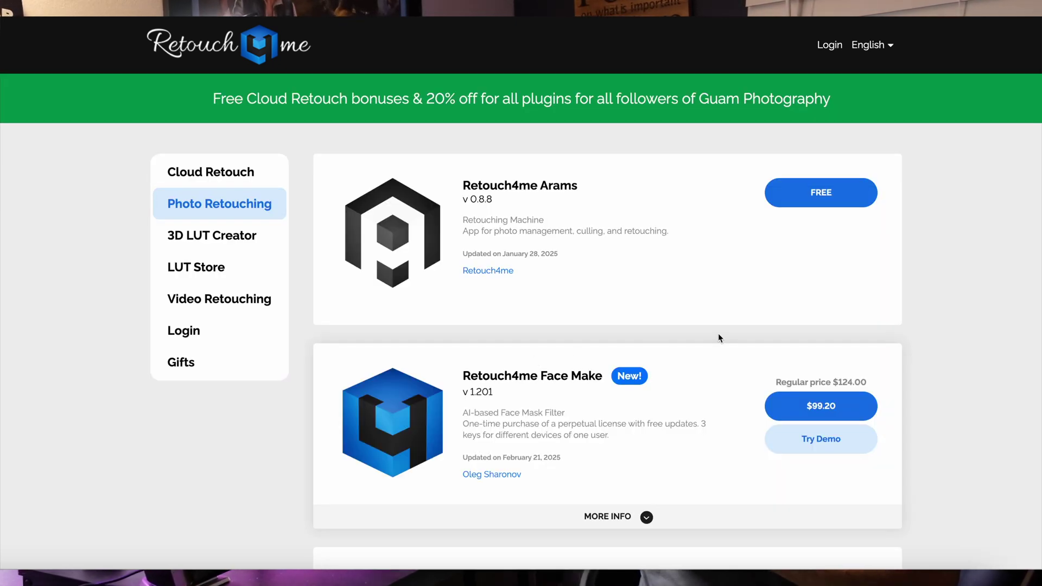
- Scroll the Photo Retouching plugin list down to Portrait Volumes
scroll(521, 320, "down", 3)
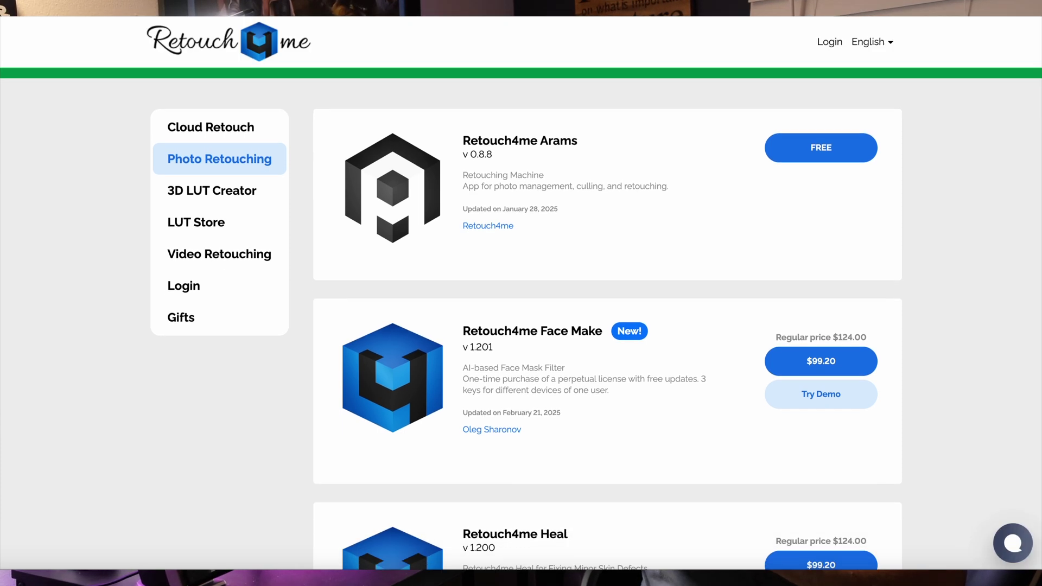
scroll(521, 320, "down", 3)
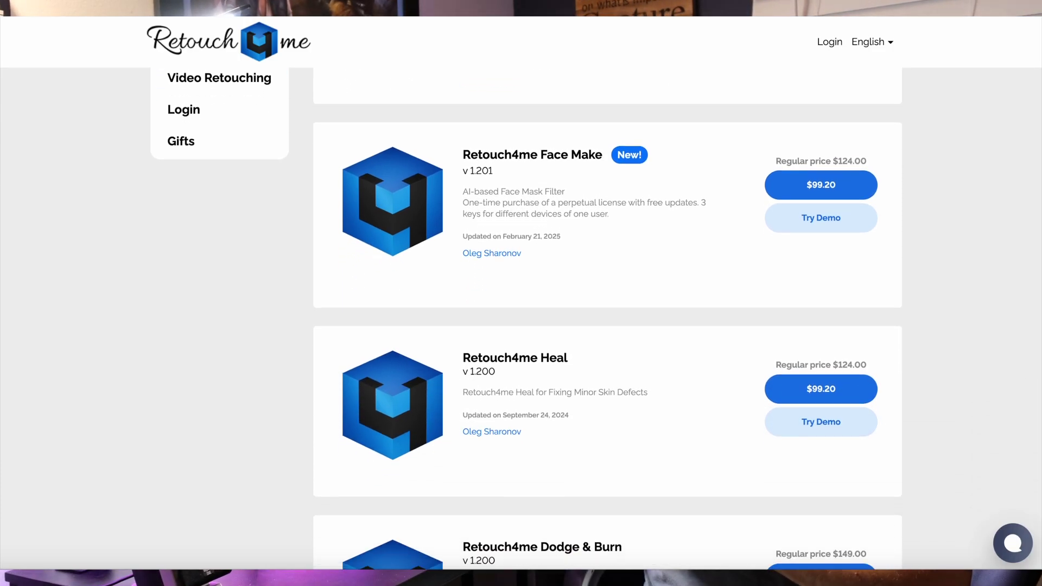
scroll(521, 320, "down", 3)
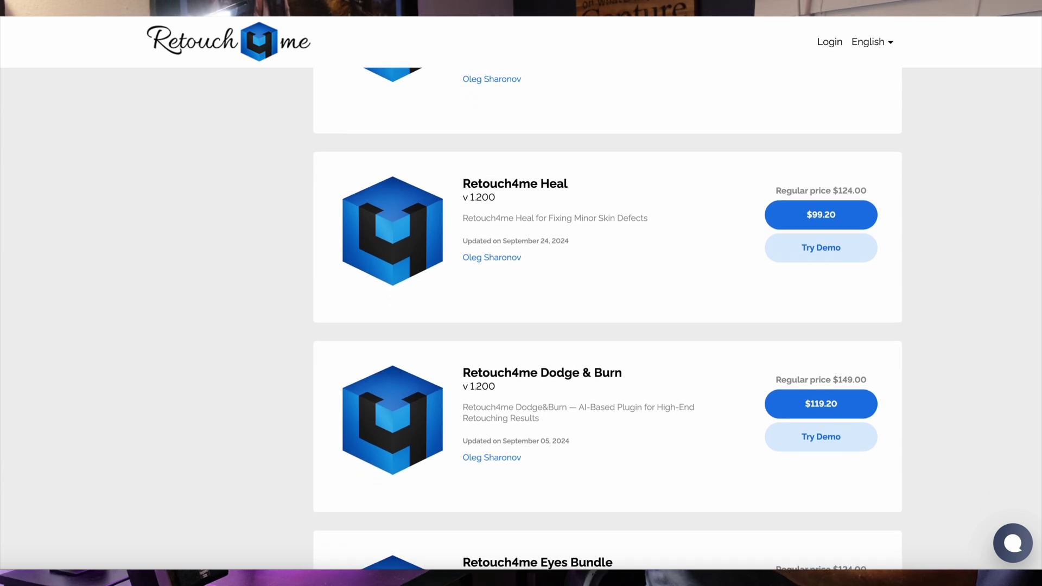
scroll(521, 320, "down", 3)
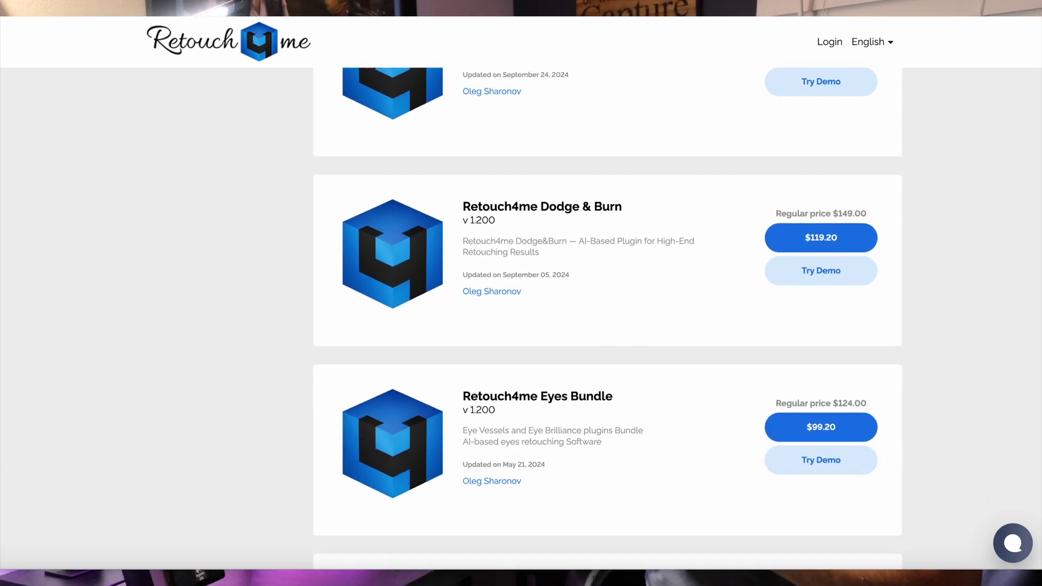
scroll(520, 320, "down", 3)
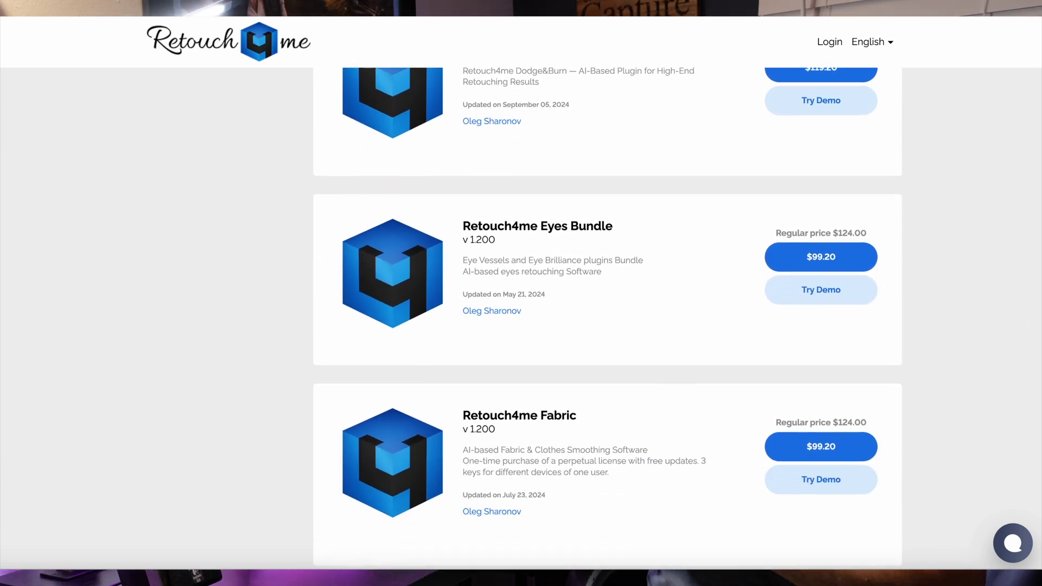
scroll(521, 320, "down", 4)
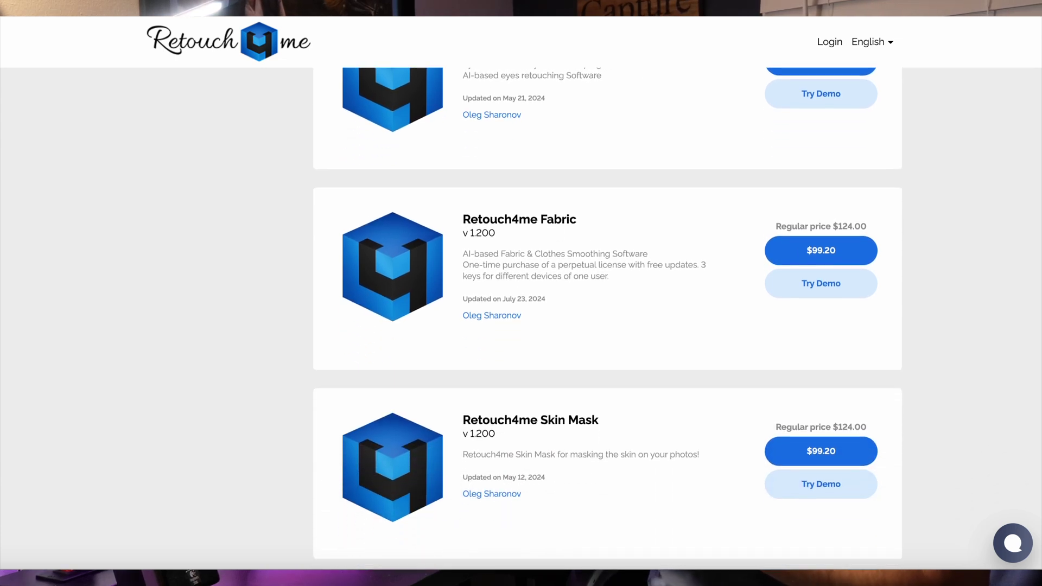
scroll(732, 356, "down", 3)
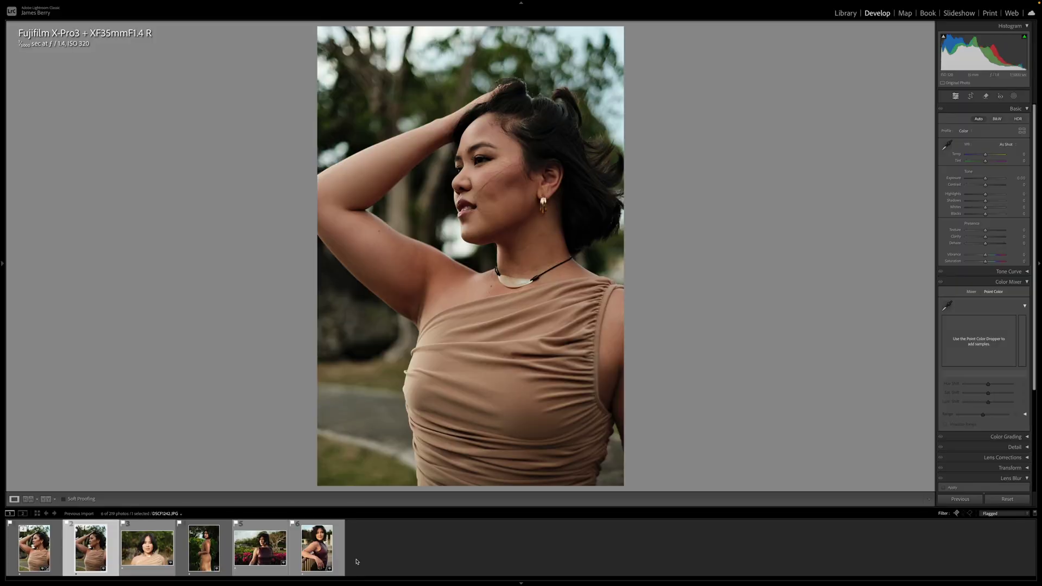
- Compare DSCF1242-Edit.psd with the original DSCF1242.JPG, then move on to DSCF1261.JPG
key("Left")
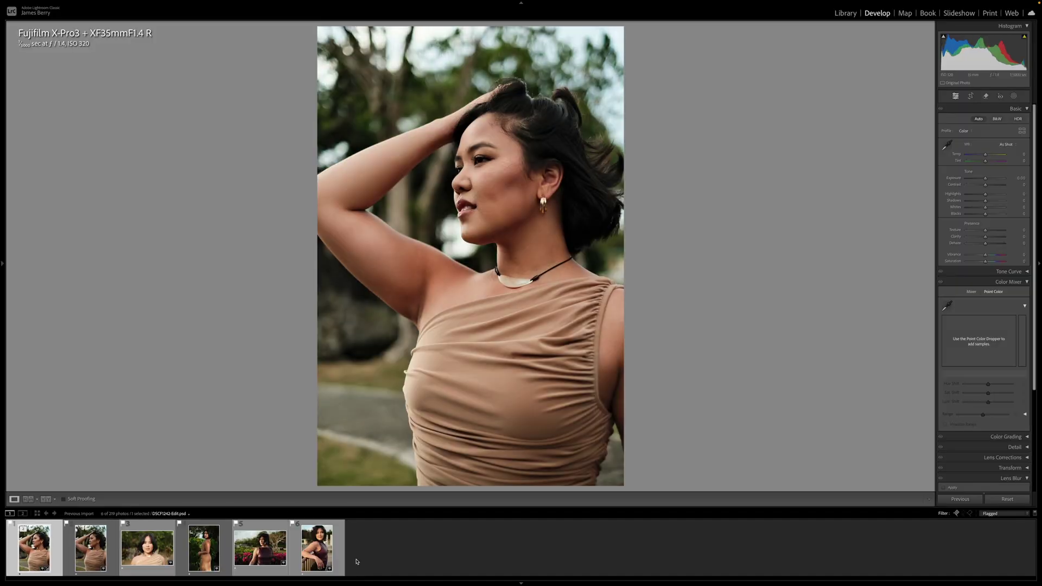
key("Right")
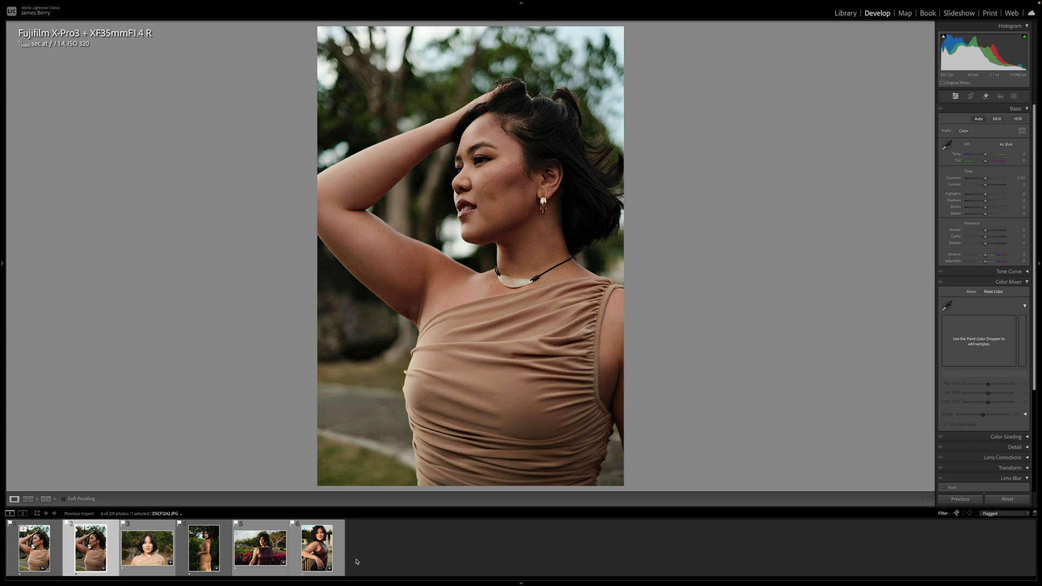
key("Left")
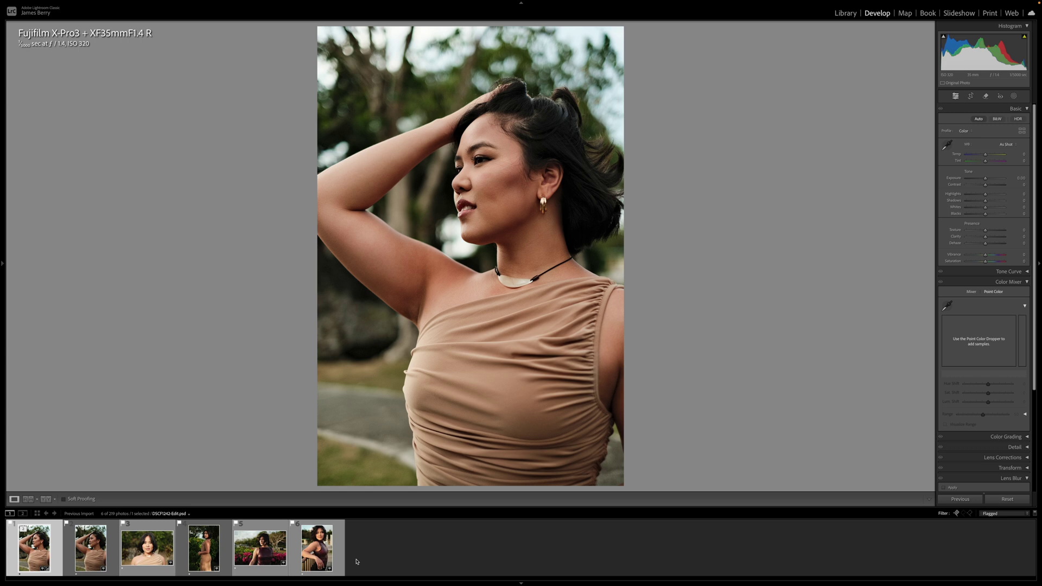
key("Right")
key("Right")
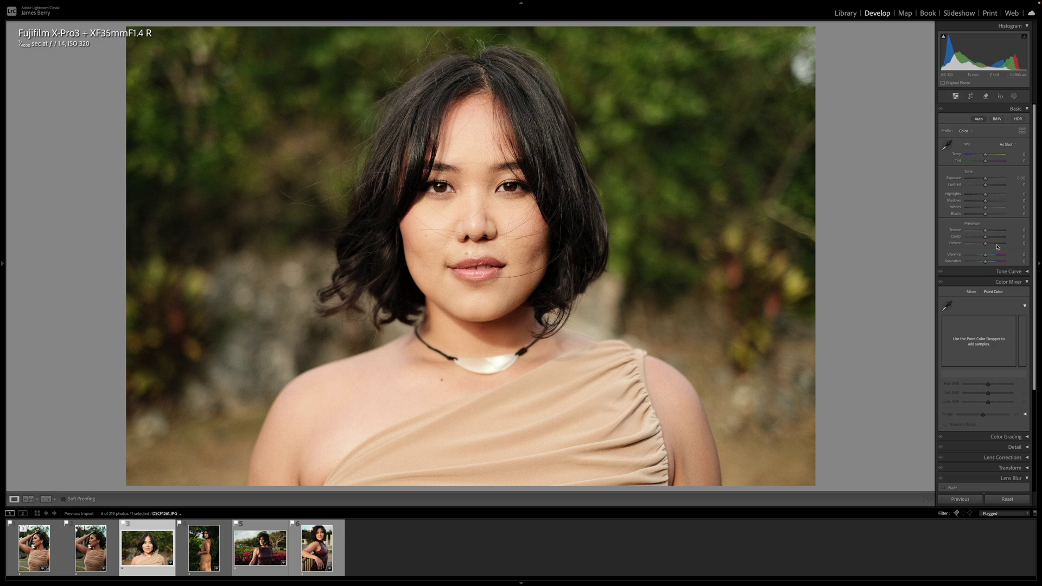
- Auto-tone DSCF1261, lower Shadows to +8, nudge Blacks to -9 and reset Vibrance
left_click(978, 118)
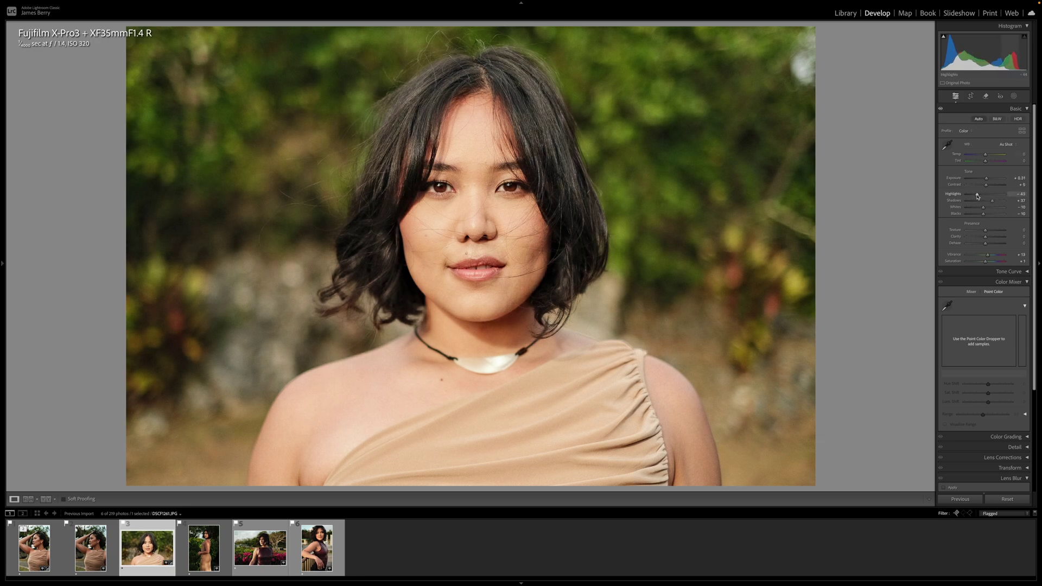
left_click_drag(991, 201, 989, 203)
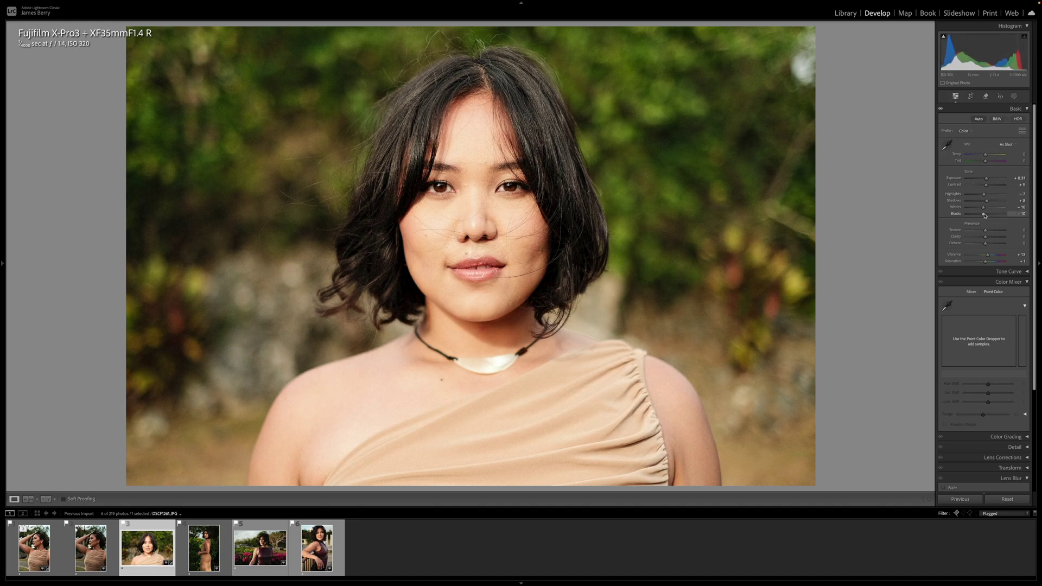
left_click_drag(983, 214, 984, 214)
left_click(1025, 261)
- Send DSCF1261 to Photoshop 2025 as a copy with Lightroom adjustments
right_click(143, 545)
mouse_move(202, 402)
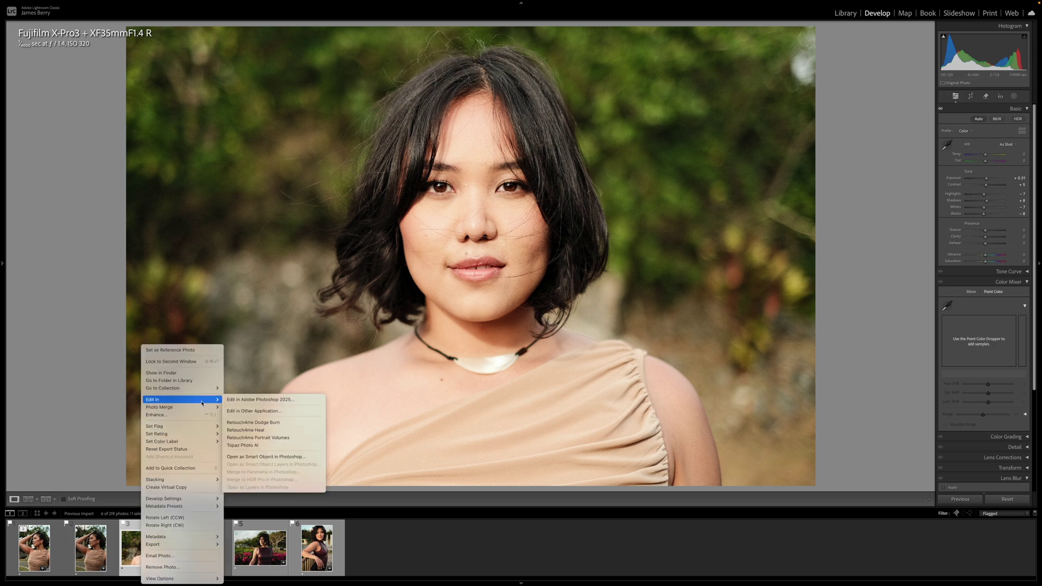
left_click(259, 399)
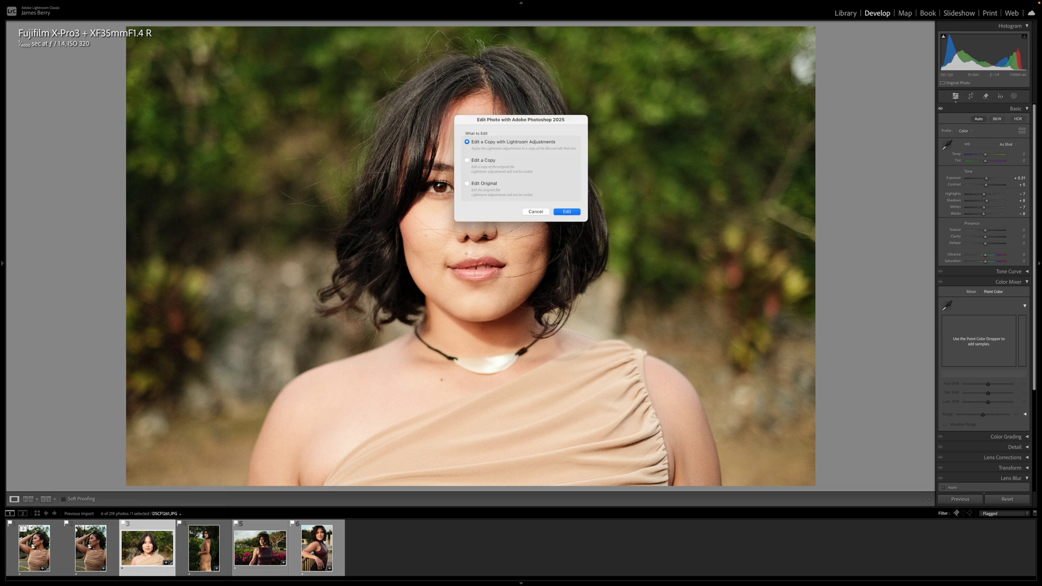
left_click(570, 212)
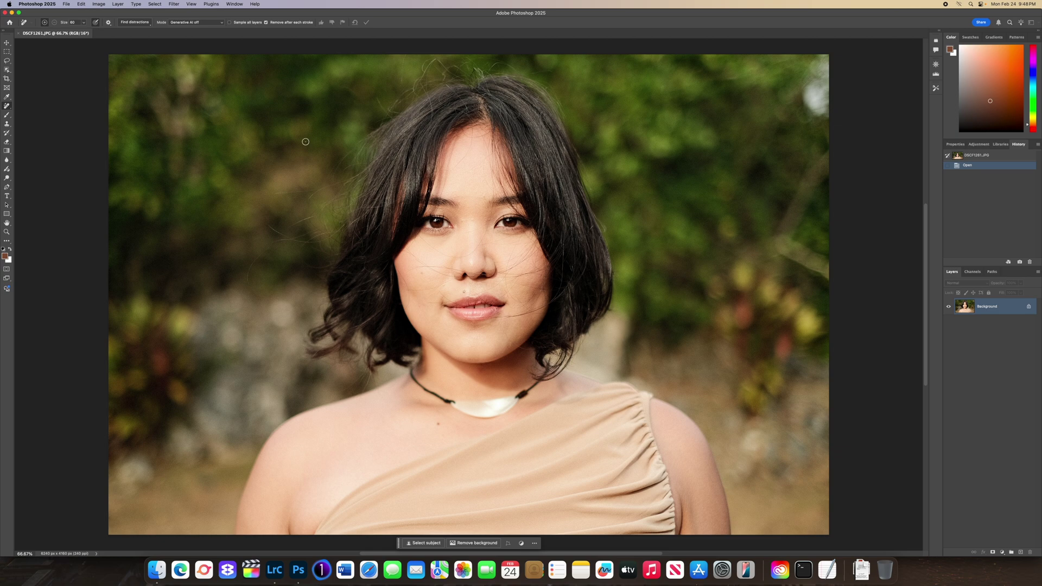
- Launch Retouch4me Heal and compare its healed preview with the original photo
left_click(178, 4)
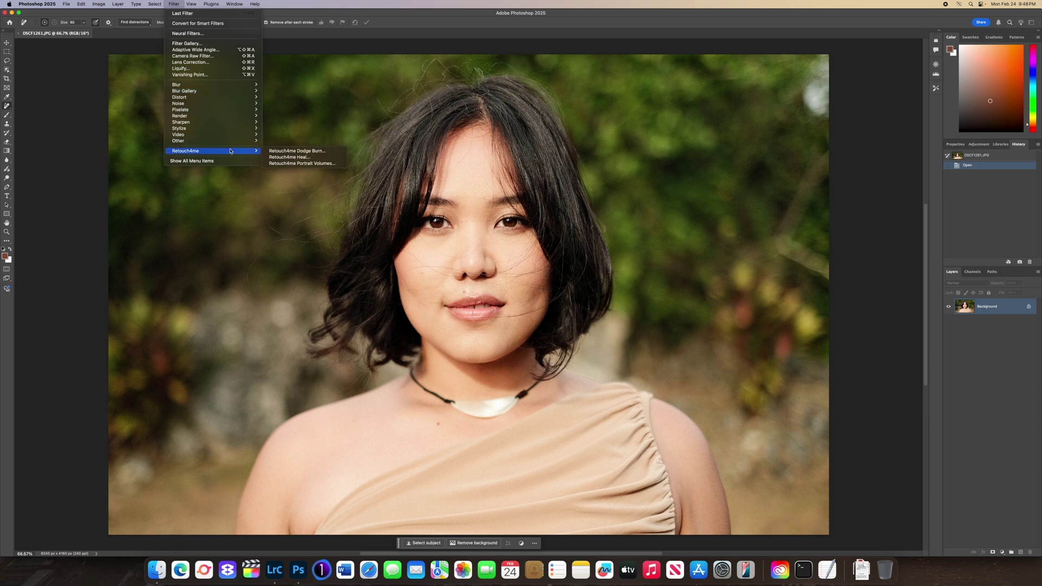
left_click(297, 158)
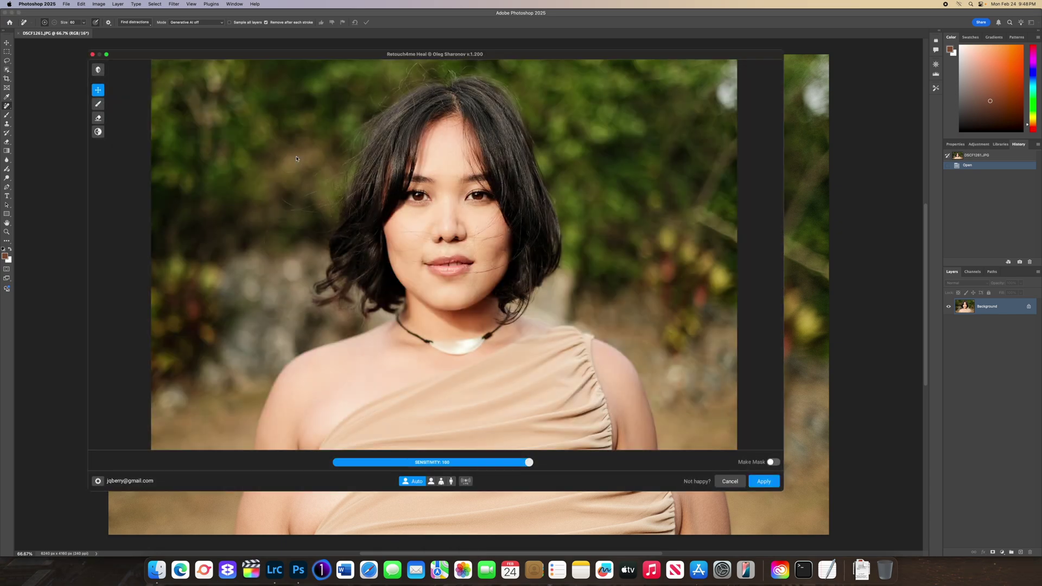
mouse_move(488, 243)
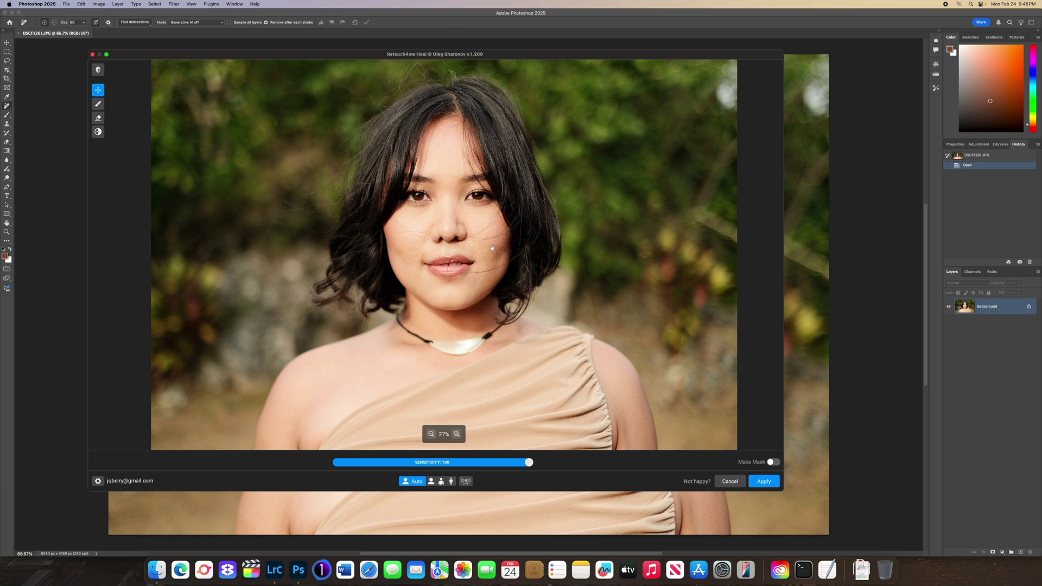
scroll(492, 247, "up", 2)
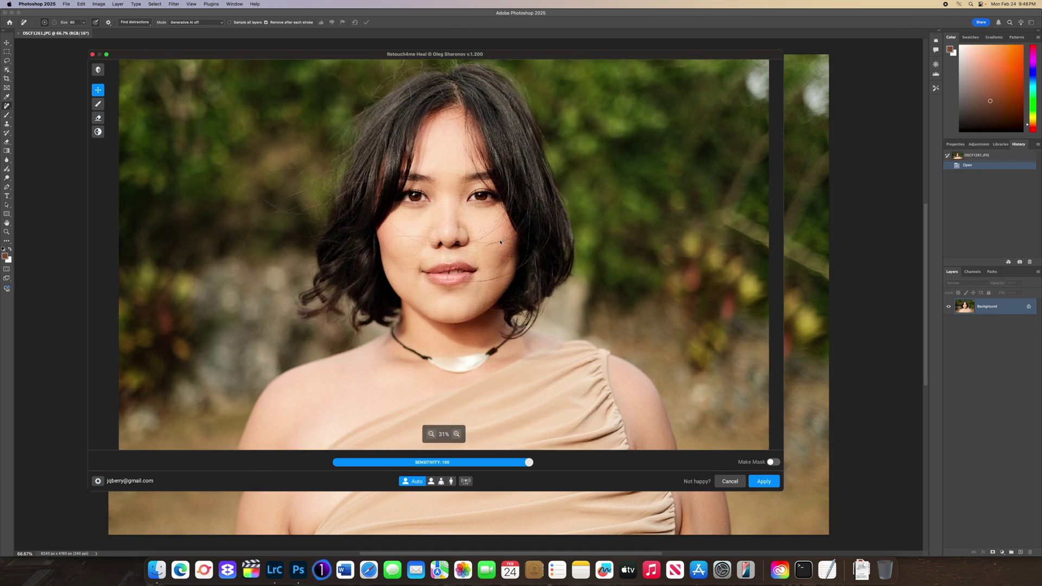
left_click_drag(501, 242, 495, 254)
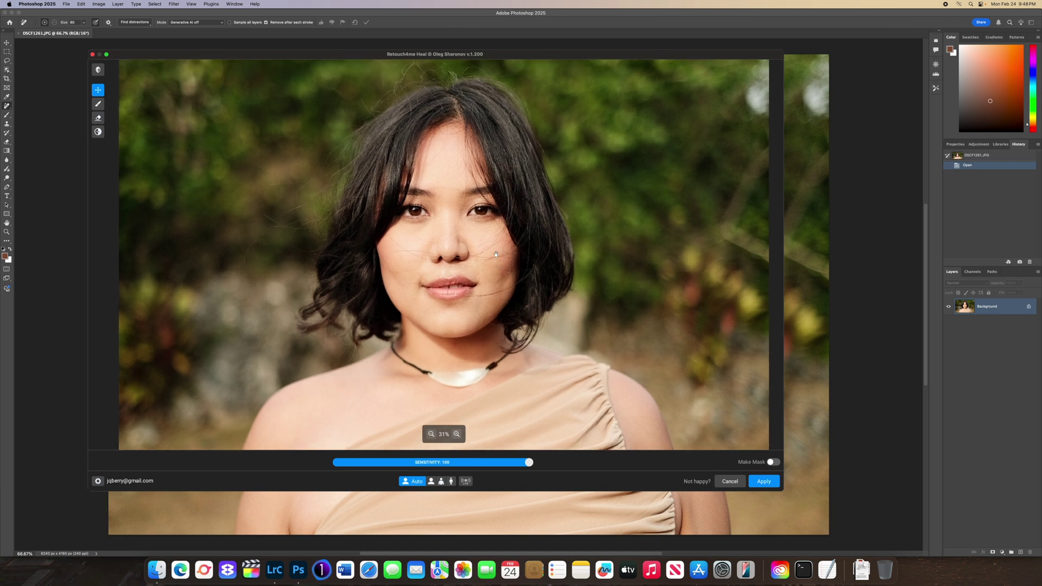
left_click(96, 72)
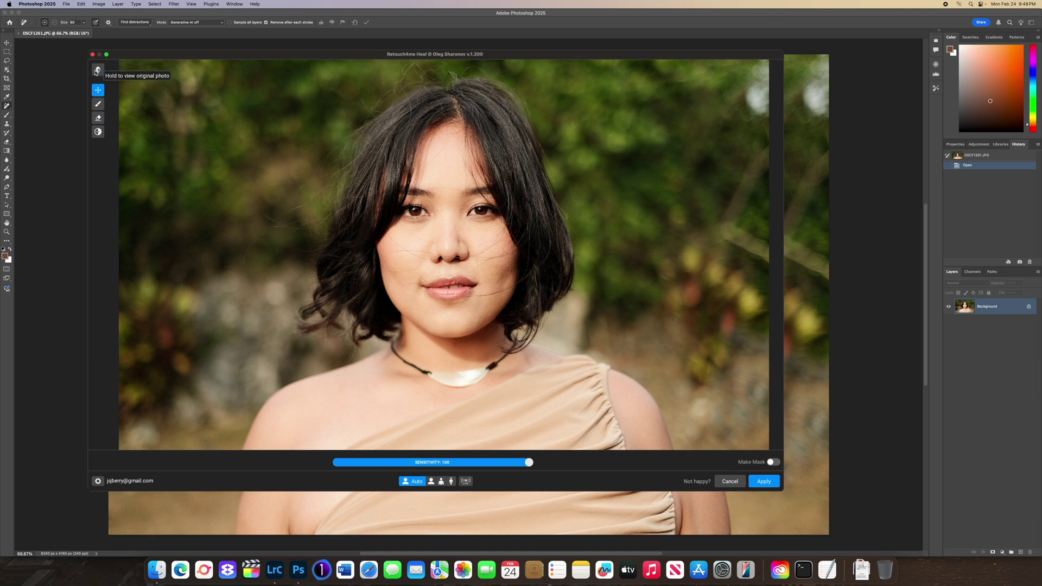
left_click(95, 72)
- Toggle the red defect mask, recheck the original, and enlarge the mask eraser brush
left_click_drag(531, 465, 555, 465)
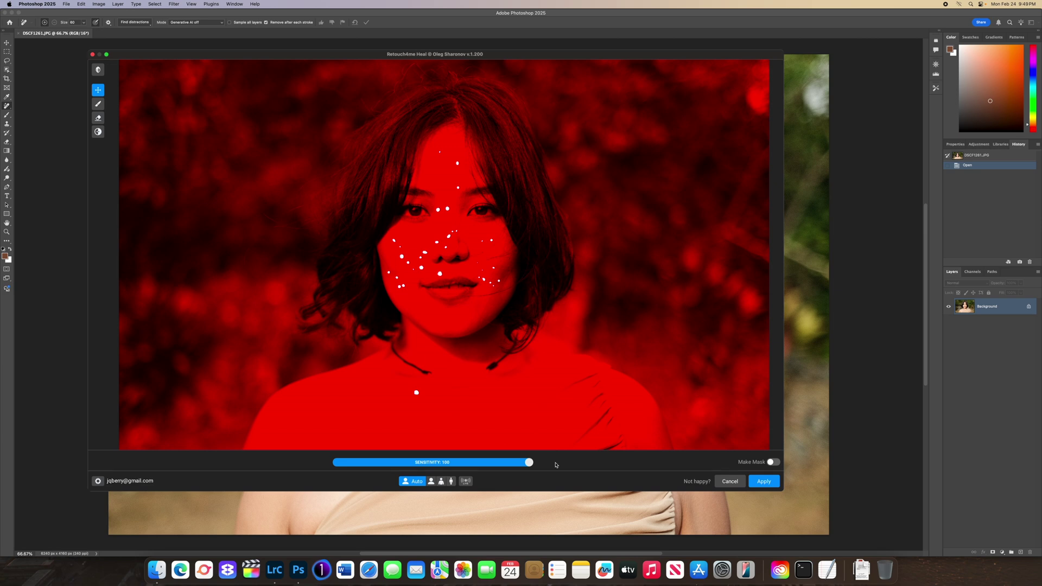
left_click_drag(555, 465, 555, 465)
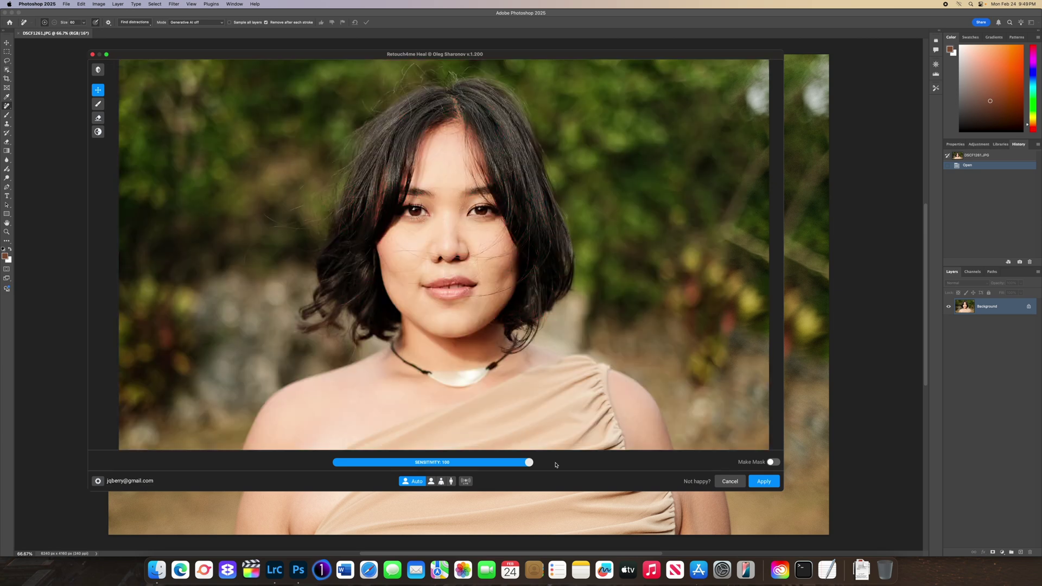
mouse_move(538, 359)
left_click(100, 70)
left_click(98, 70)
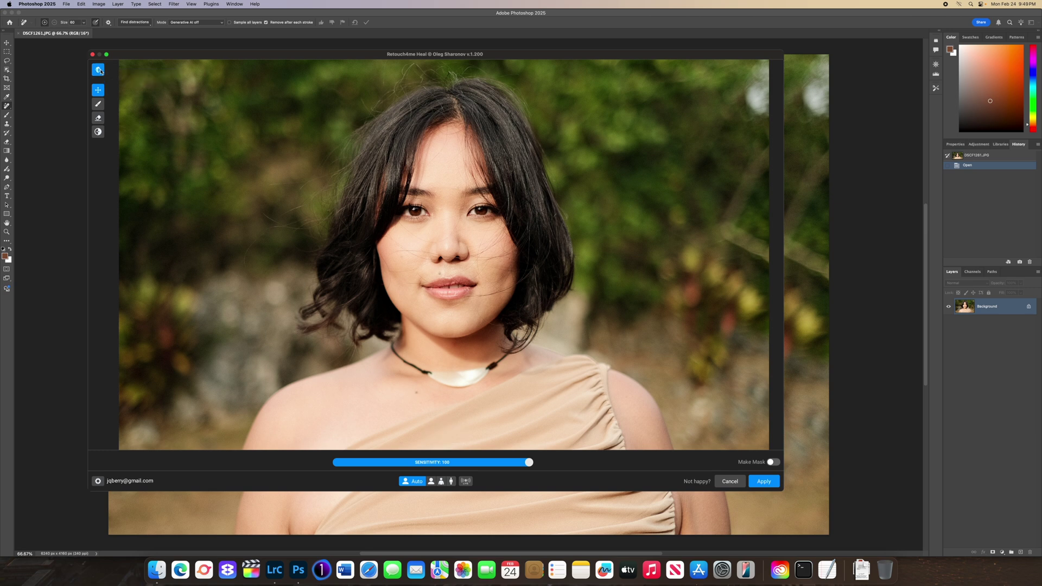
left_click(98, 118)
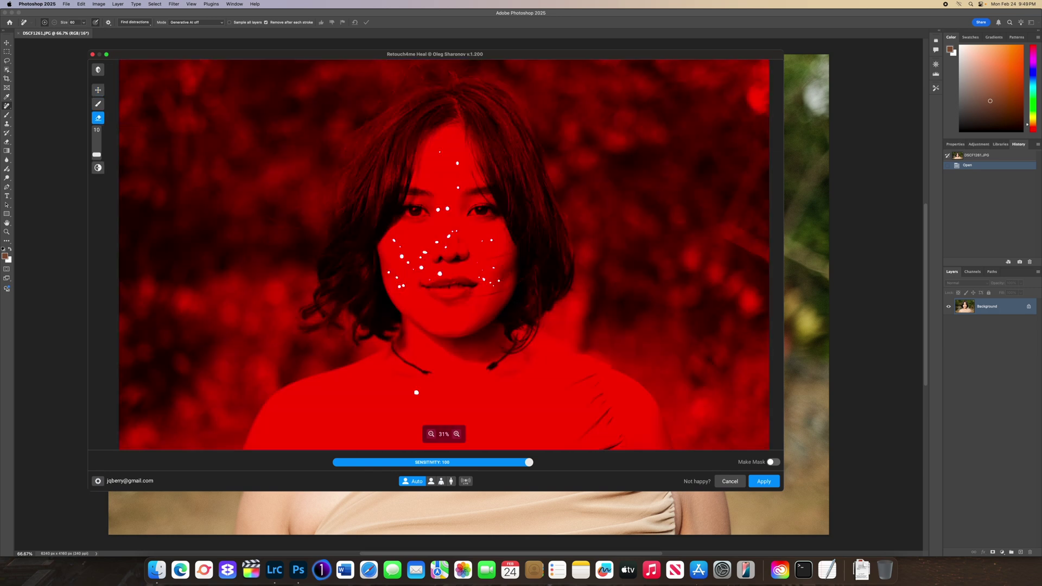
key("bracketright")
key("bracketright")
key("bracketright")
key("bracketright")
key("bracketright")
key("bracketright")
key("bracketright")
key("bracketright")
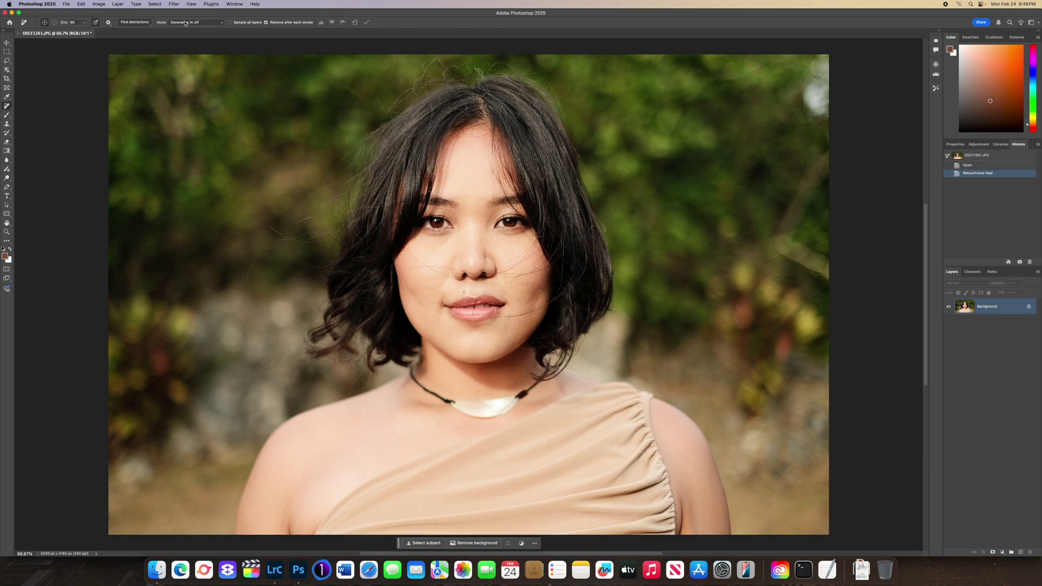
- Launch Retouch4me Dodge Burn and compare its preview and mask against the original
left_click(173, 5)
mouse_move(238, 150)
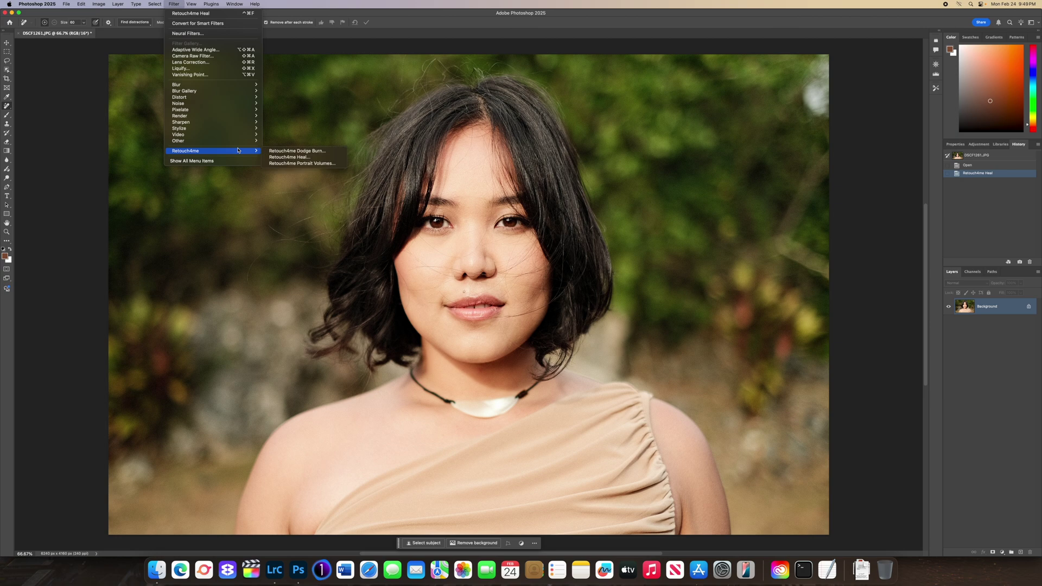
left_click(293, 151)
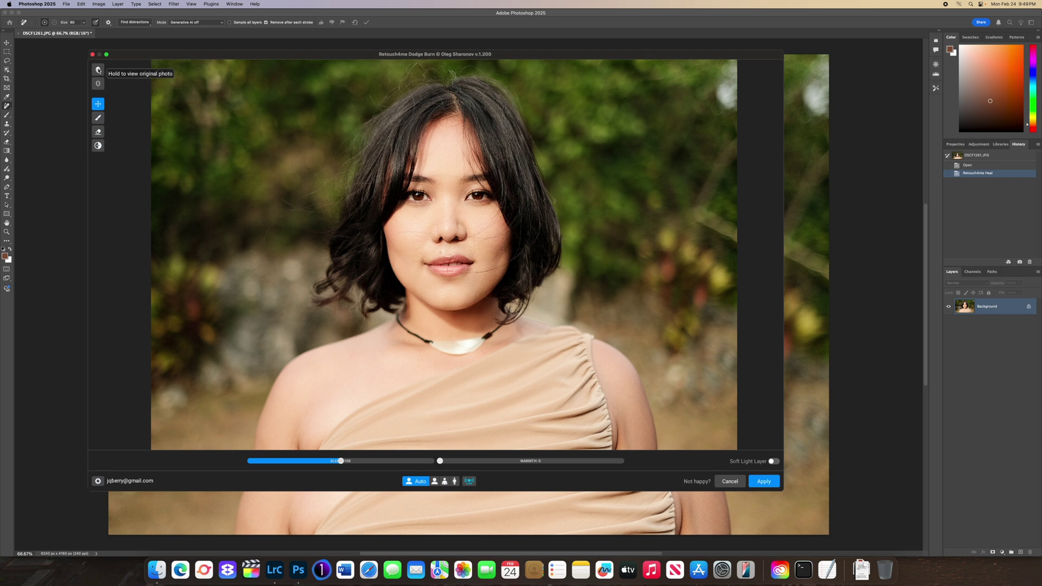
left_click(98, 70)
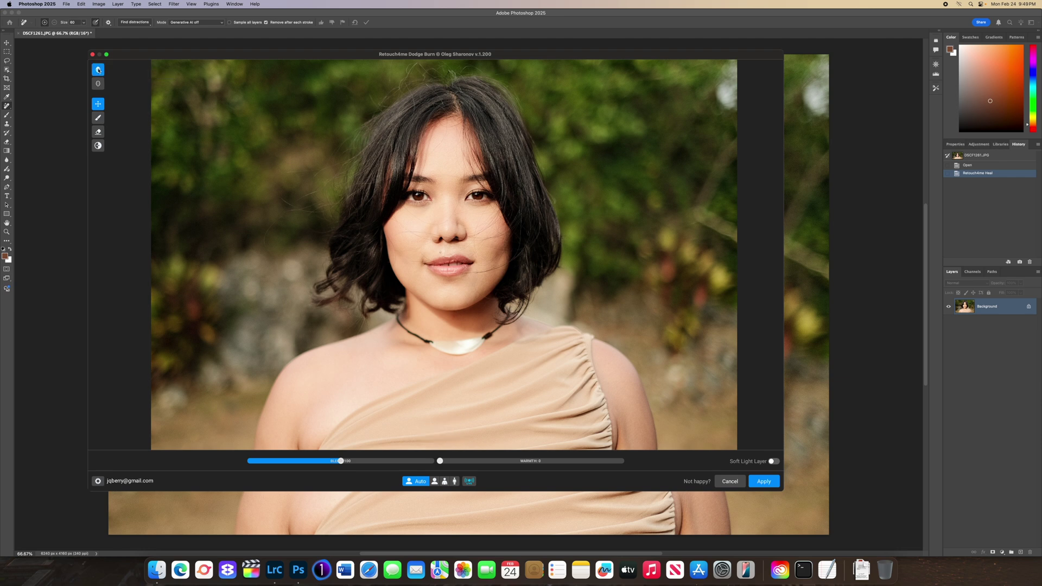
left_click(98, 70)
left_click(98, 70)
left_click(98, 70)
left_click(98, 85)
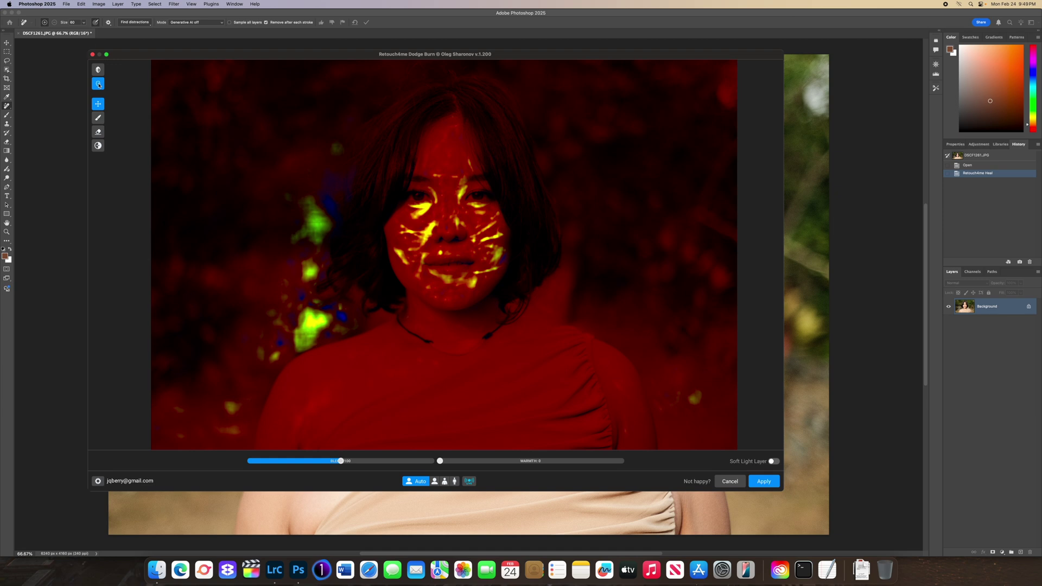
left_click_drag(99, 85, 98, 85)
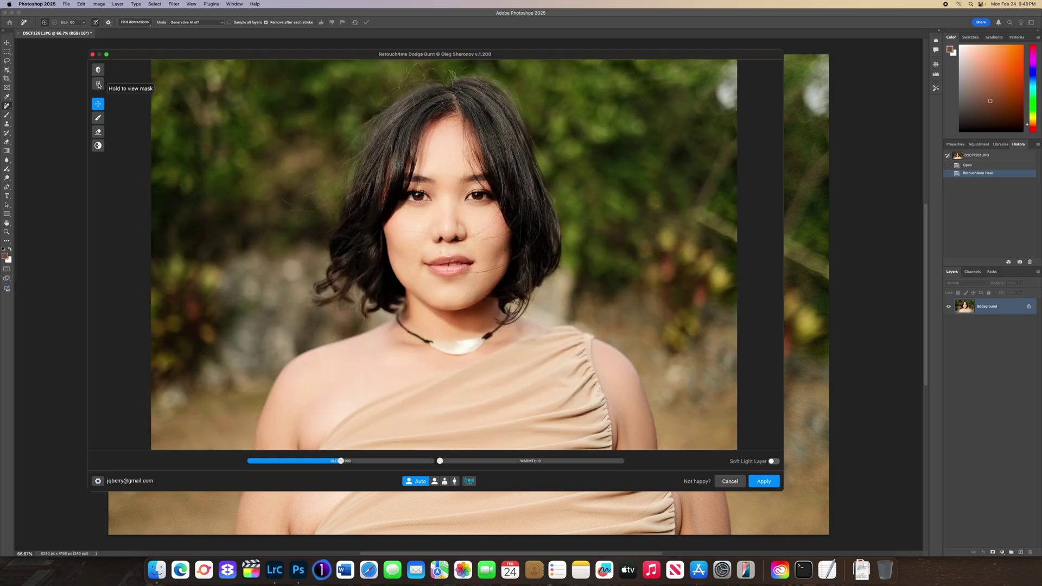
- Set Warmth to 50 and Blend to about 113, then apply Dodge Burn
left_click(530, 462)
left_click_drag(341, 461, 448, 463)
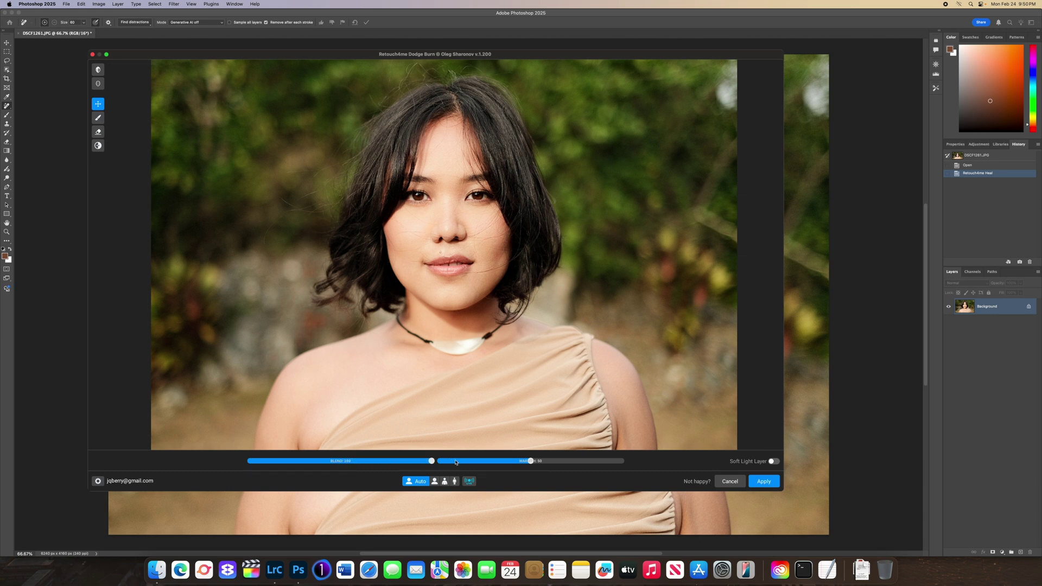
left_click_drag(413, 463, 322, 462)
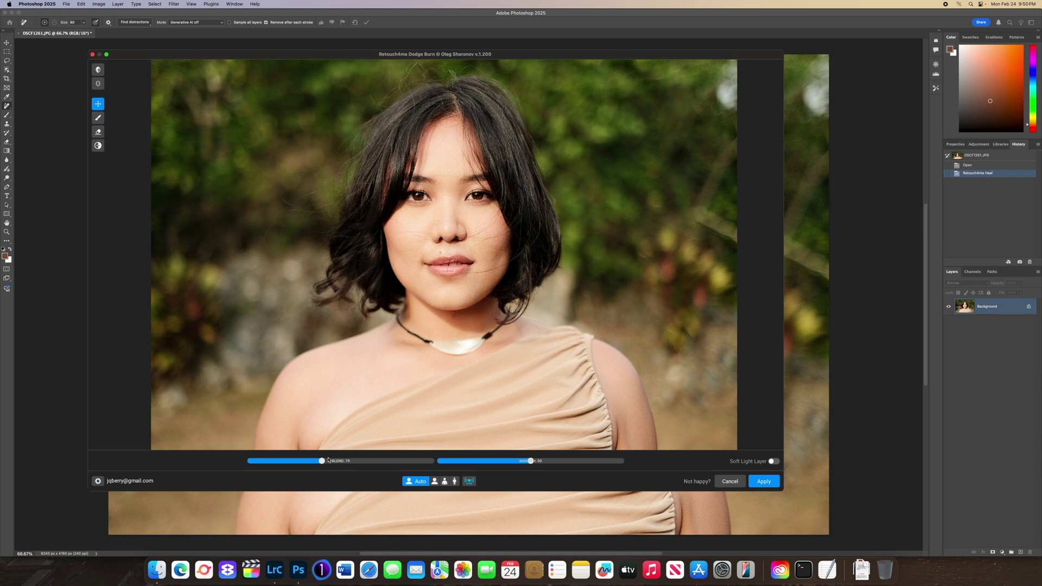
left_click(768, 481)
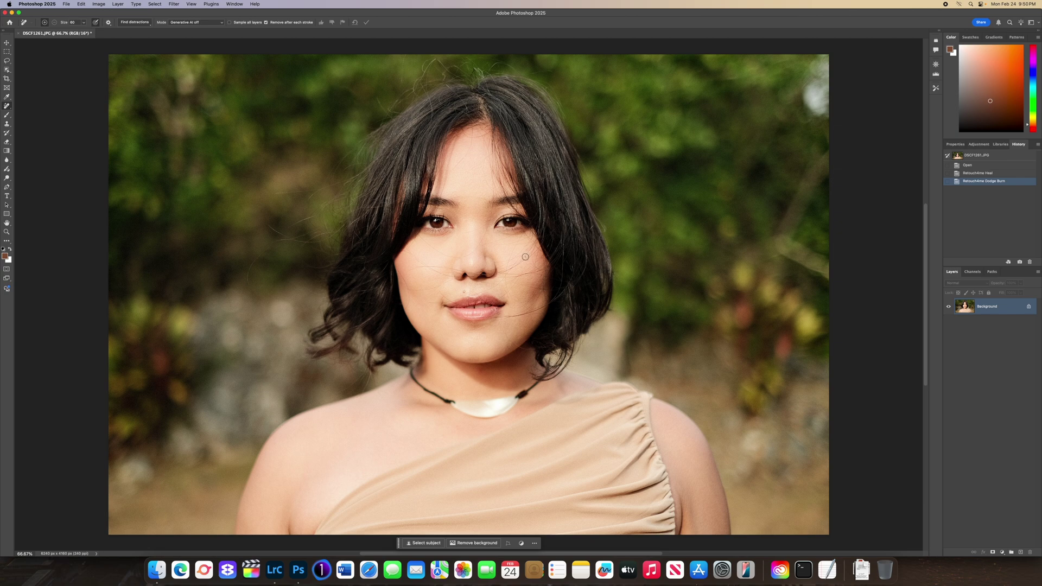
- Show the Filter > Retouch4me submenu with Dodge Burn, Heal and Portrait Volumes
left_click(173, 4)
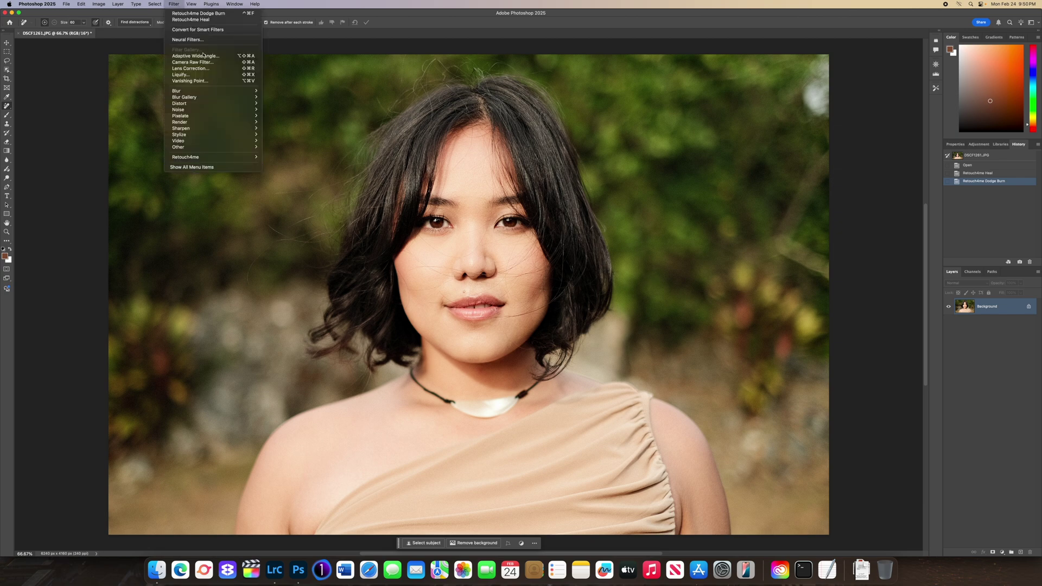
mouse_move(243, 158)
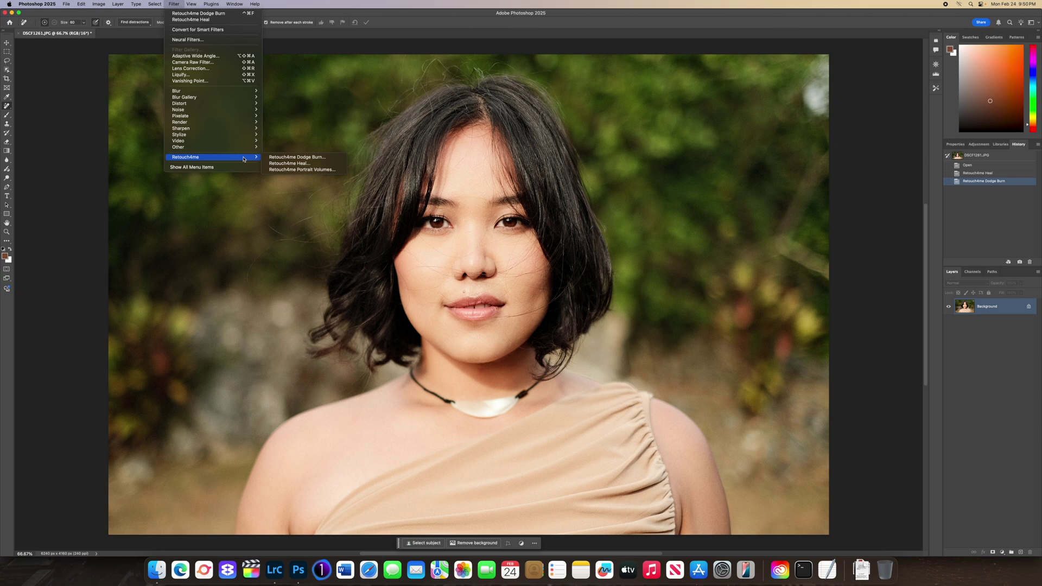
- In Liquify, push in the shoulder with a 600 brush and set Face Width to -7
left_click(95, 252)
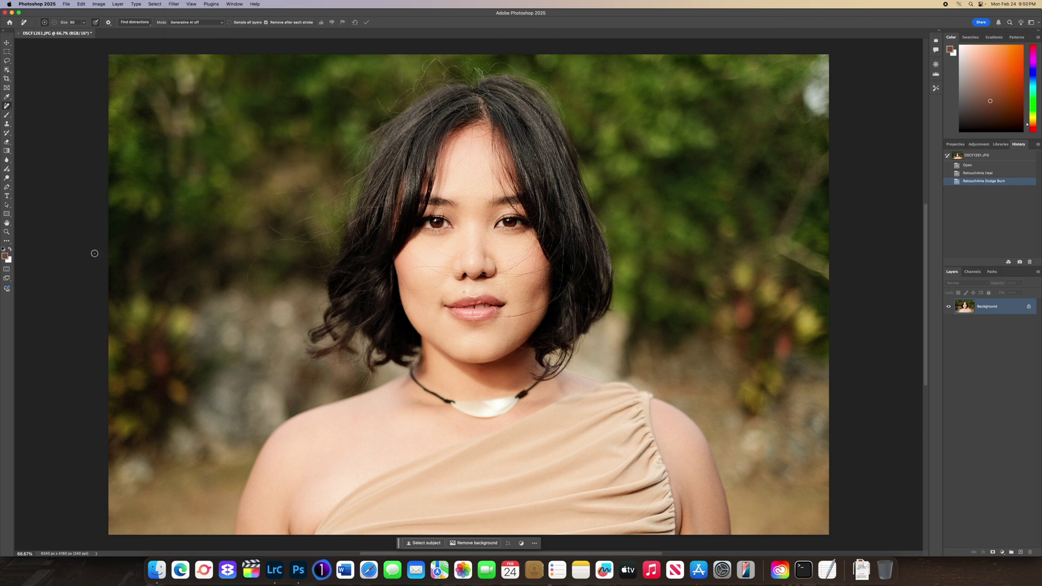
key("ctrl+super+f")
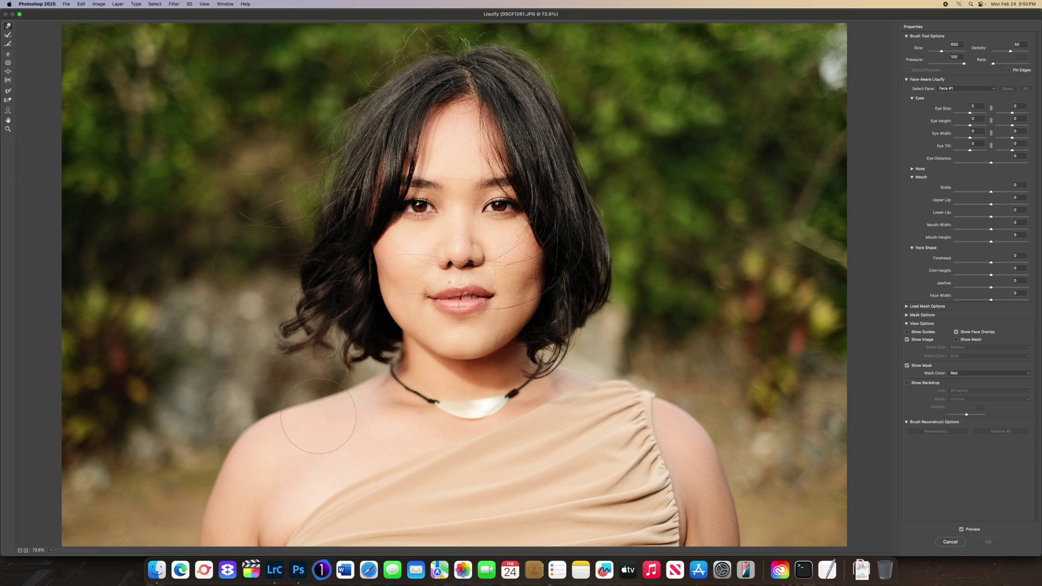
key("bracketright")
key("bracketright")
key("bracketright")
key("bracketright")
key("bracketright")
key("bracketright")
left_click(390, 360)
left_click_drag(991, 299, 989, 288)
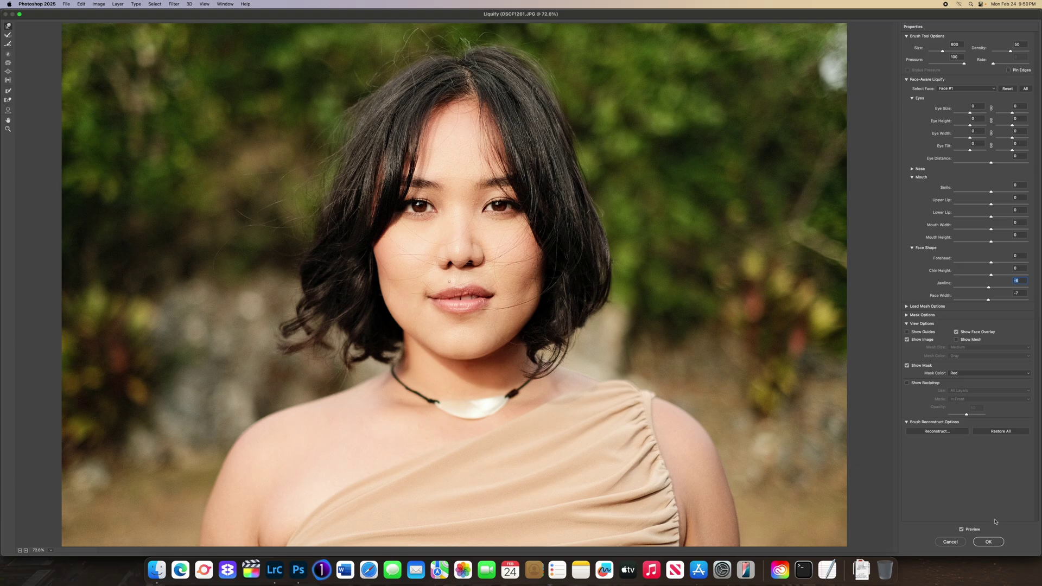
left_click(988, 542)
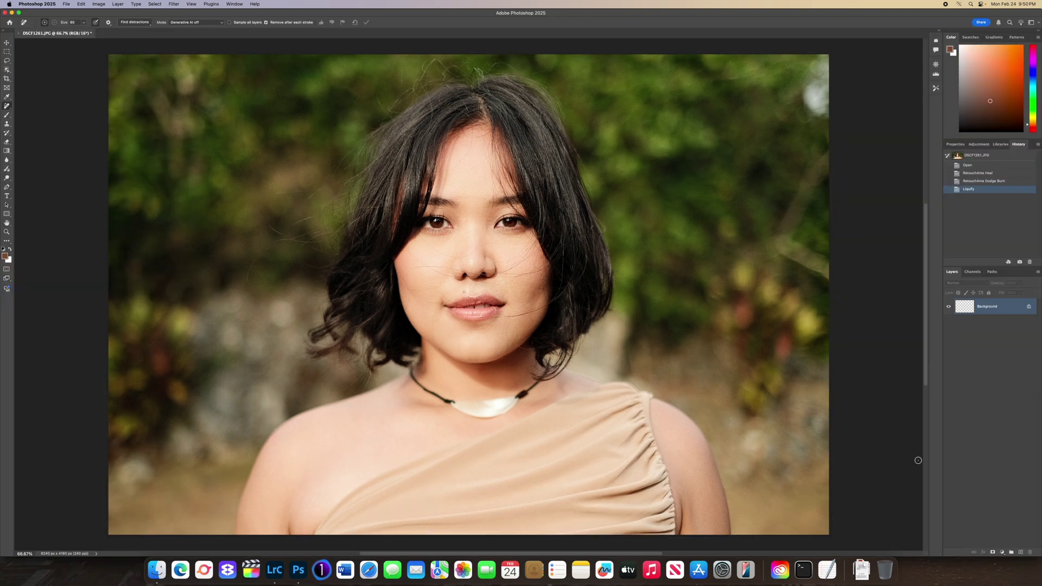
- Launch Retouch4me Portrait Volumes and compare the neck against the original photo
left_click(174, 3)
mouse_move(232, 164)
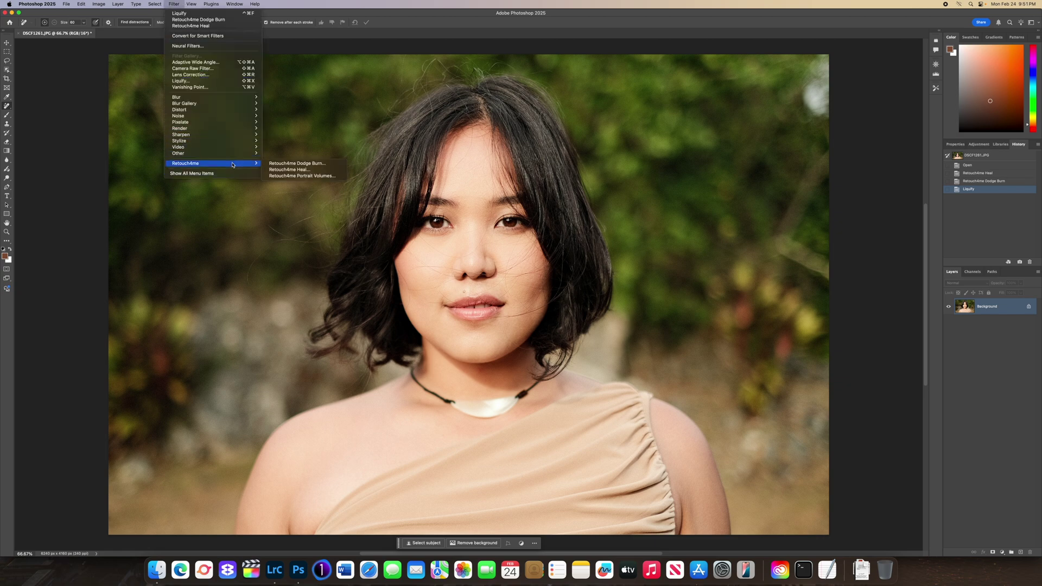
left_click(378, 195)
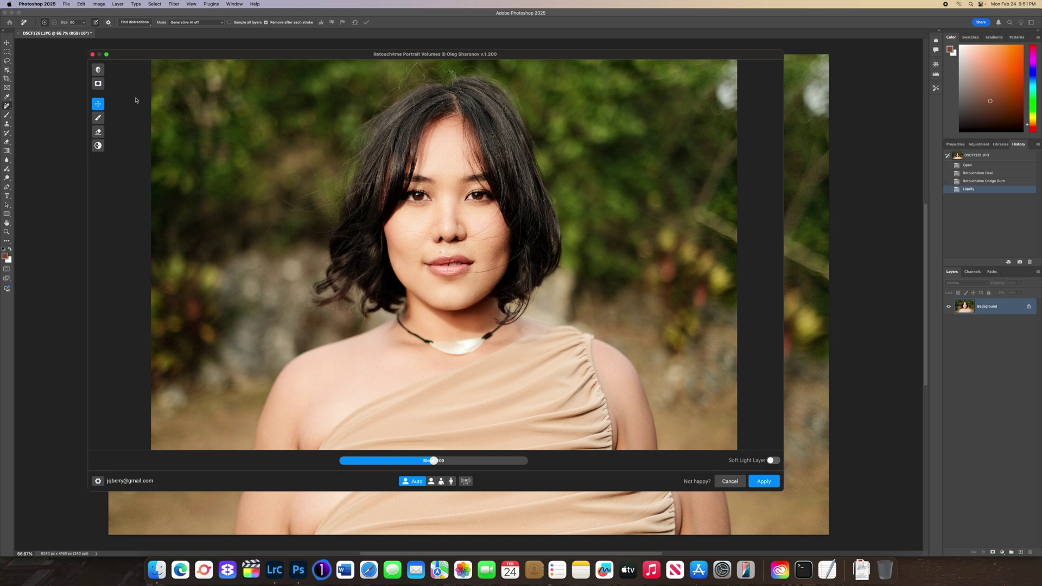
left_click(98, 70)
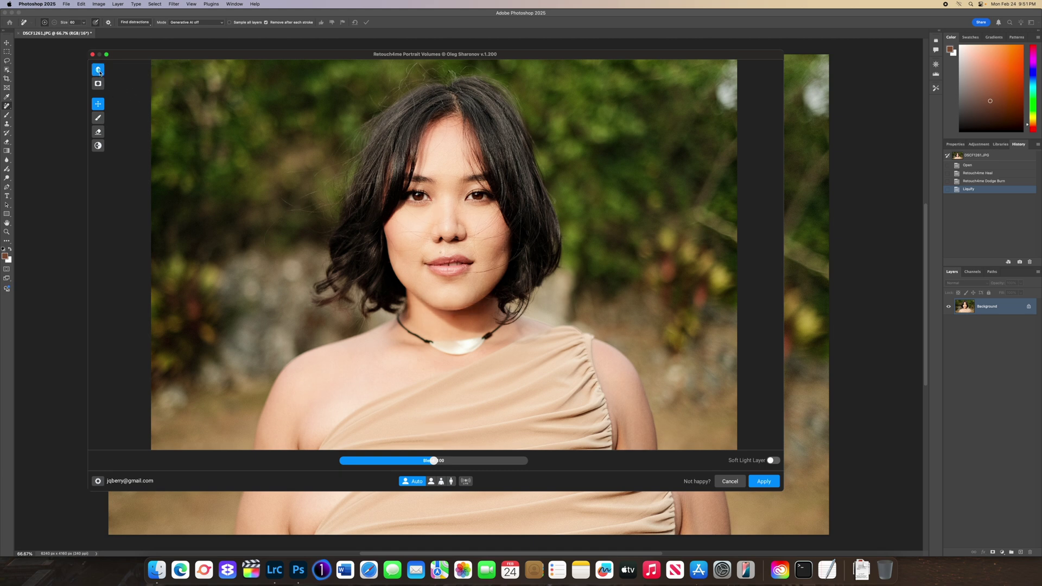
left_click(99, 72)
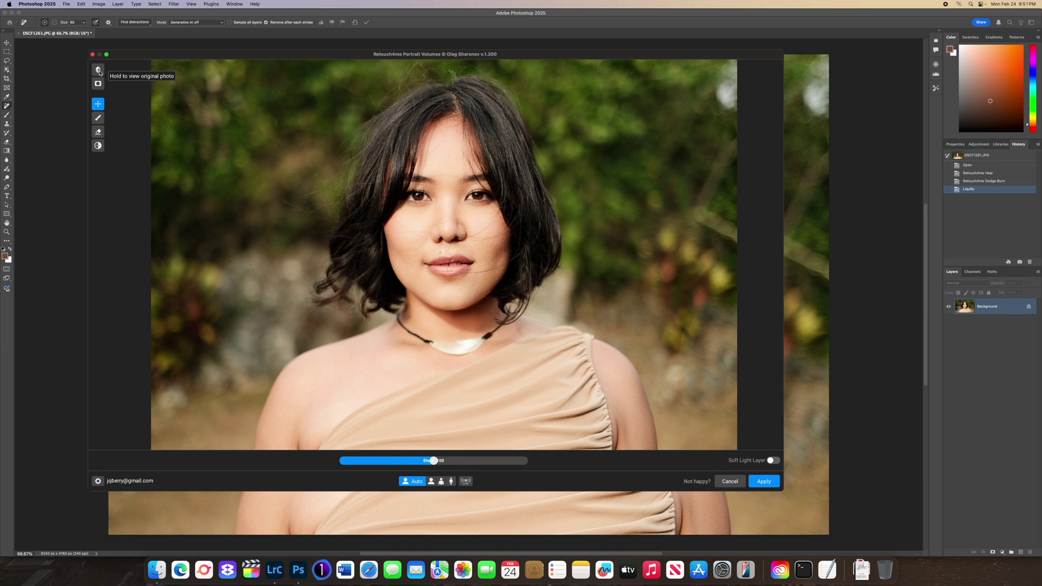
left_click(99, 72)
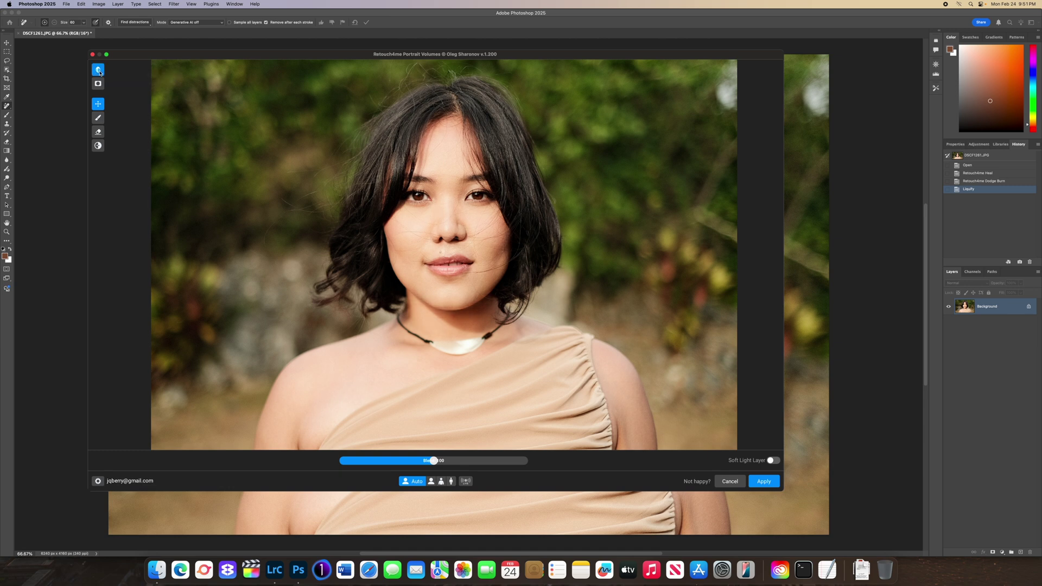
left_click(100, 72)
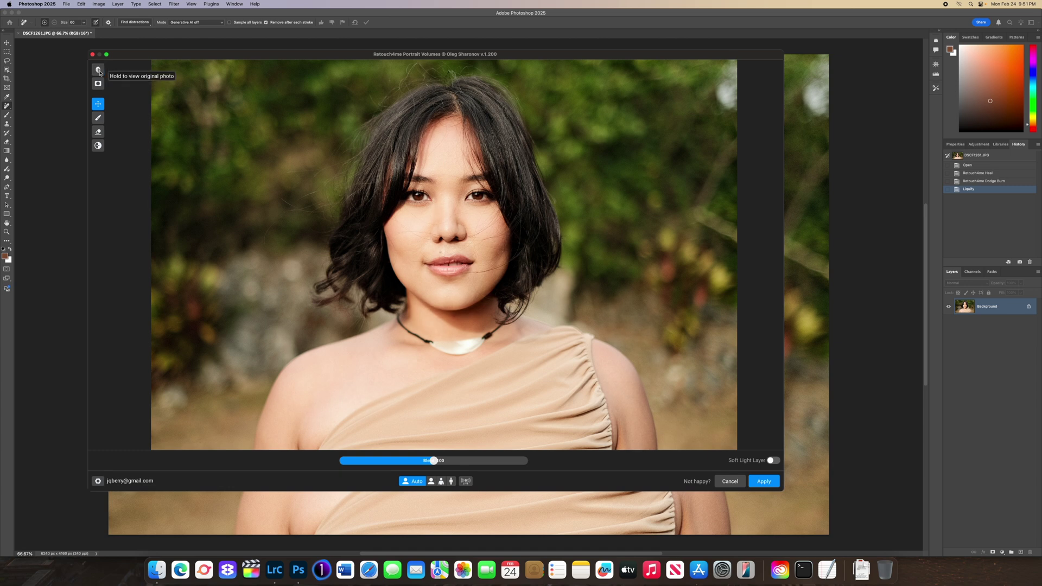
left_click(99, 73)
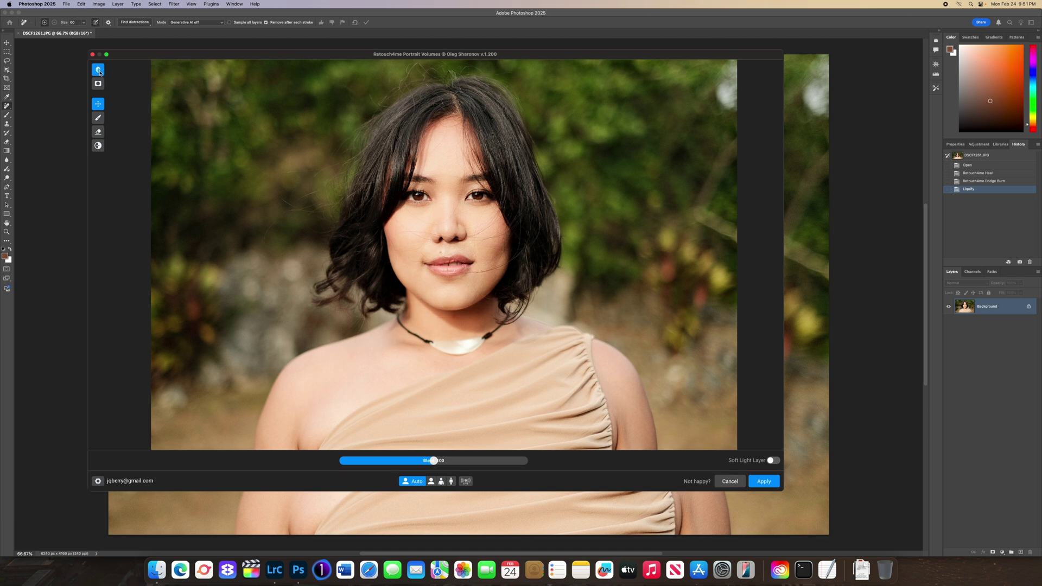
left_click(100, 72)
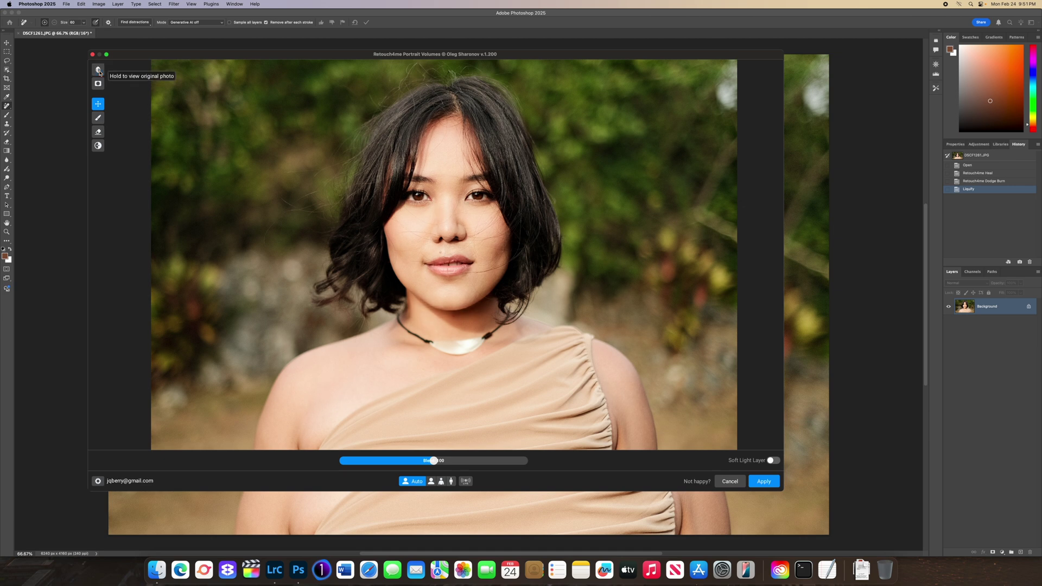
- Recheck the neck, set Blend to 200 and apply Portrait Volumes
left_click(99, 73)
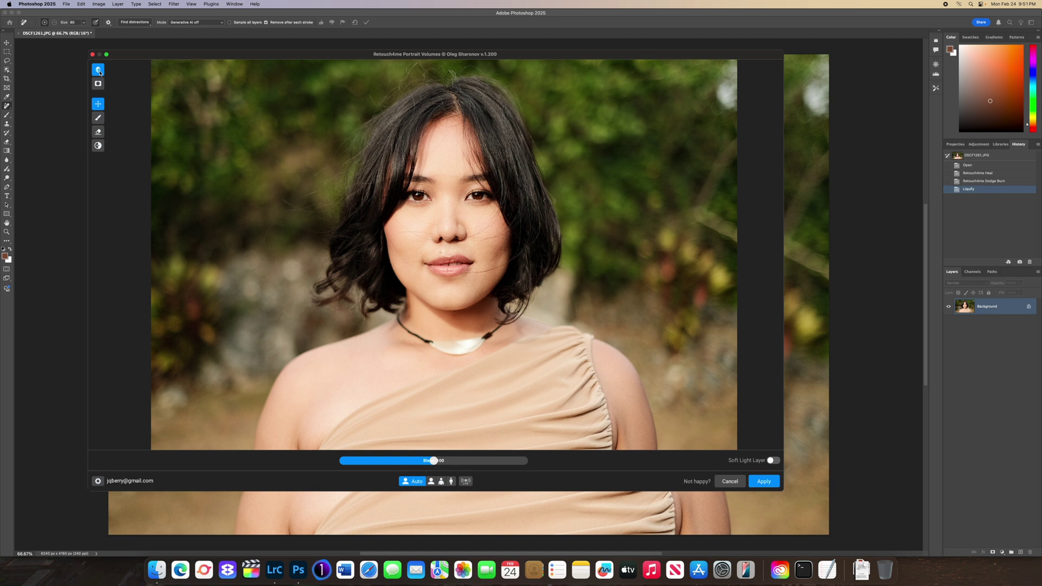
left_click(100, 72)
left_click(99, 72)
left_click(99, 72)
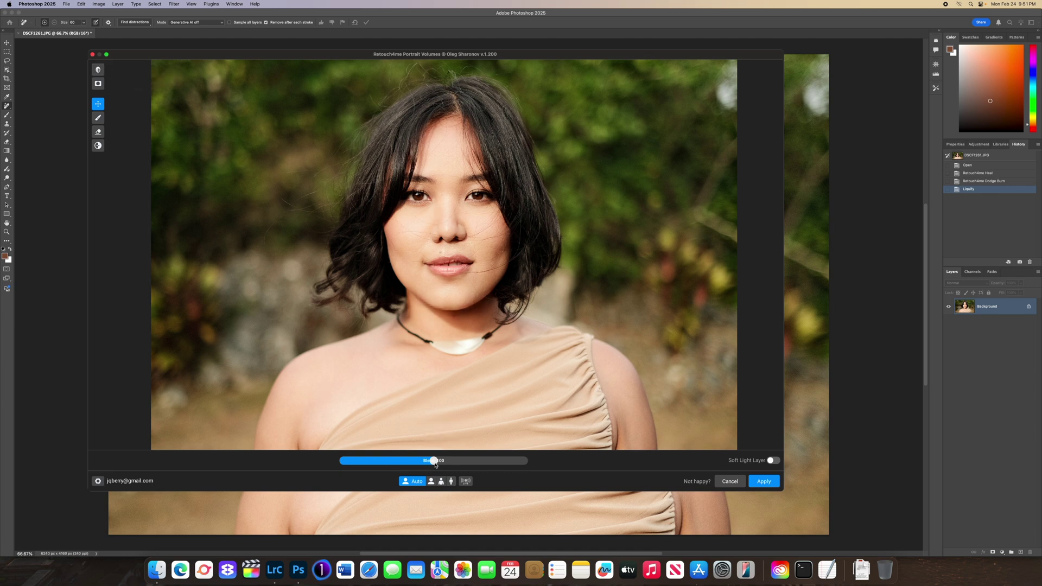
mouse_move(434, 463)
left_mouse_down()
mouse_move(342, 461)
mouse_move(573, 456)
mouse_move(353, 461)
mouse_move(432, 462)
mouse_move(414, 462)
left_mouse_up()
left_click(763, 481)
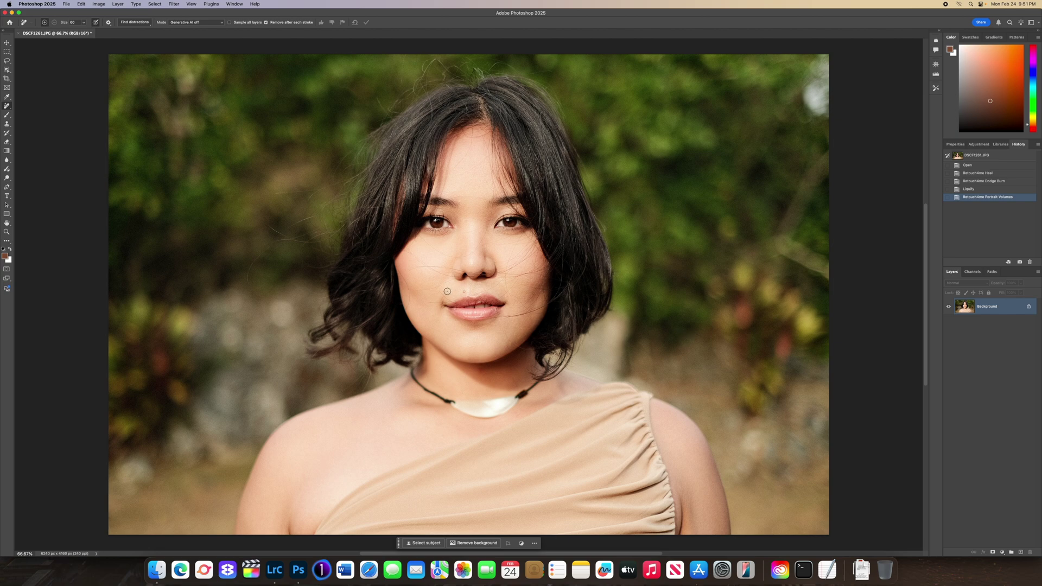
- Remove the top-right edge distraction, stray face hairs, a cheek blemish and marks between the eyes
key("bracketright")
key("bracketright")
key("bracketright")
key("bracketright")
key("bracketright")
key("bracketright")
key("bracketright")
key("bracketright")
key("bracketright")
left_click_drag(818, 62, 819, 104)
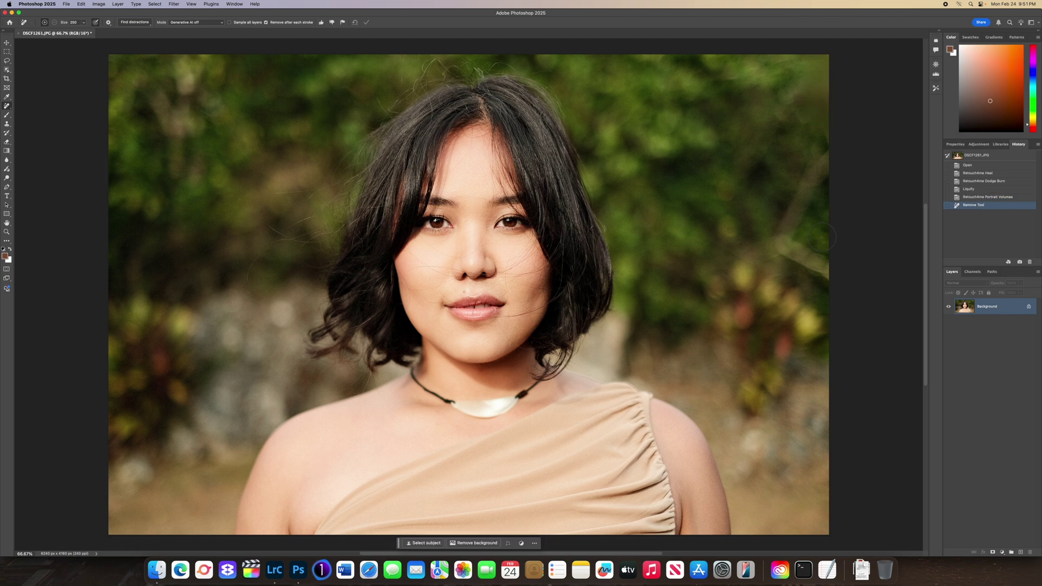
key("bracketleft")
key("bracketleft")
key("bracketleft")
key("bracketleft")
mouse_move(486, 233)
left_mouse_down()
mouse_move(462, 257)
mouse_move(430, 251)
mouse_move(460, 255)
left_mouse_up()
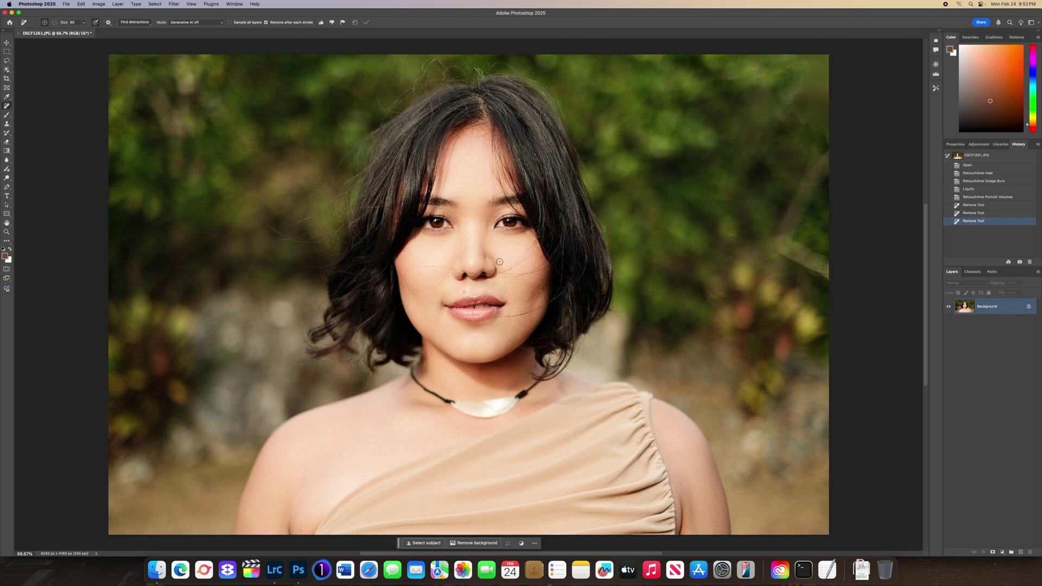
mouse_move(411, 255)
left_mouse_down()
mouse_move(446, 275)
mouse_move(410, 290)
mouse_move(442, 298)
mouse_move(428, 304)
mouse_move(441, 299)
left_mouse_up()
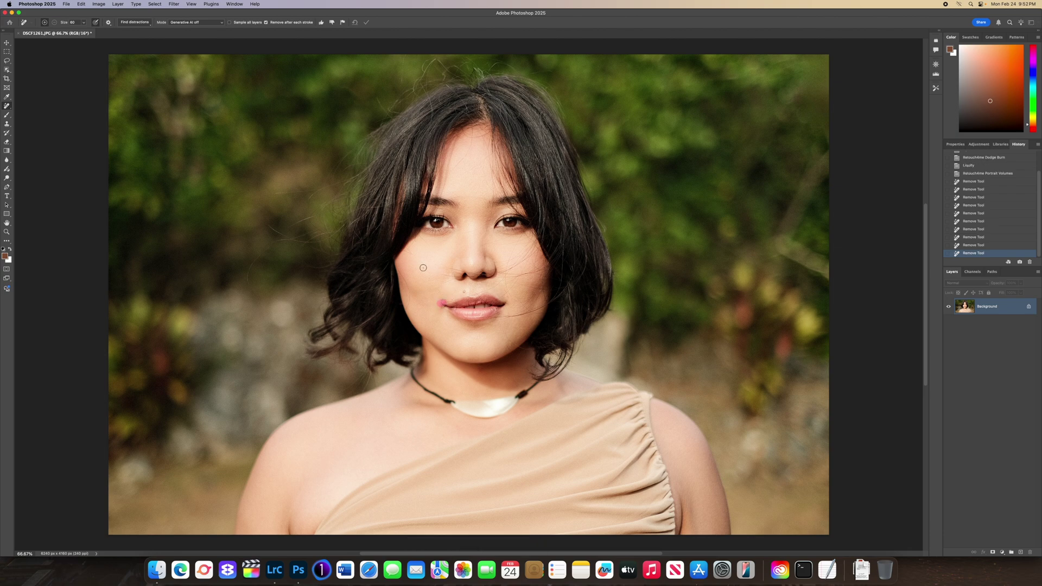
left_click_drag(407, 278, 410, 306)
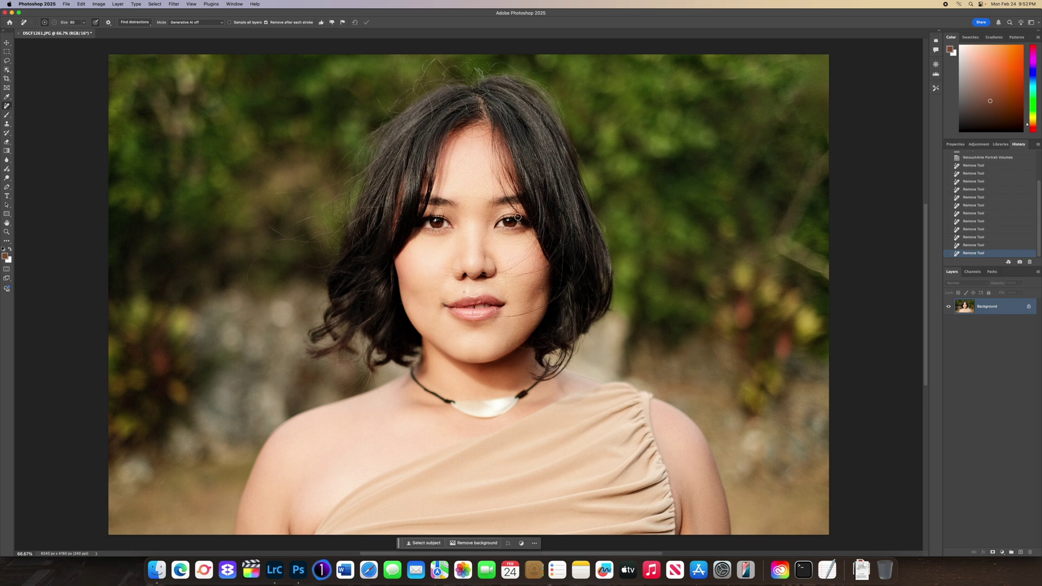
mouse_move(482, 228)
left_mouse_down()
mouse_move(466, 235)
mouse_move(483, 240)
left_mouse_up()
- Save the portrait in Photoshop format as DSCF1261-Edit.psd, then return to Lightroom Classic
key("super+shift+s")
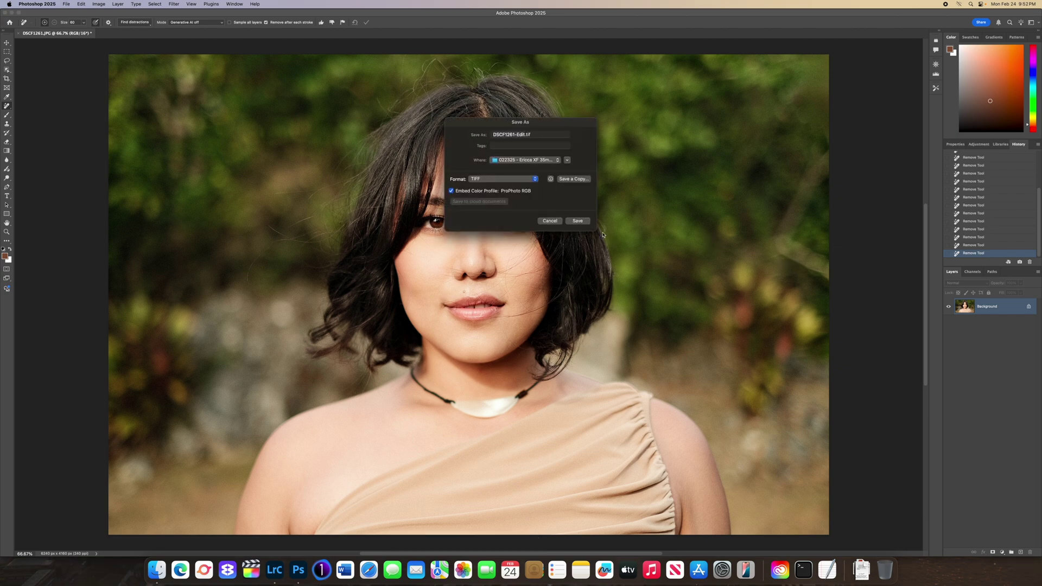
left_click(502, 179)
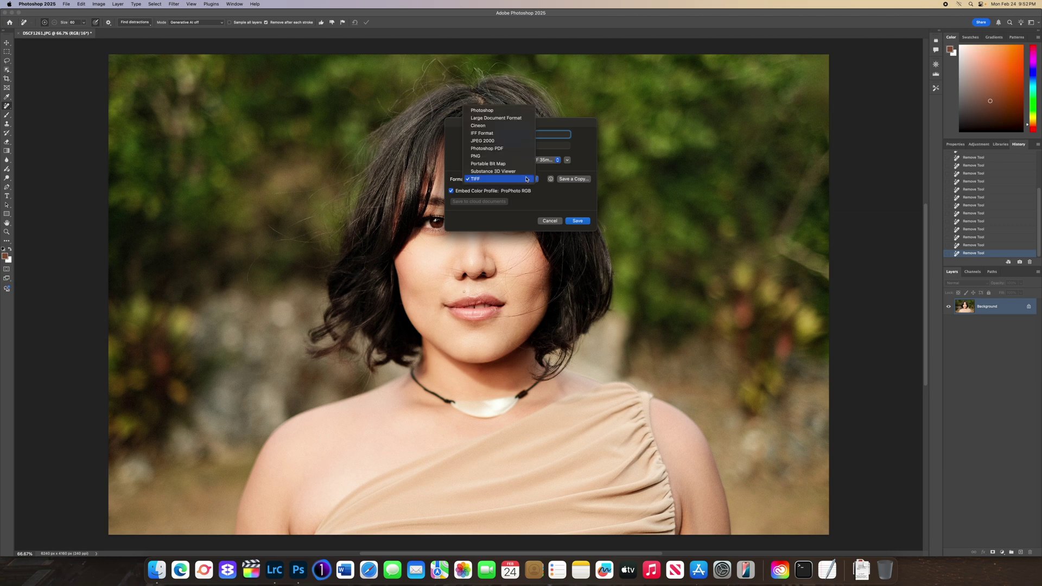
left_click(505, 111)
left_click(578, 221)
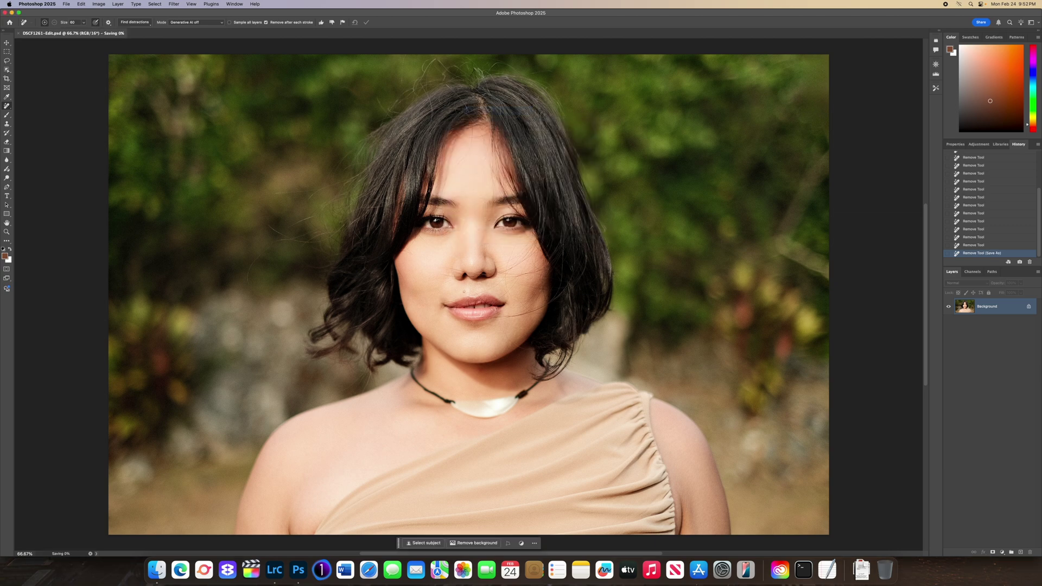
left_click(275, 569)
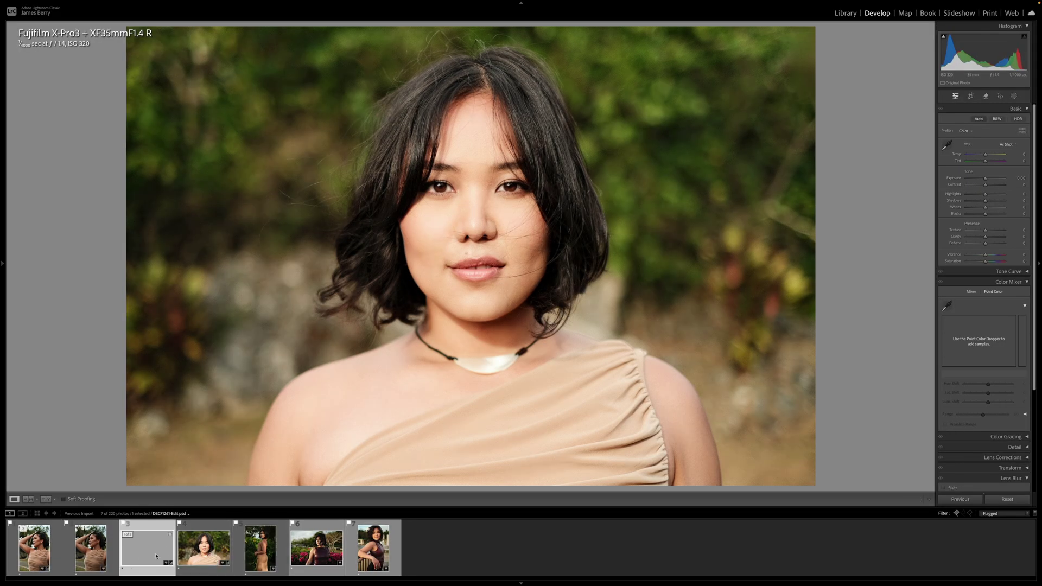
- Flip between the original DSCF1261.JPG and the edited DSCF1261-Edit.psd to compare them
left_click(195, 550)
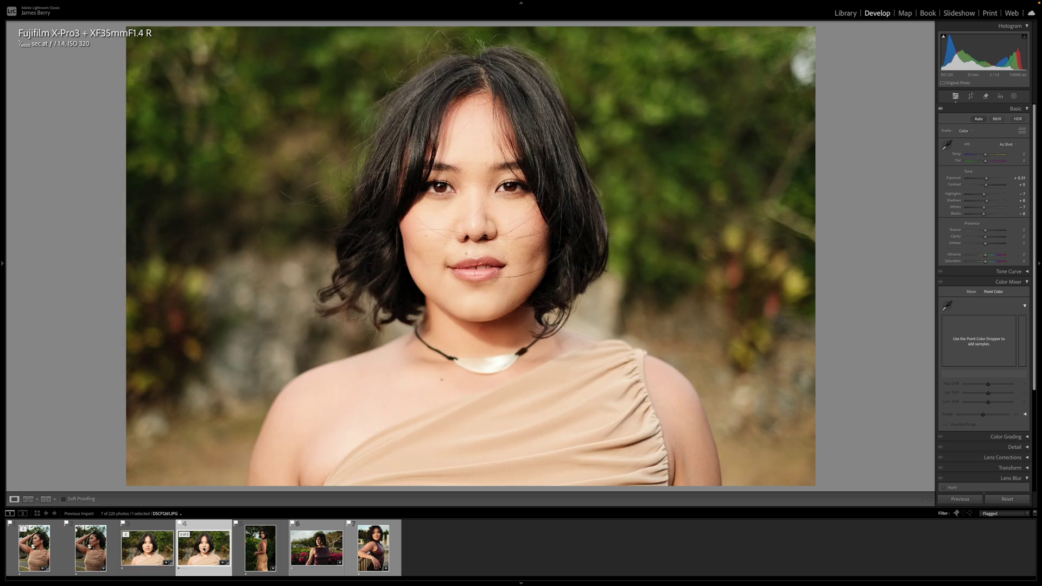
key("Left")
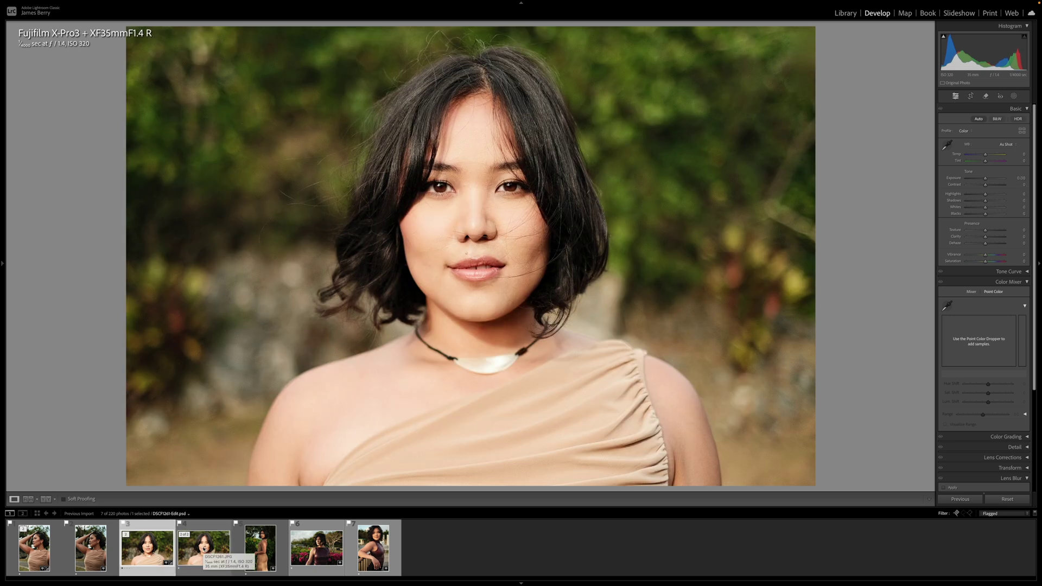
key("Right")
key("Left")
key("Right")
key("Left")
- Send the standing-pose photo to Photoshop 2025 as a copy with Lightroom adjustments
left_click(260, 547)
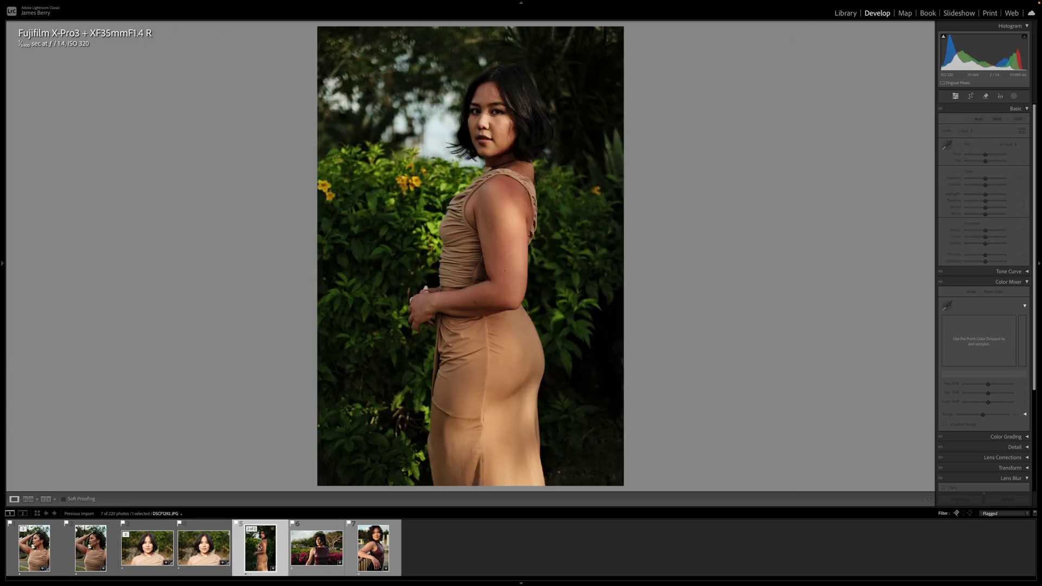
right_click(259, 547)
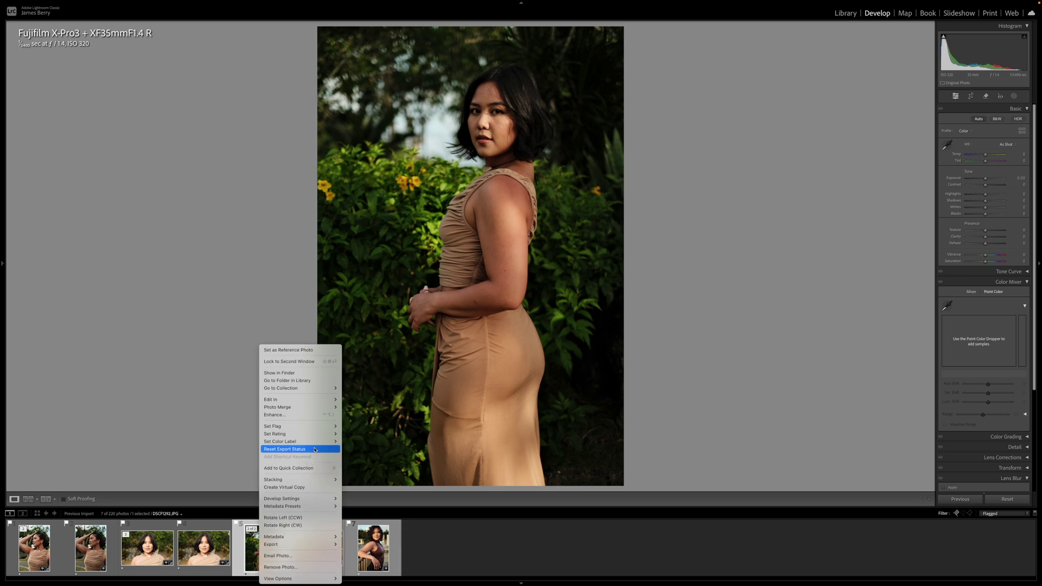
mouse_move(321, 400)
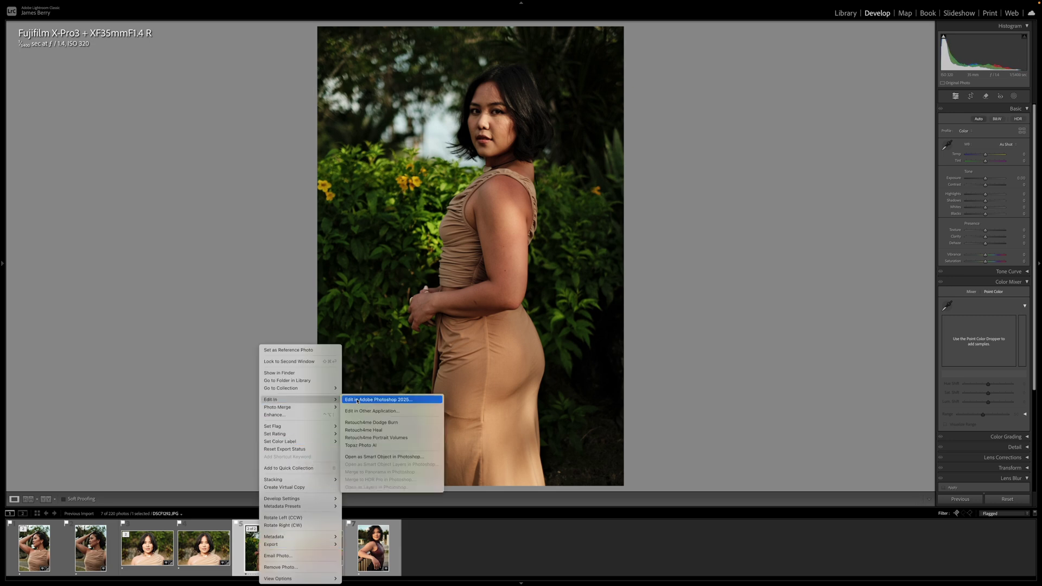
left_click(358, 400)
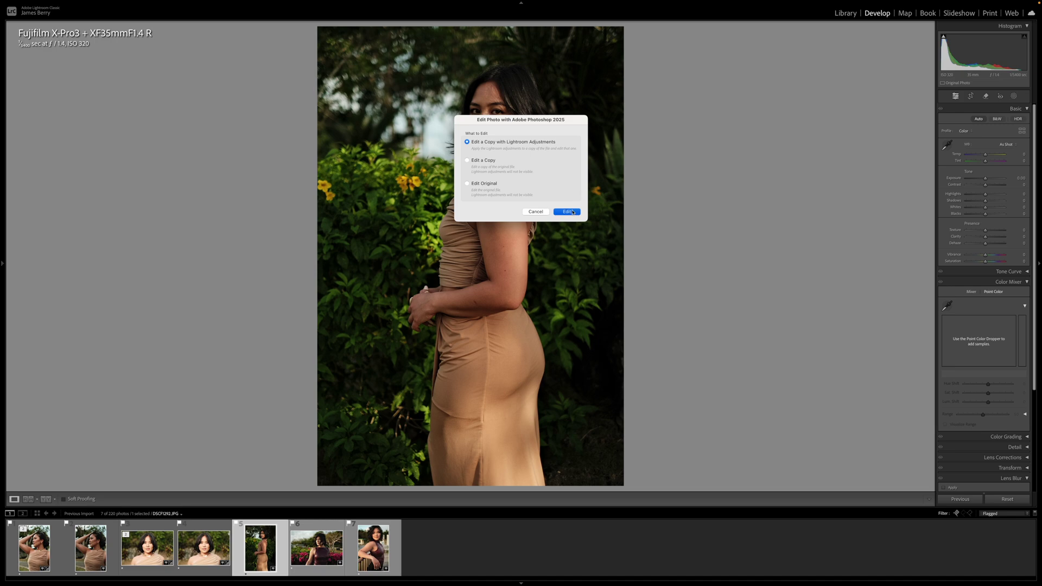
left_click(572, 211)
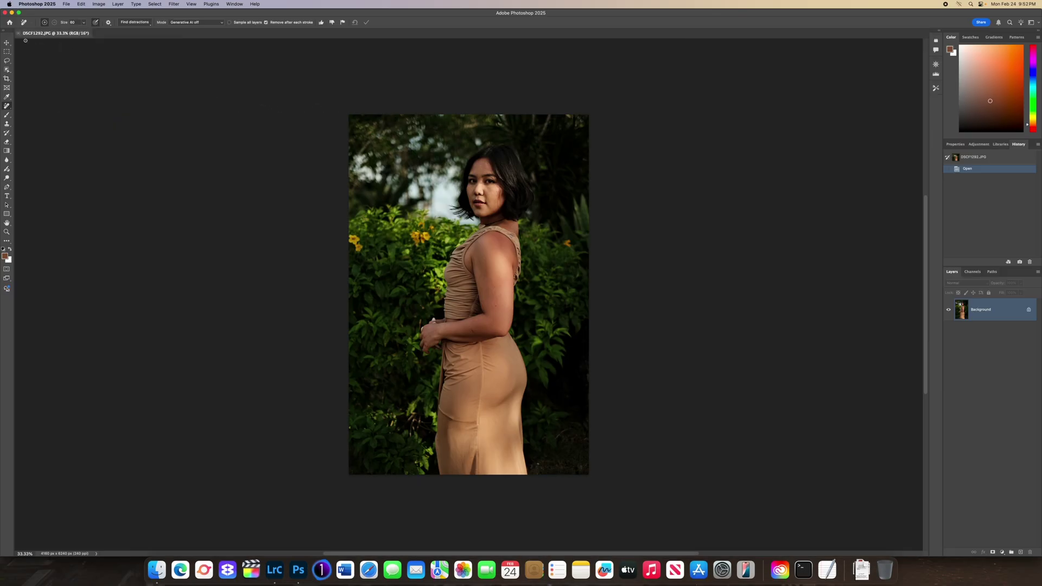
- Close DSCF1261-Edit.psd and launch Retouch4me Heal on the standing-pose photo
left_click(19, 33)
left_click(173, 3)
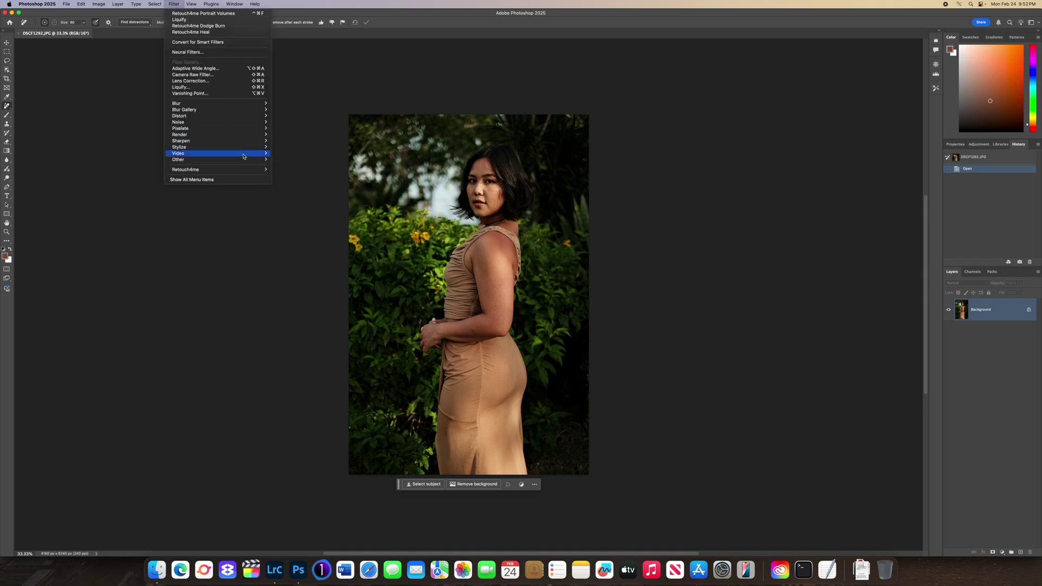
mouse_move(252, 170)
left_click(299, 175)
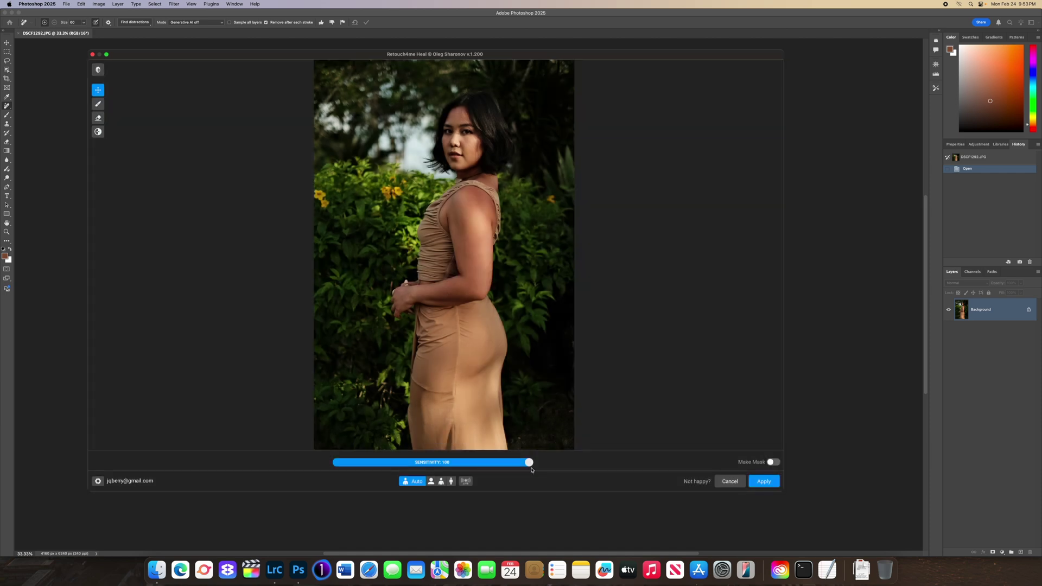
- Raise Heal sensitivity, compare the healed face with the original, and pick a larger eraser
left_click_drag(529, 462, 579, 461)
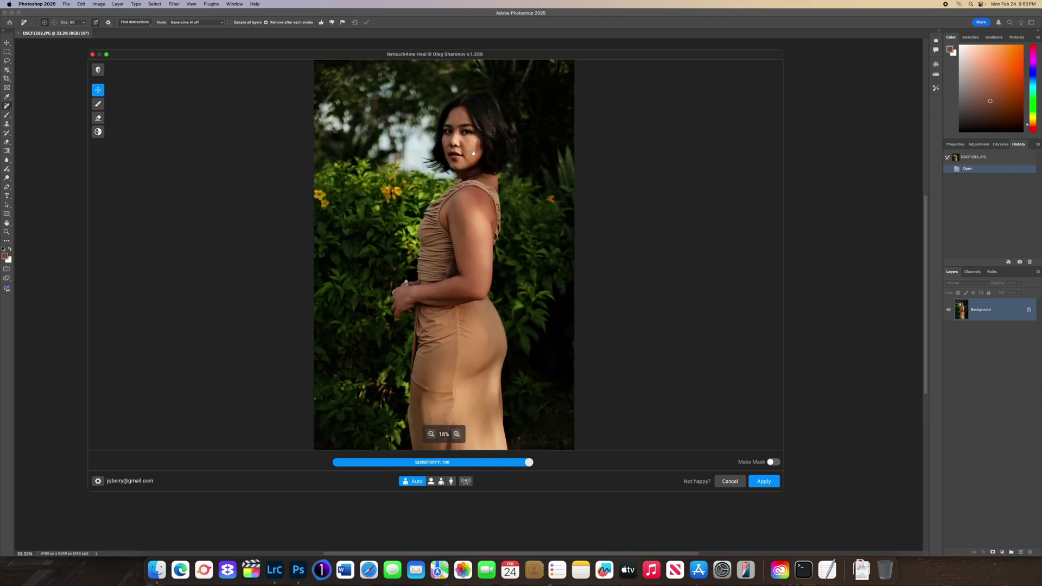
scroll(476, 154, "up", 5)
left_click_drag(476, 155, 404, 231)
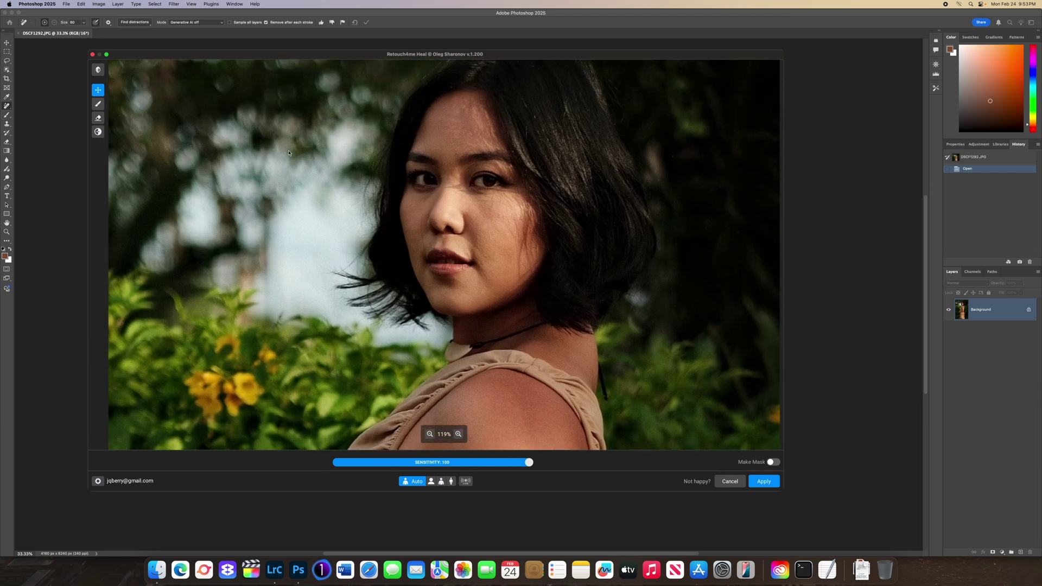
left_click(97, 71)
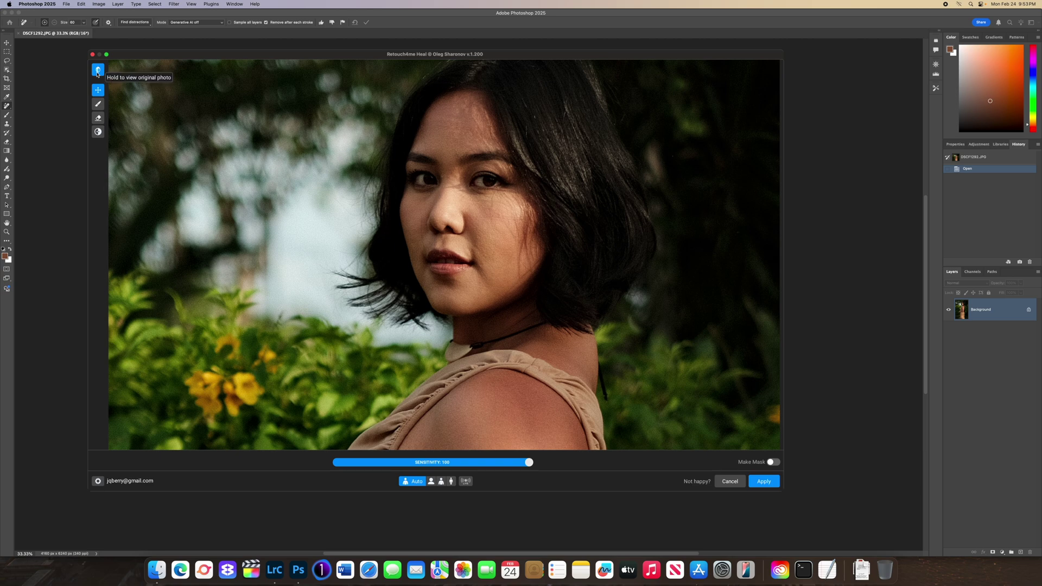
left_click(98, 70)
left_click(98, 74)
left_click(97, 73)
left_click(98, 118)
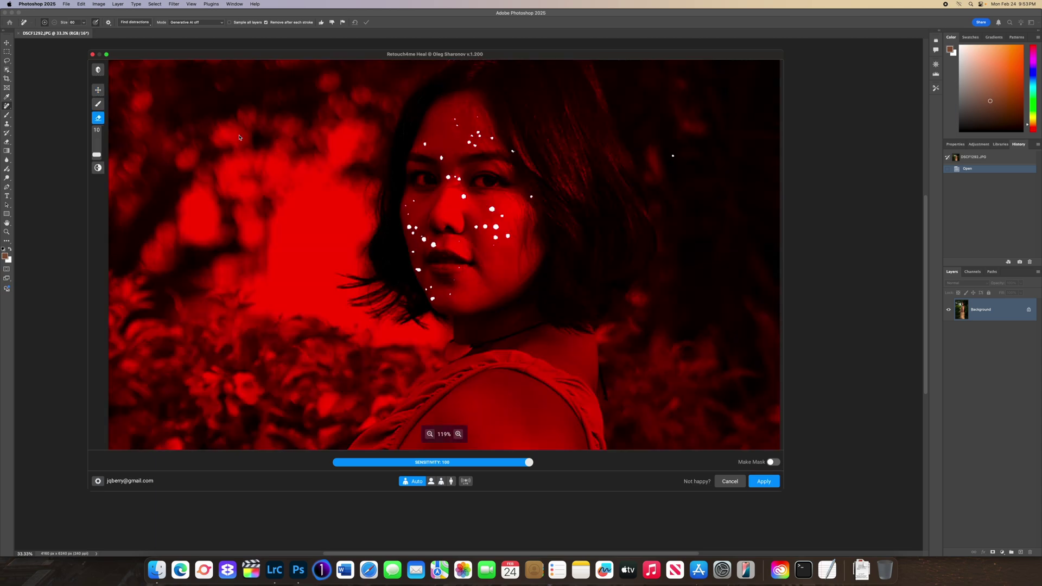
key("bracketright")
key("bracketright")
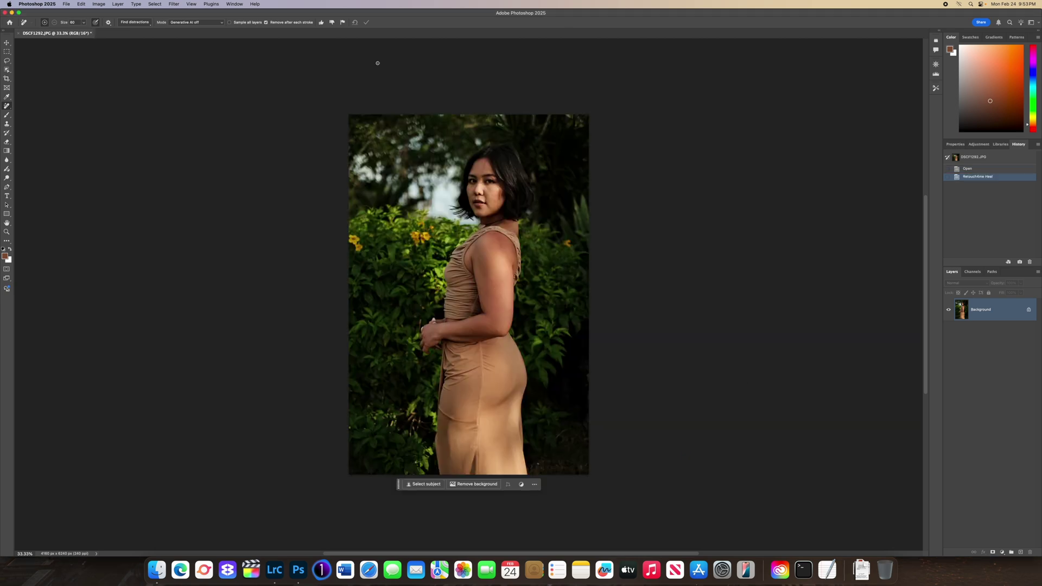
- Launch Retouch4me Dodge Burn on the standing-pose photo and inspect its mask
left_click(174, 4)
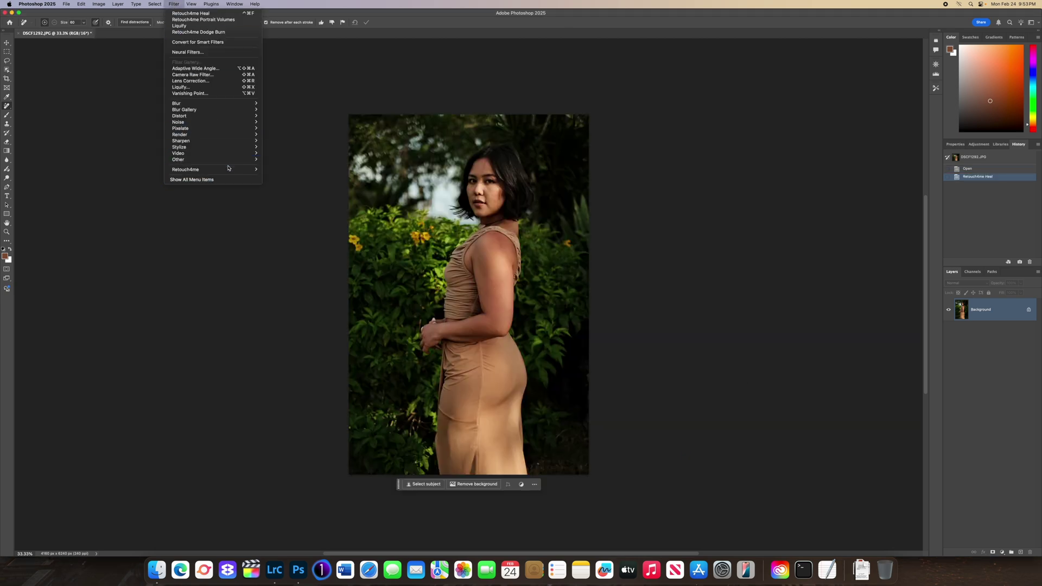
mouse_move(229, 171)
left_click(303, 170)
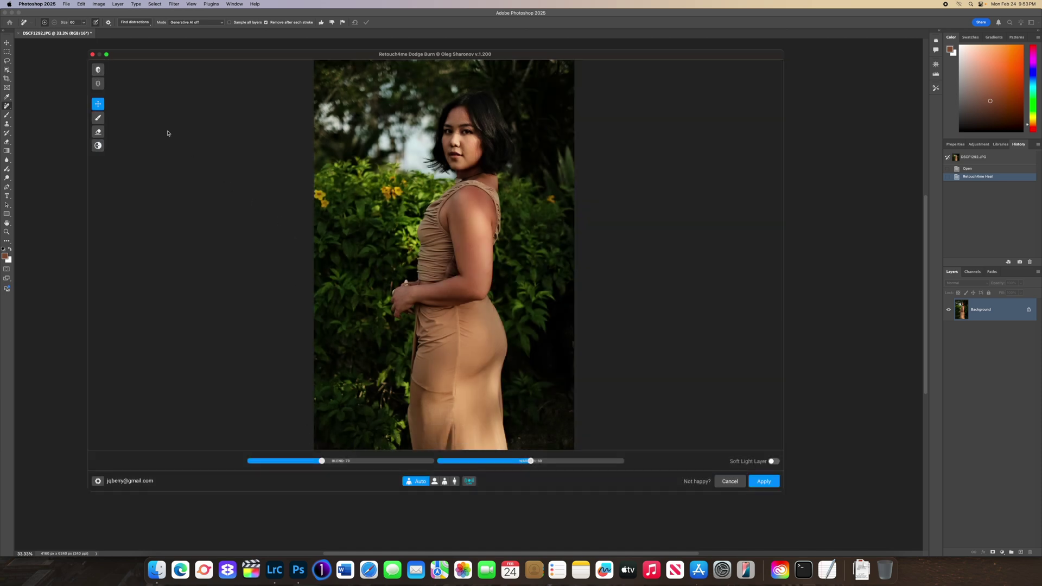
left_click(97, 85)
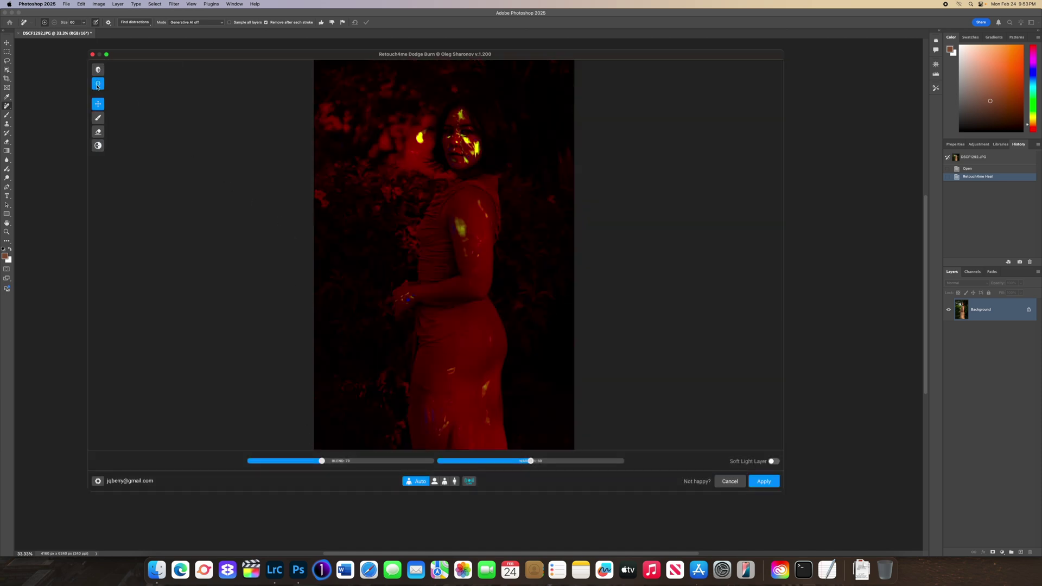
left_click(96, 86)
- Compare the Dodge Burn result against the original photo, then apply it
scroll(487, 186, "up", 5)
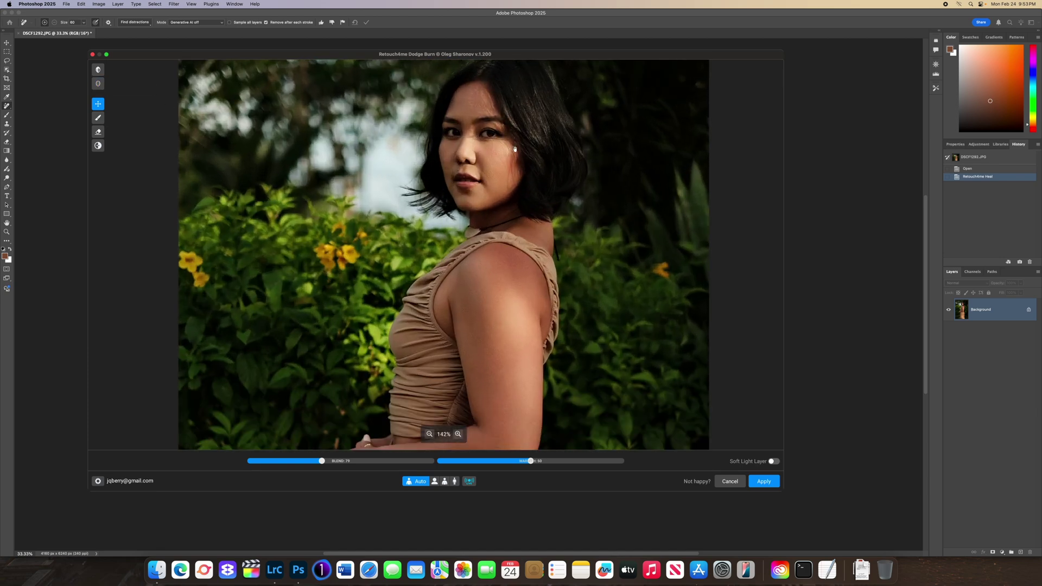
left_click(98, 70)
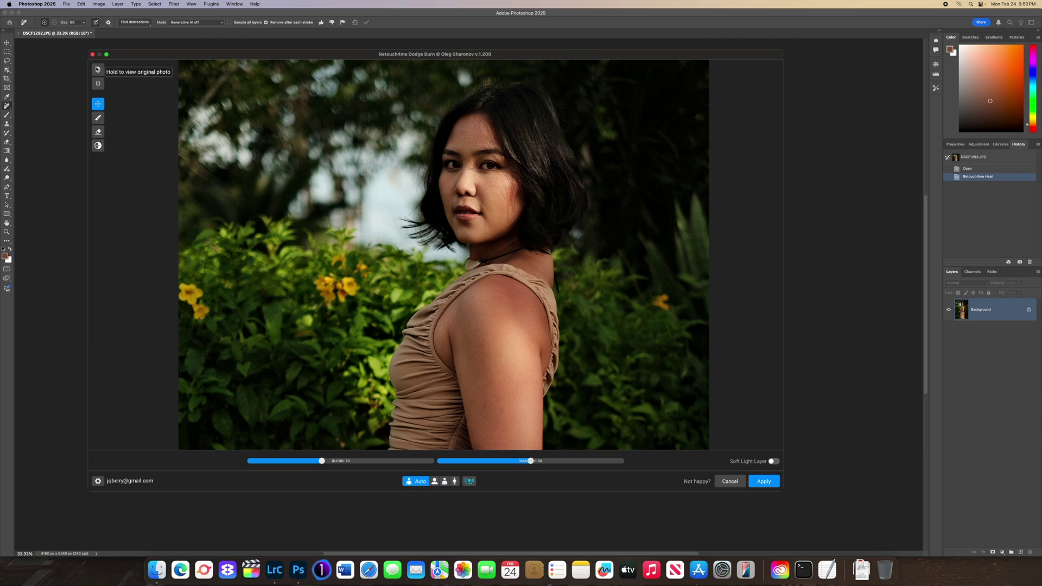
left_click(98, 69)
left_click(97, 69)
left_click(98, 69)
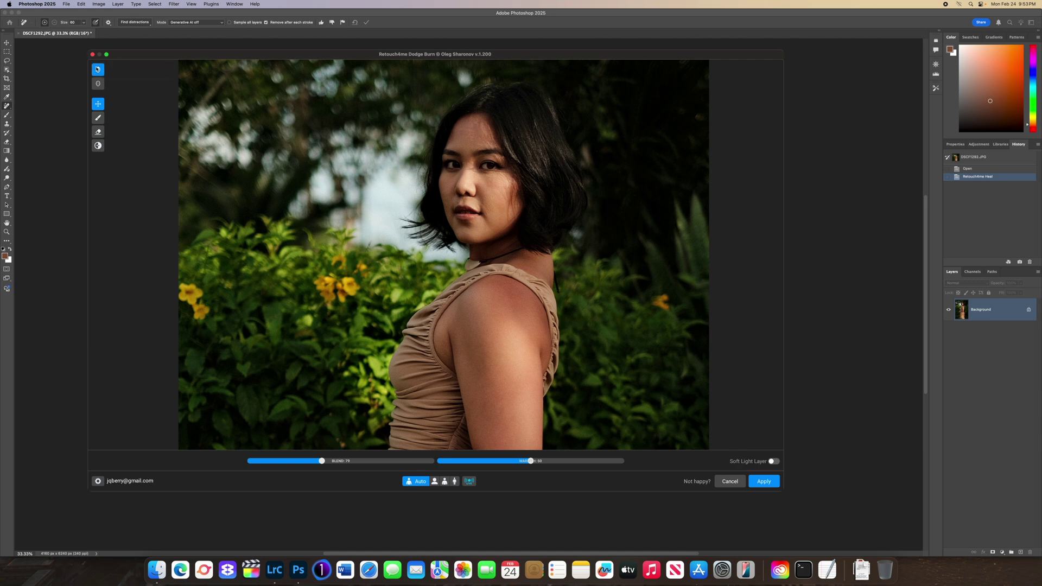
left_click(97, 69)
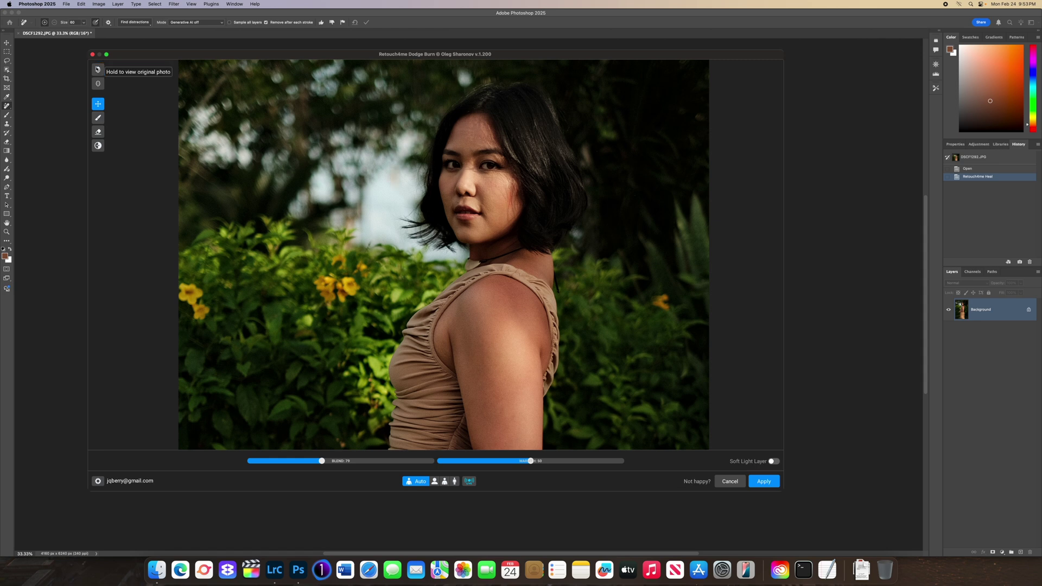
left_click(97, 69)
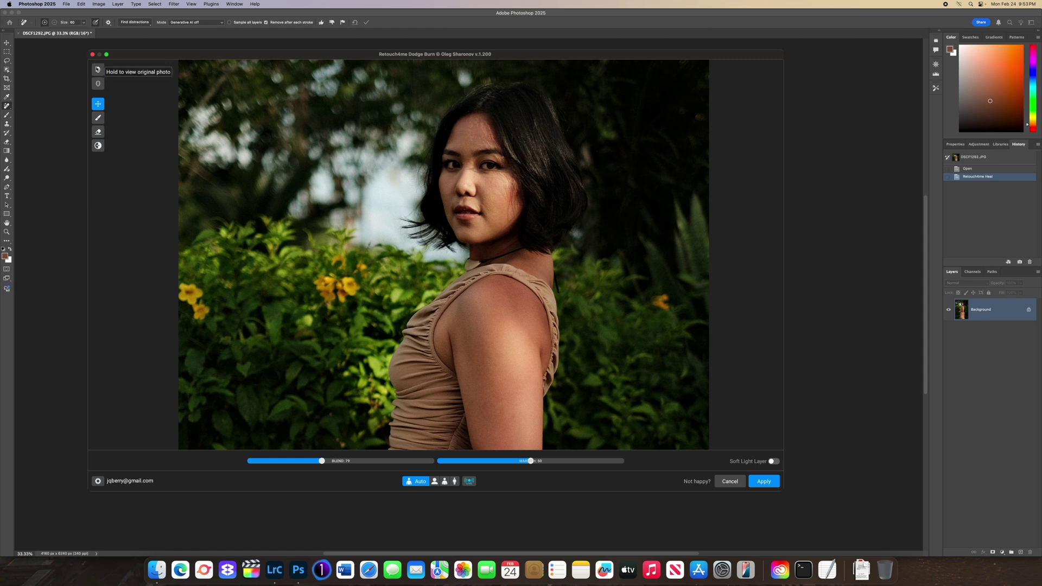
left_click(764, 481)
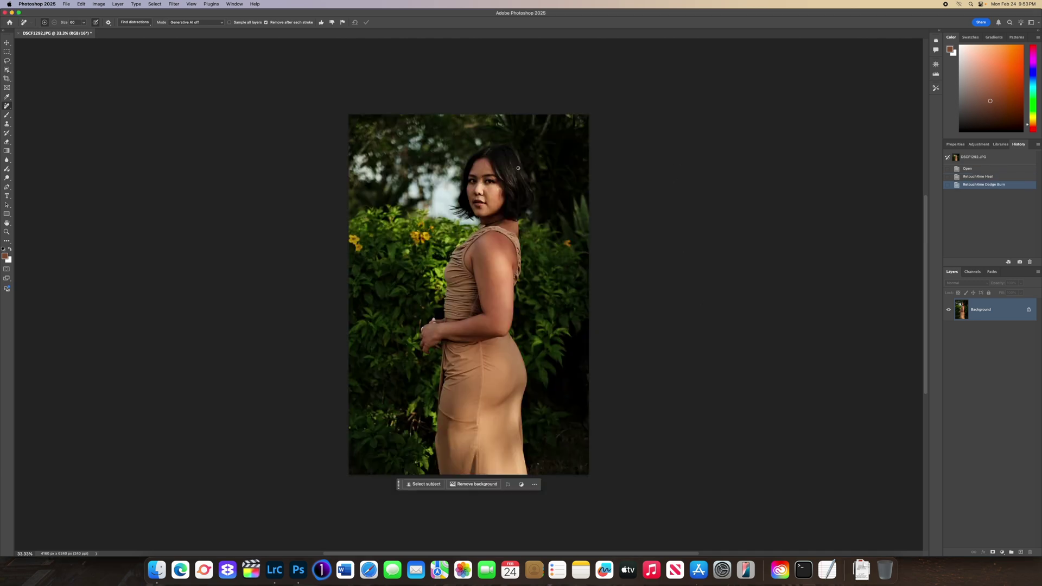
- In Liquify, push in the curve of the woman's back and slightly lower Face Width
key("ctrl+super+f")
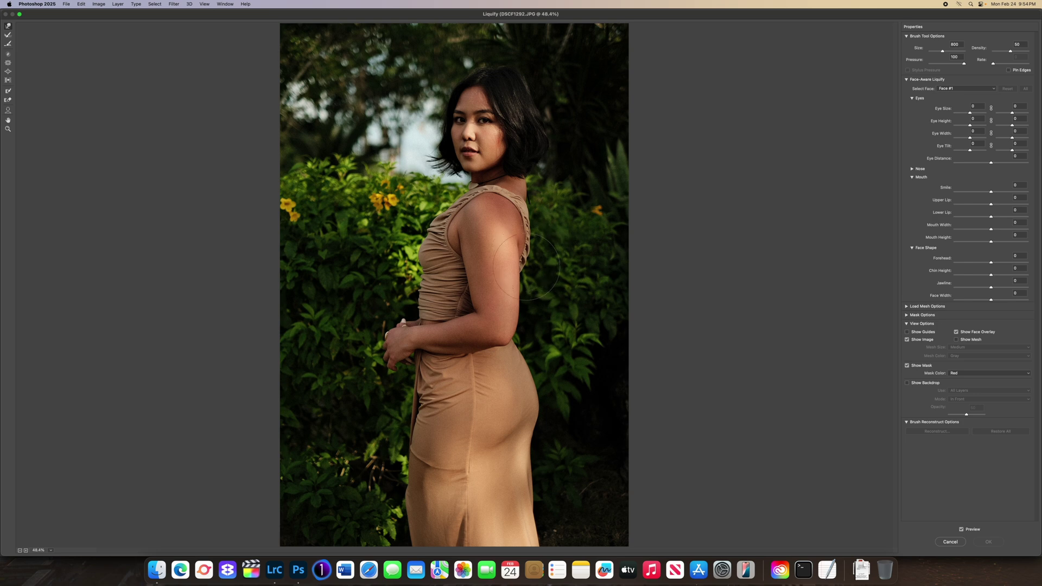
left_click_drag(527, 296, 524, 293)
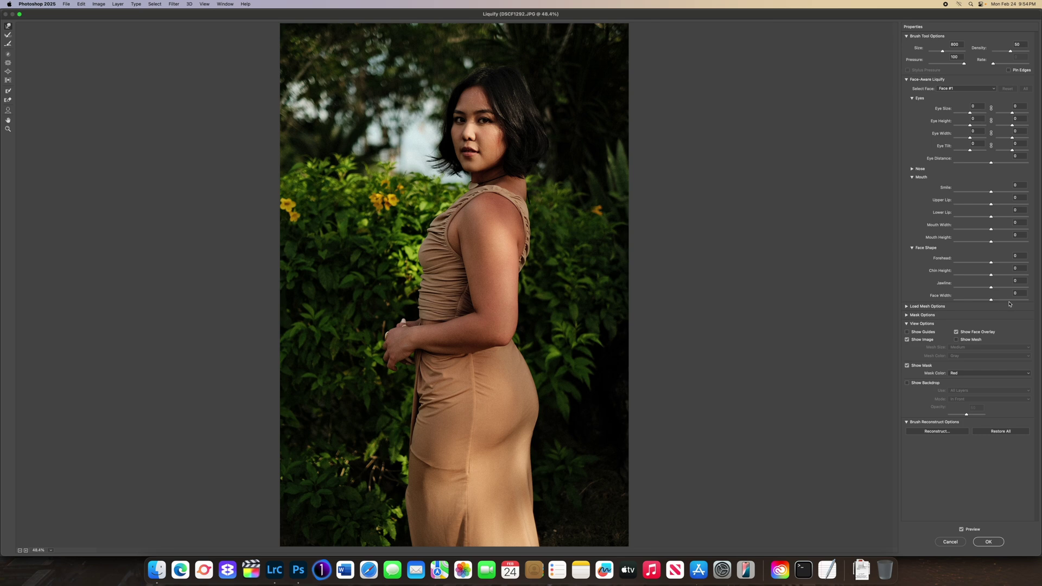
left_click_drag(991, 300, 985, 289)
- Commit the Liquify changes and launch Retouch4me Portrait Volumes on the portrait
left_click(988, 543)
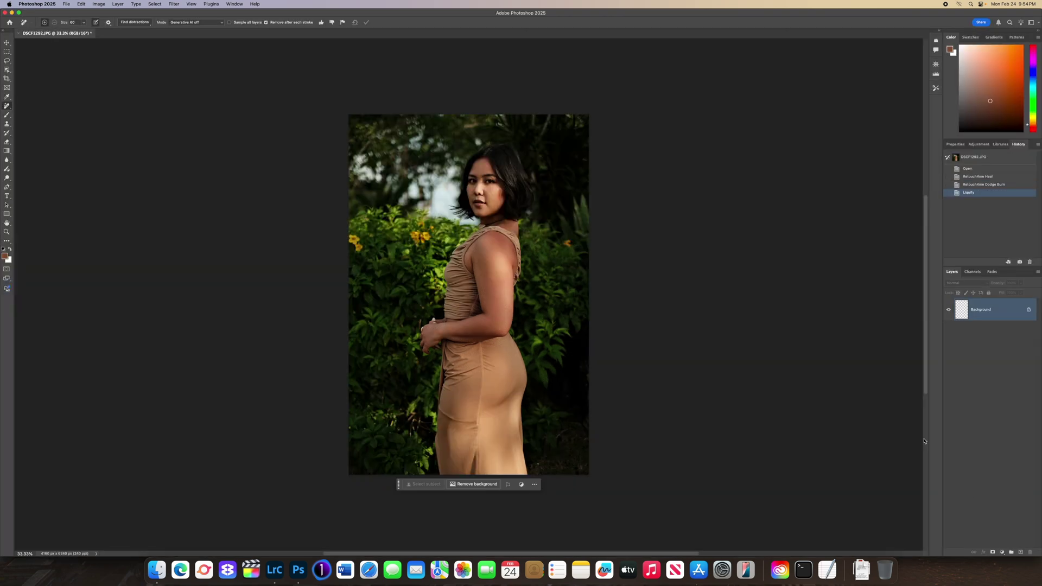
left_click(175, 4)
mouse_move(249, 169)
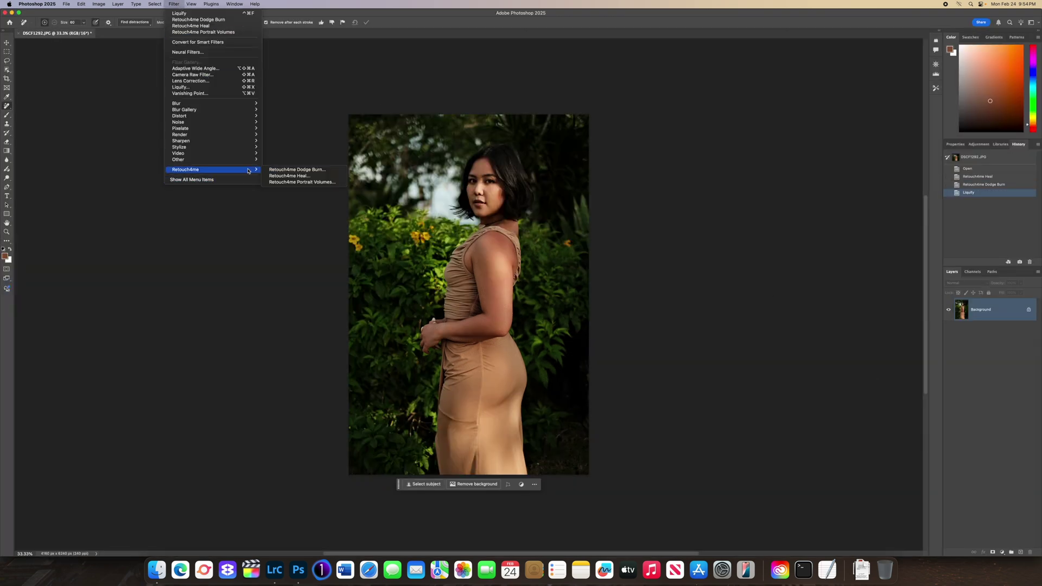
left_click(322, 184)
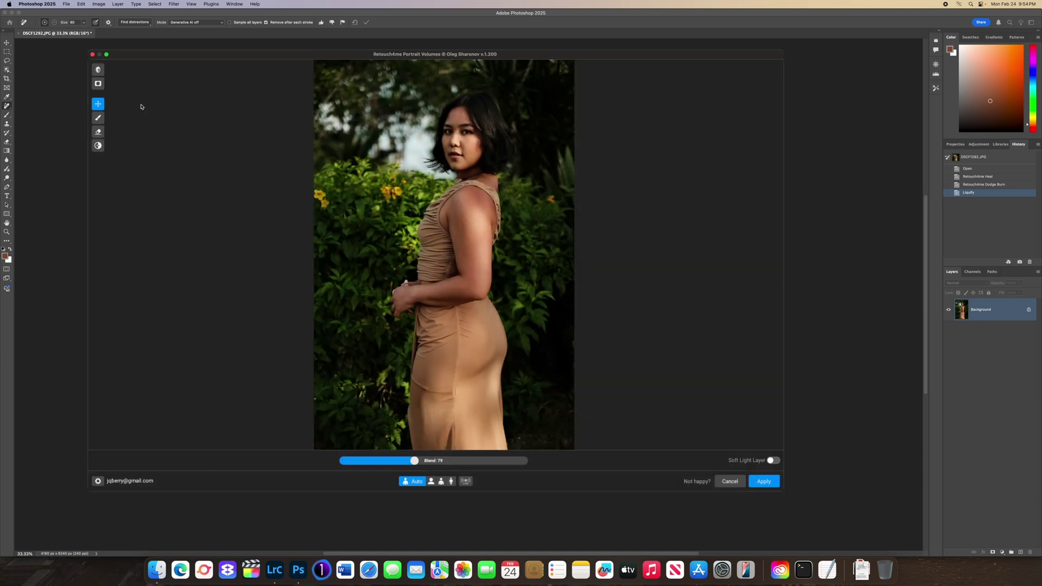
- Compare Portrait Volumes with the original on face and shoulder, then apply it at blend 79
left_click(99, 70)
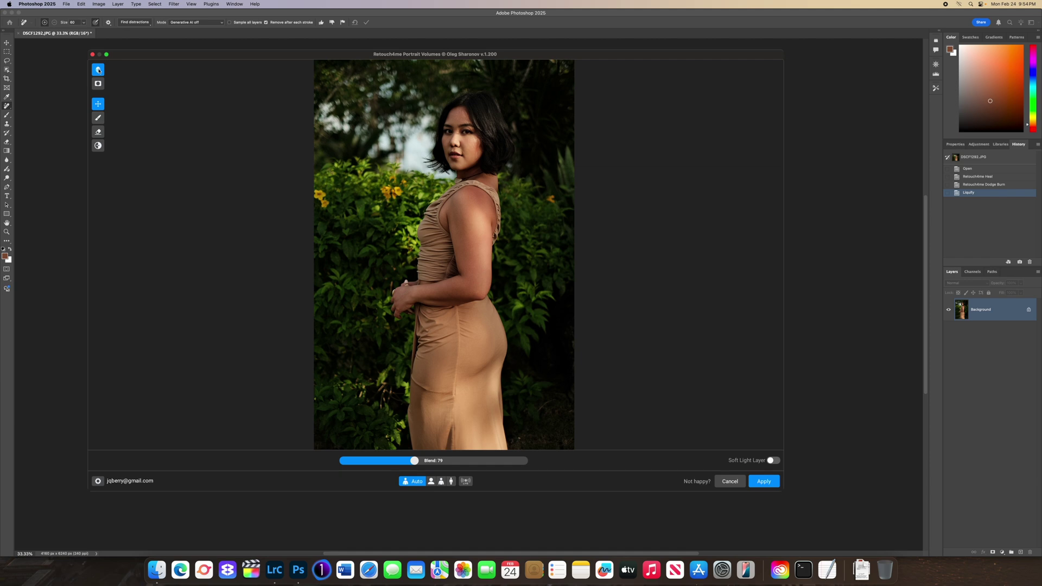
left_click(99, 70)
left_click(99, 71)
left_click(99, 70)
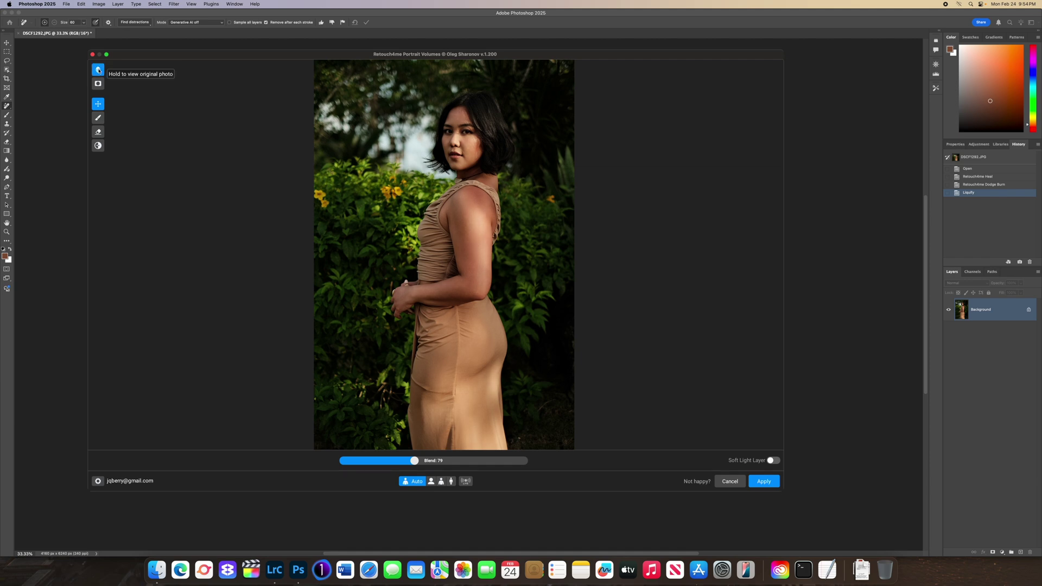
left_click(99, 71)
key("super+equal")
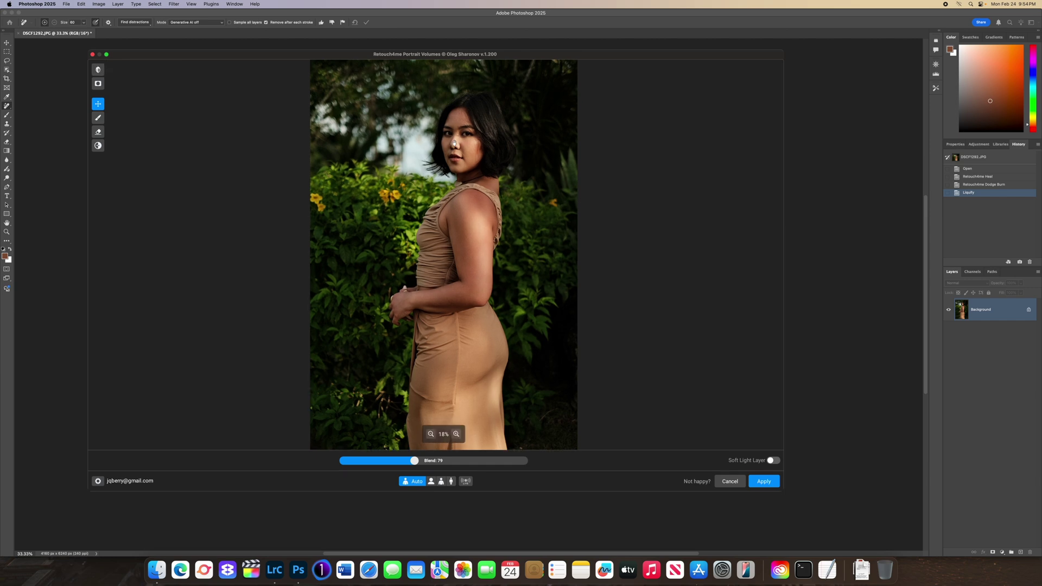
left_click(97, 69)
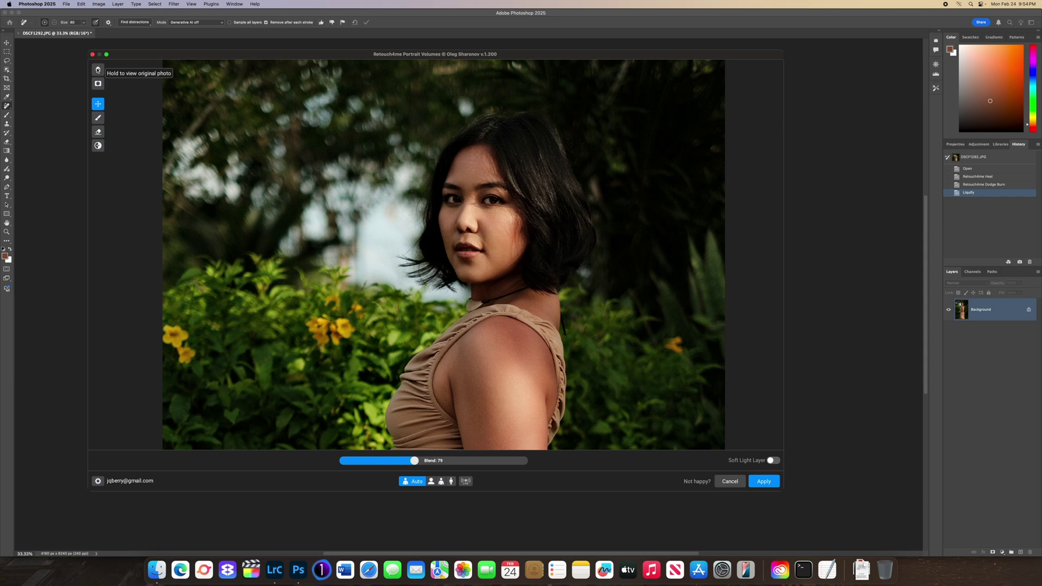
left_click(97, 69)
left_click(98, 70)
scroll(412, 219, "down", 3)
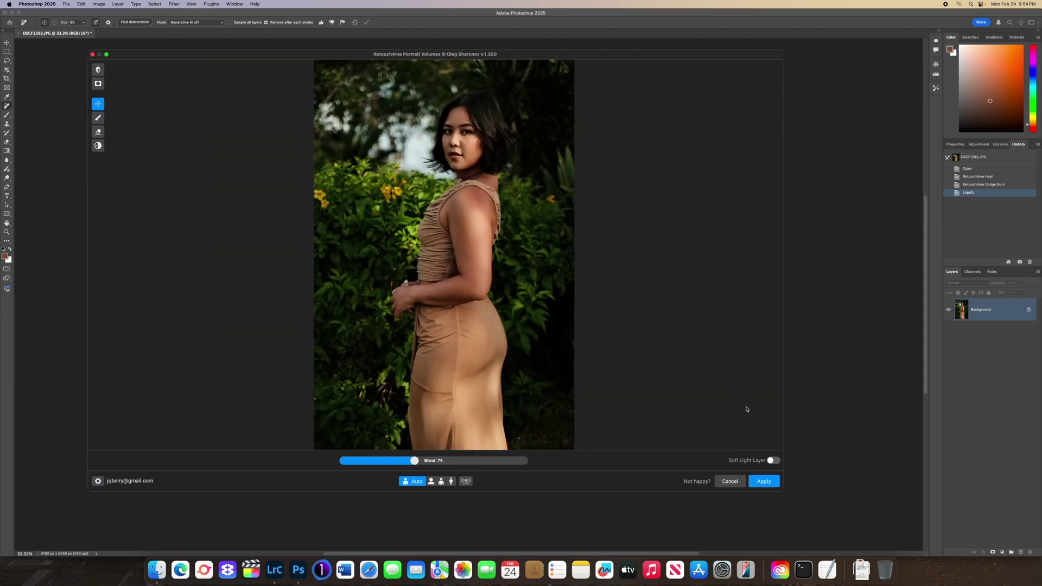
left_click(763, 481)
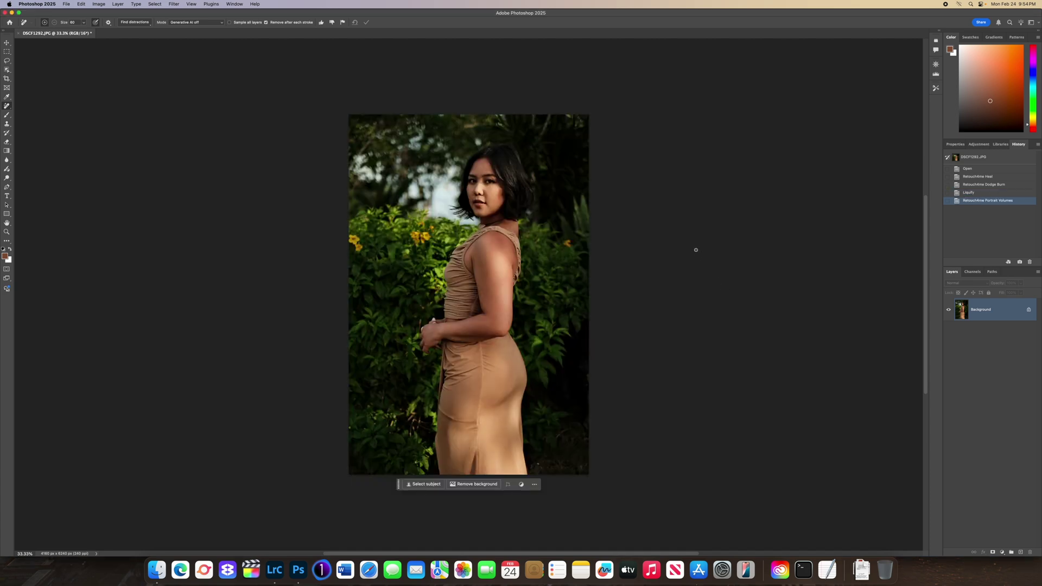
- Save as DSCF1292-Edit2.psd in Photoshop format without replacing the existing PSD, then return to Lightroom
key("super+shift+s")
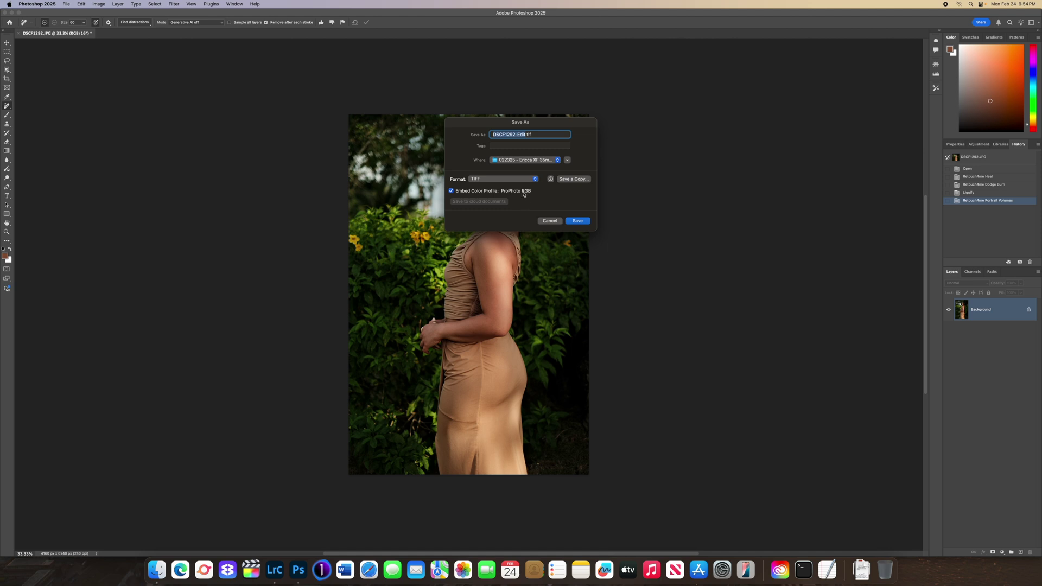
left_click(522, 179)
left_click(518, 112)
left_click(577, 221)
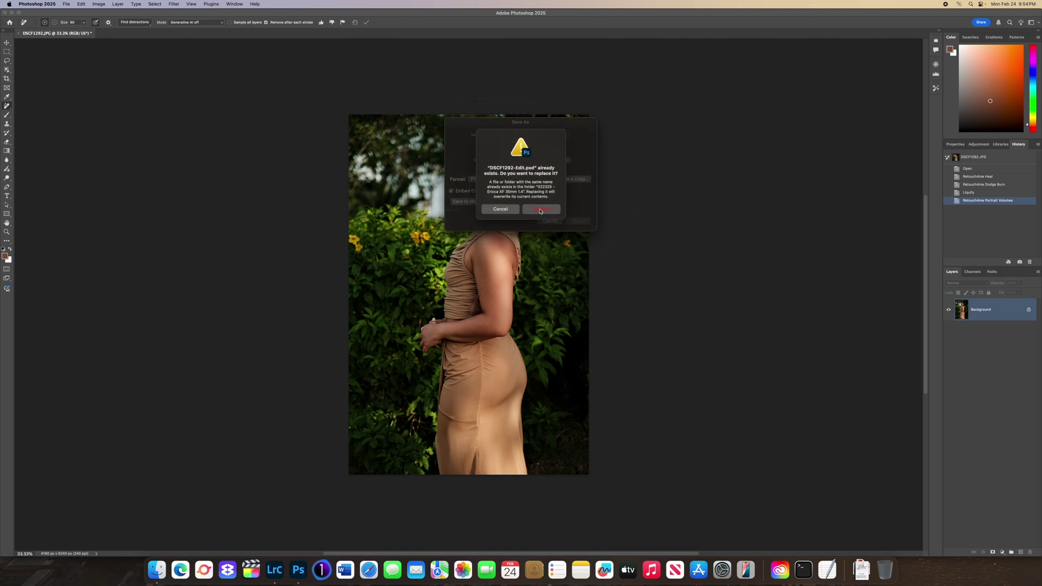
left_click(500, 209)
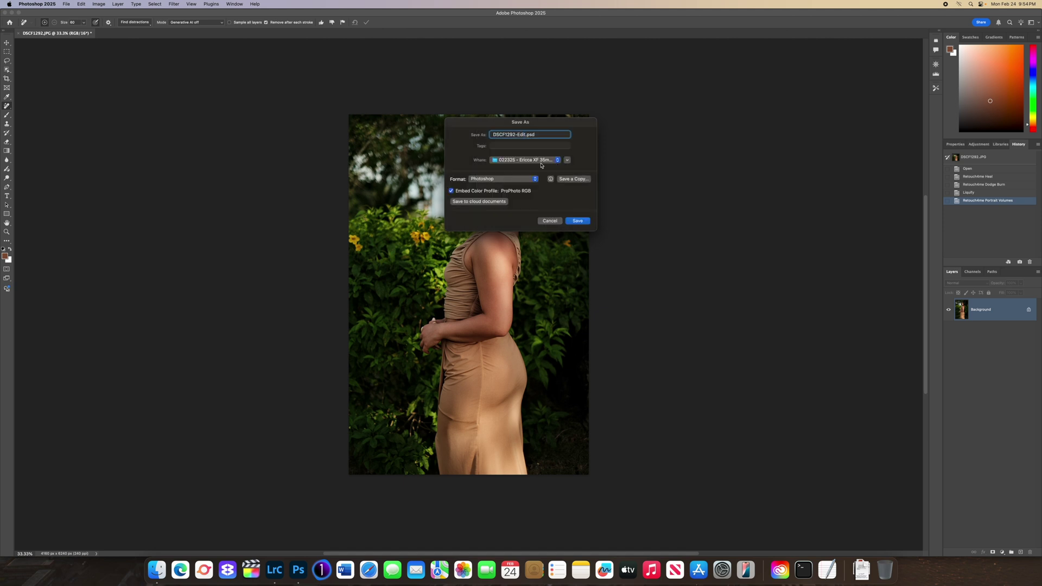
type("2")
left_click(577, 221)
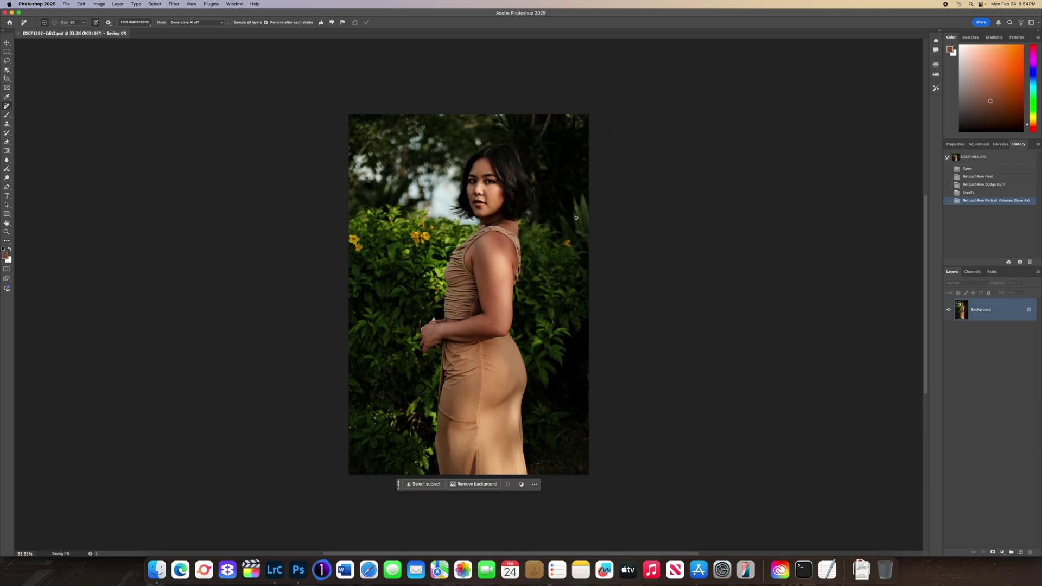
left_click(276, 569)
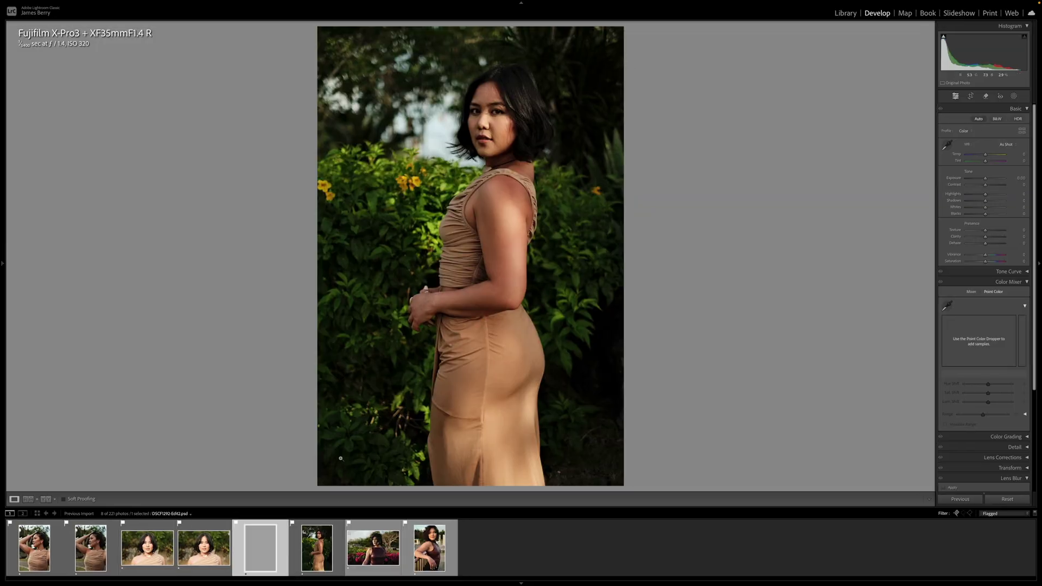
- Flip between DSCF1292-Edit2.psd and the original JPG, then open DSCF1364.JPG and apply Auto tone
key("Right")
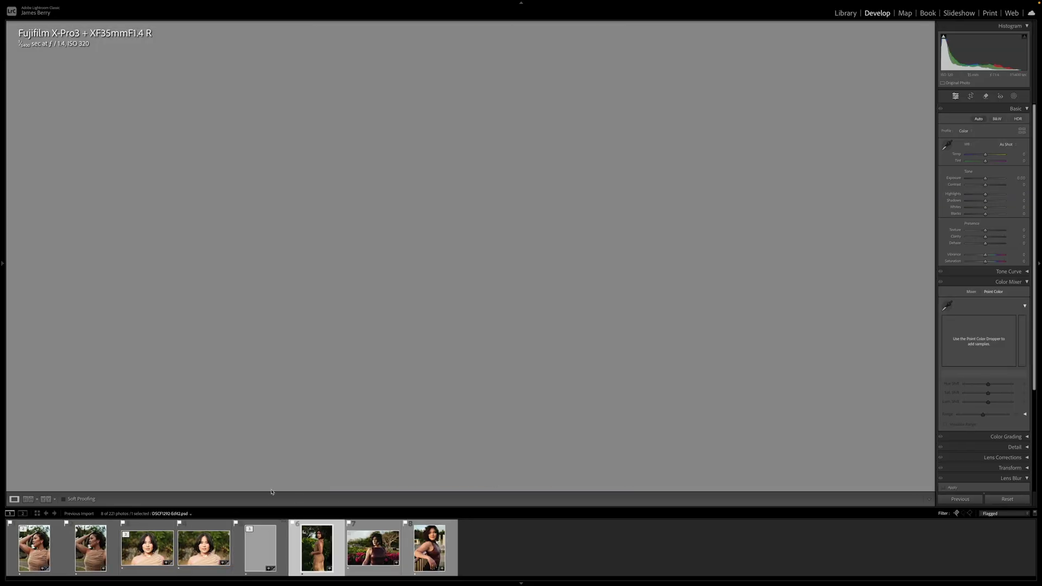
key("Left")
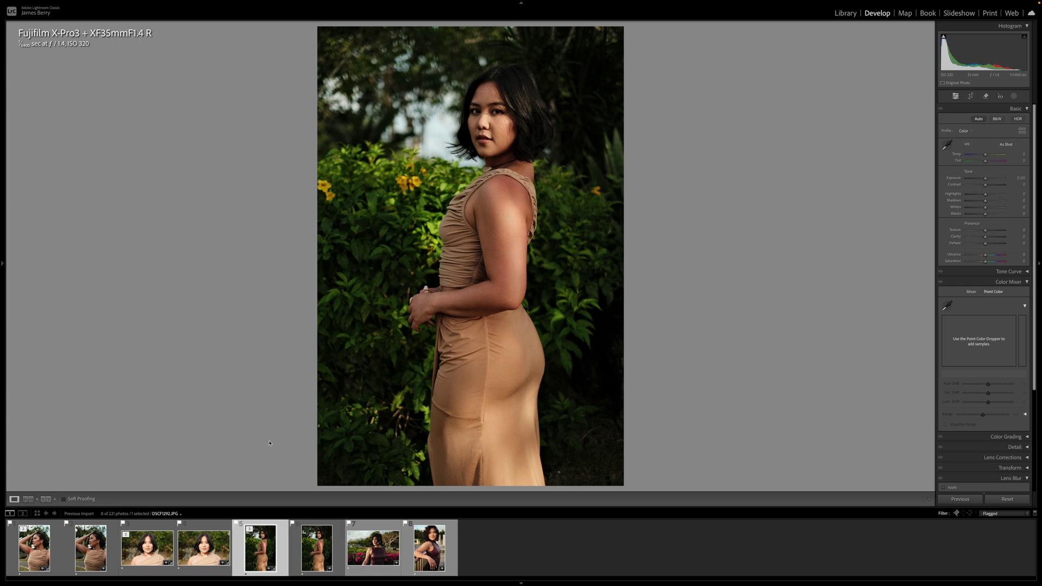
key("Right")
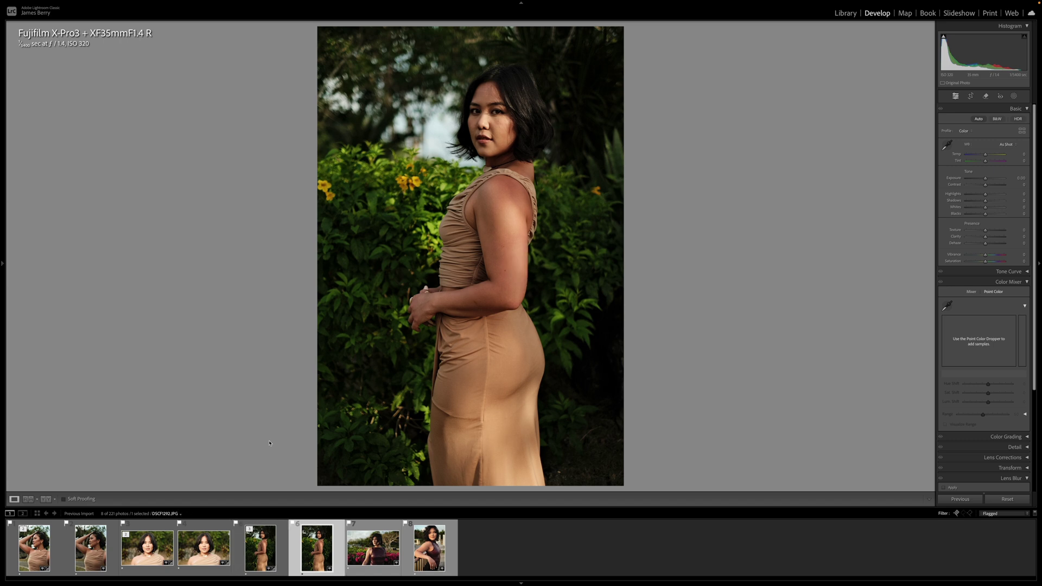
key("Left")
key("Right")
key("Left")
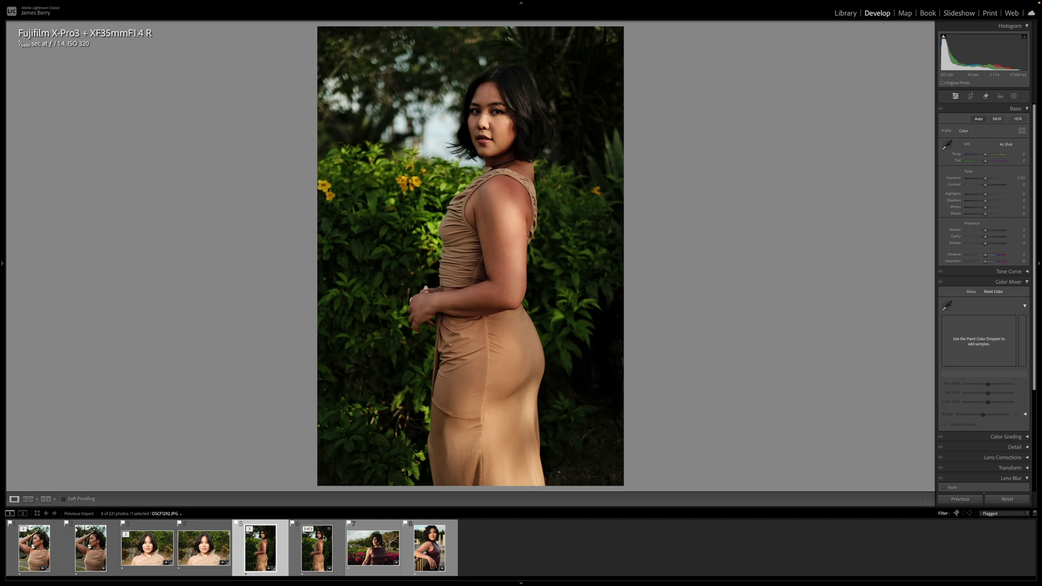
left_click(379, 554)
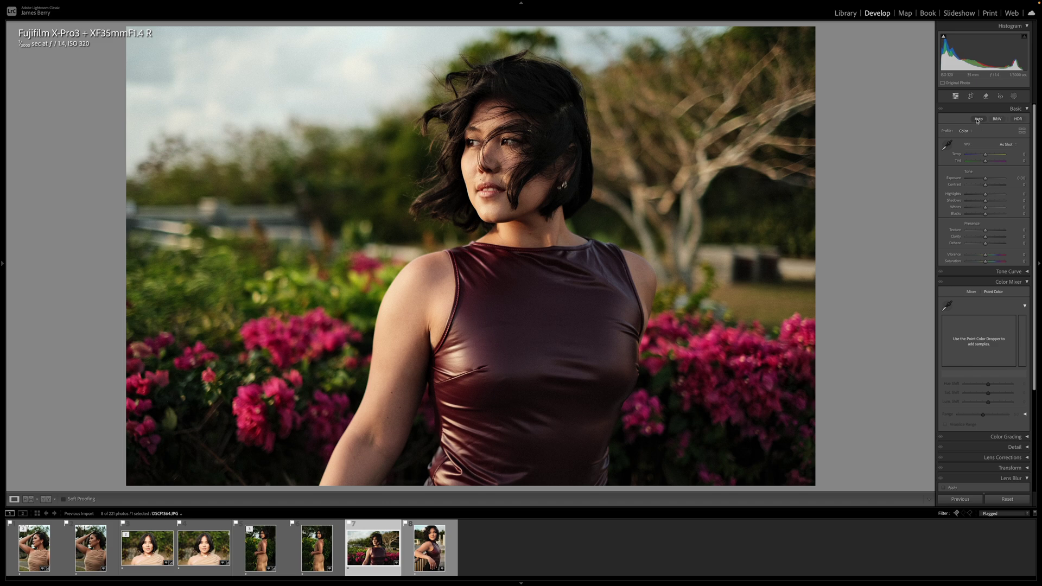
left_click(978, 119)
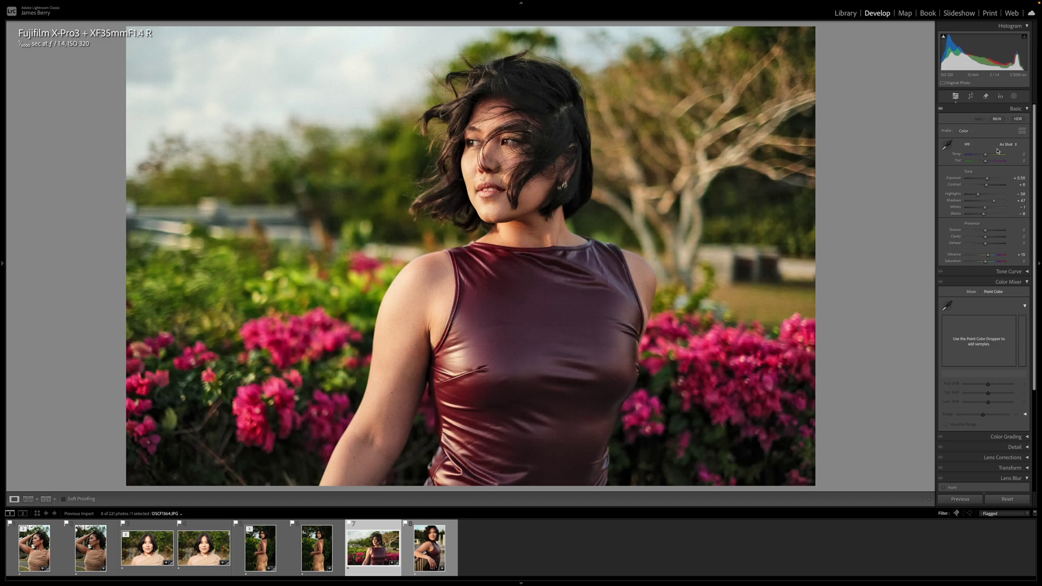
- Lower Exposure to +0.25 and set Vibrance to 0 on the flower-garden portrait
left_click_drag(988, 180, 989, 200)
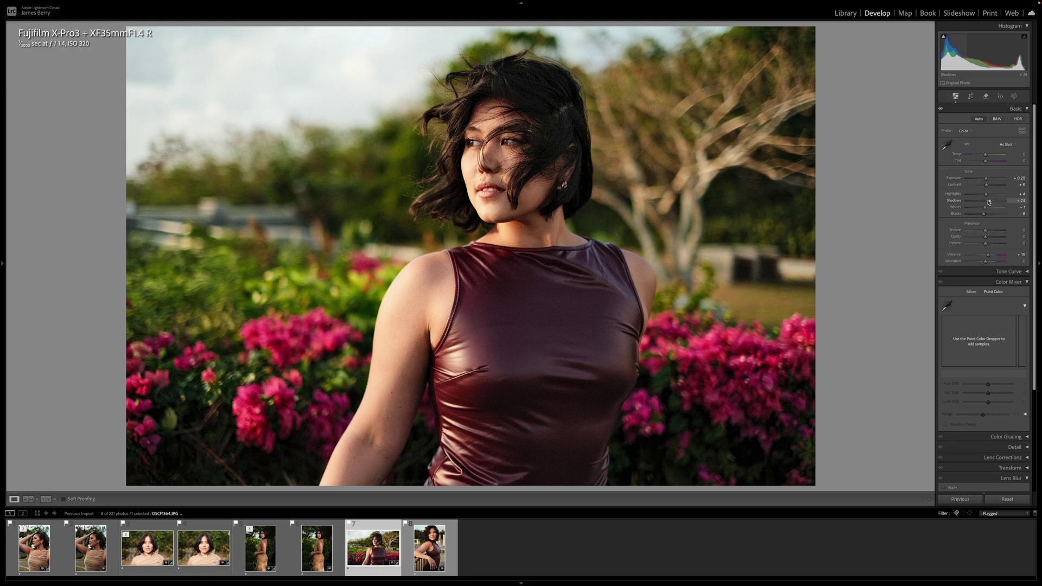
left_click(1022, 256)
key("Return")
- Send the flower-garden portrait to Photoshop 2025 as an edited copy with its adjustments
right_click(383, 553)
mouse_move(429, 400)
left_click(469, 400)
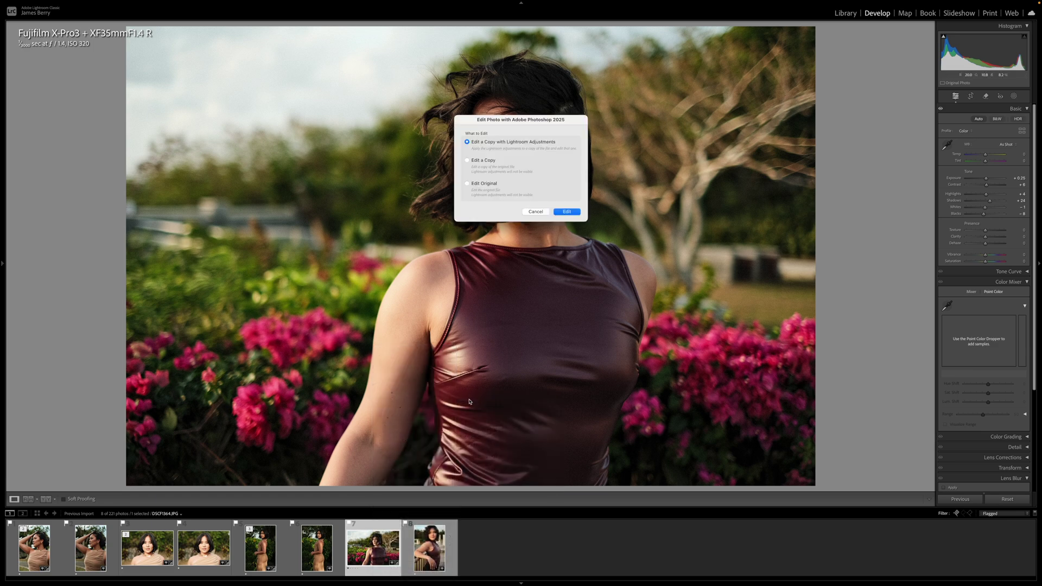
left_click(564, 212)
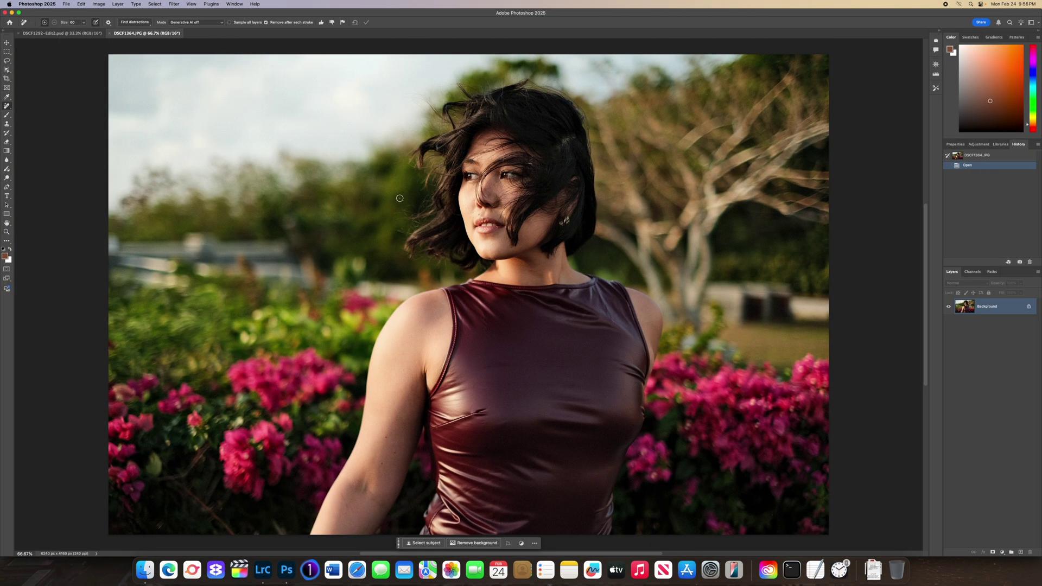
- Launch Retouch4me Heal on the flower-garden portrait and raise Sensitivity to 100
left_click(174, 4)
mouse_move(217, 170)
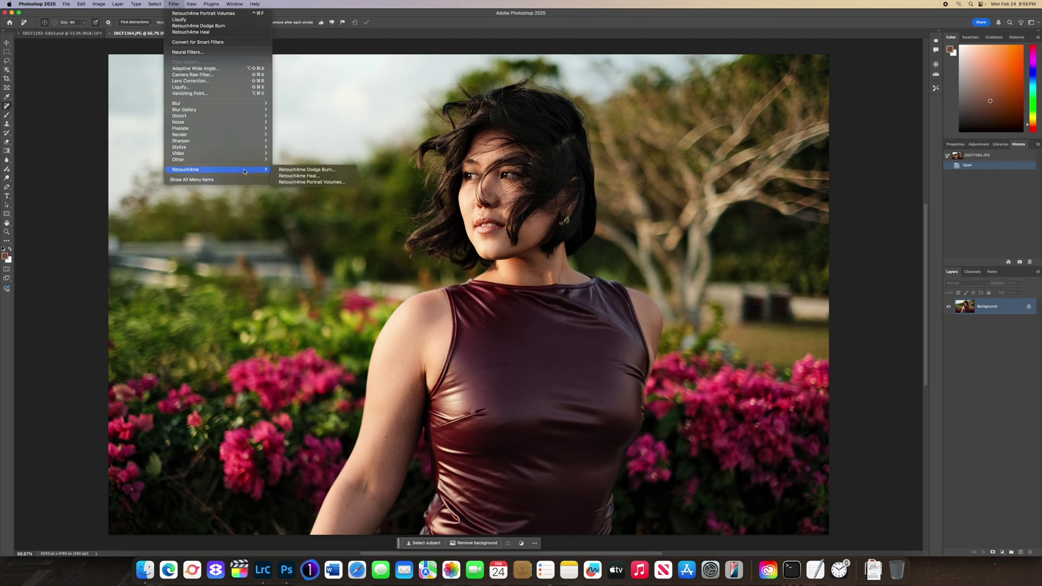
left_click(302, 177)
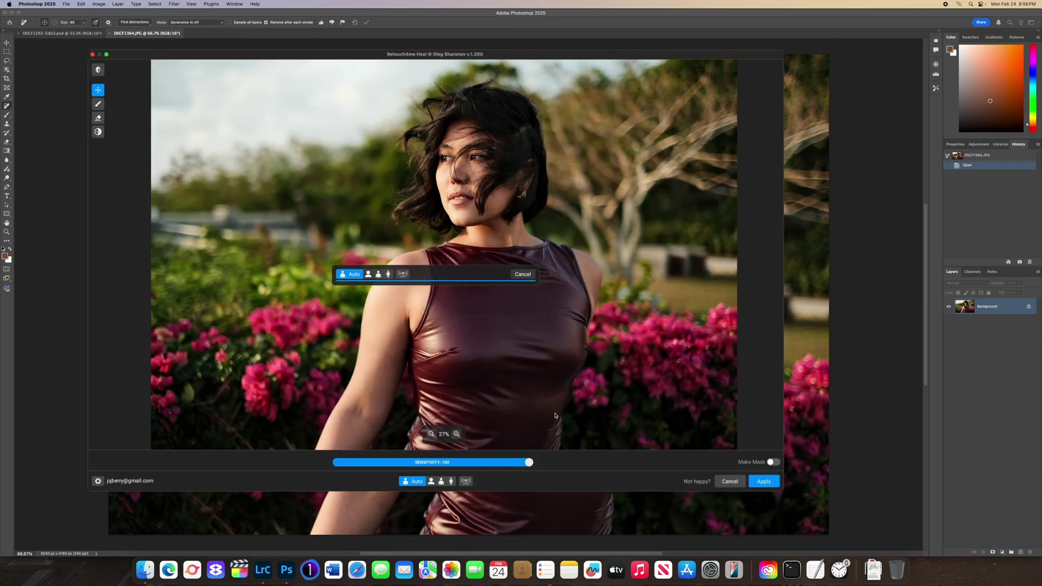
left_click(527, 462)
left_click_drag(527, 462, 586, 465)
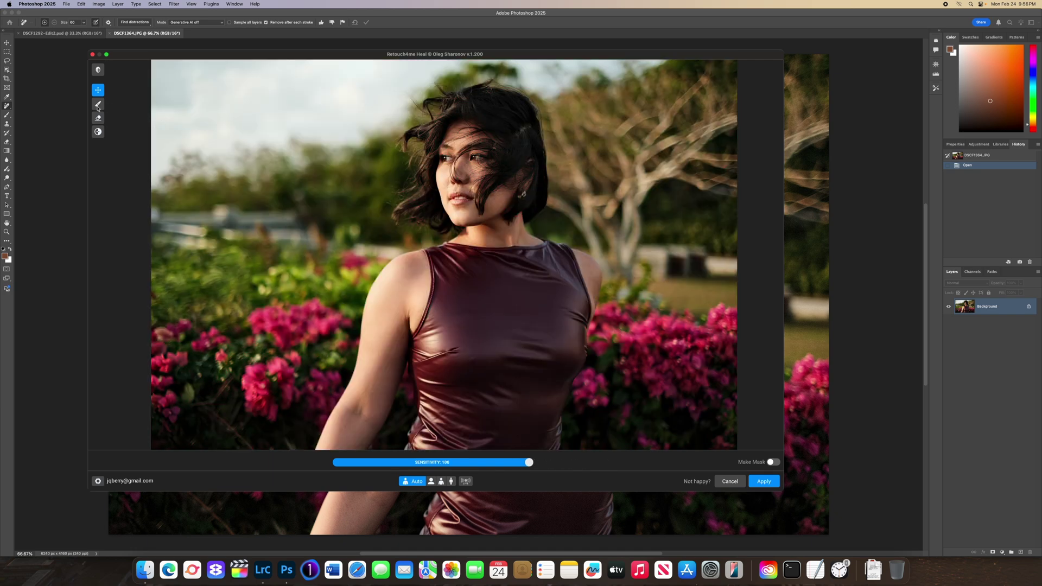
- Check the healing mask with the eraser and apply the Heal retouch
left_click(98, 117)
scroll(461, 196, "up", 10)
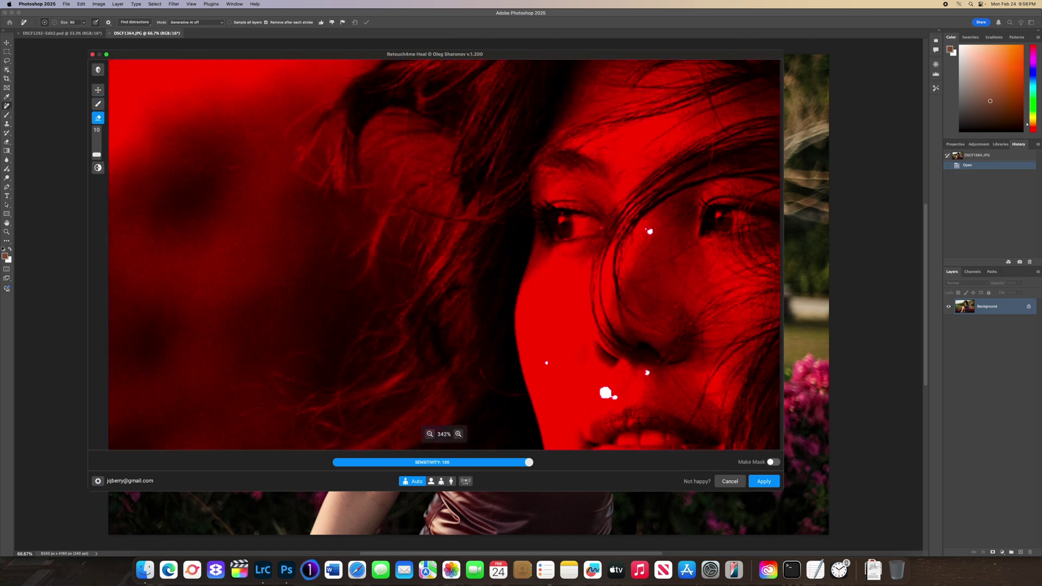
left_click(764, 481)
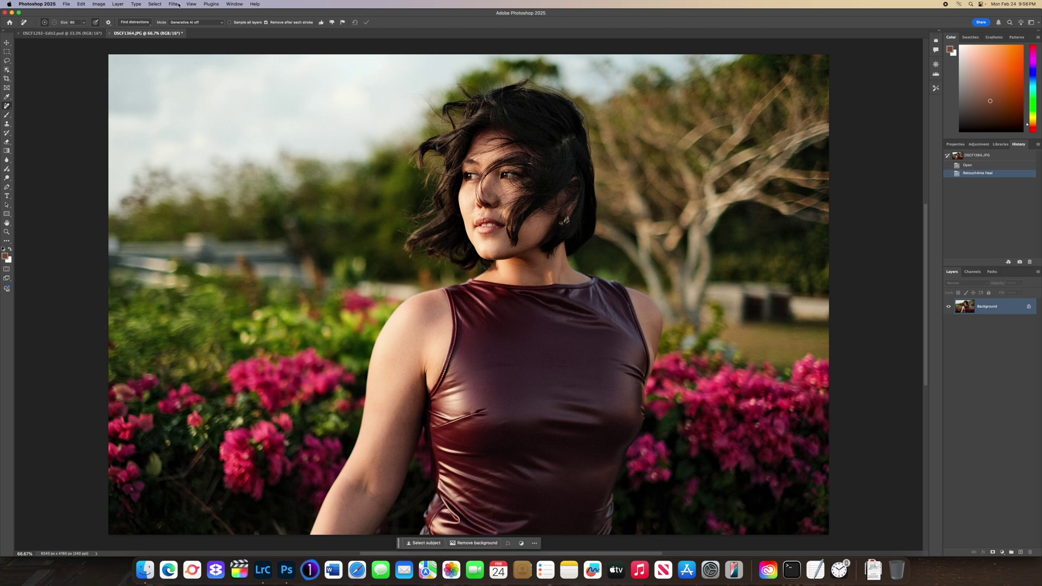
left_click(179, 5)
- Launch Retouch4me Dodge Burn and compare its preview with the original photo and the mask
mouse_move(249, 169)
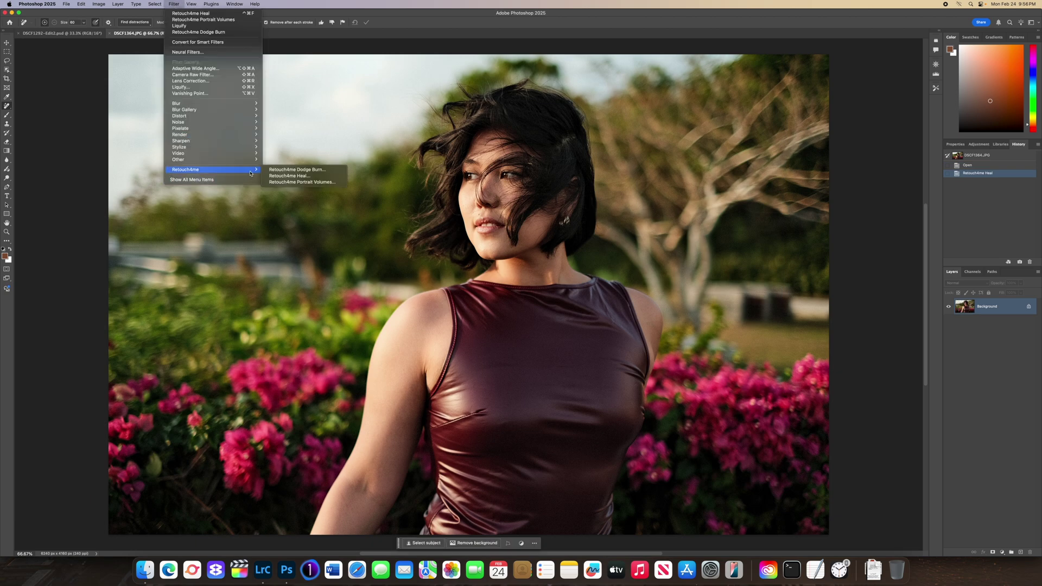
left_click(287, 170)
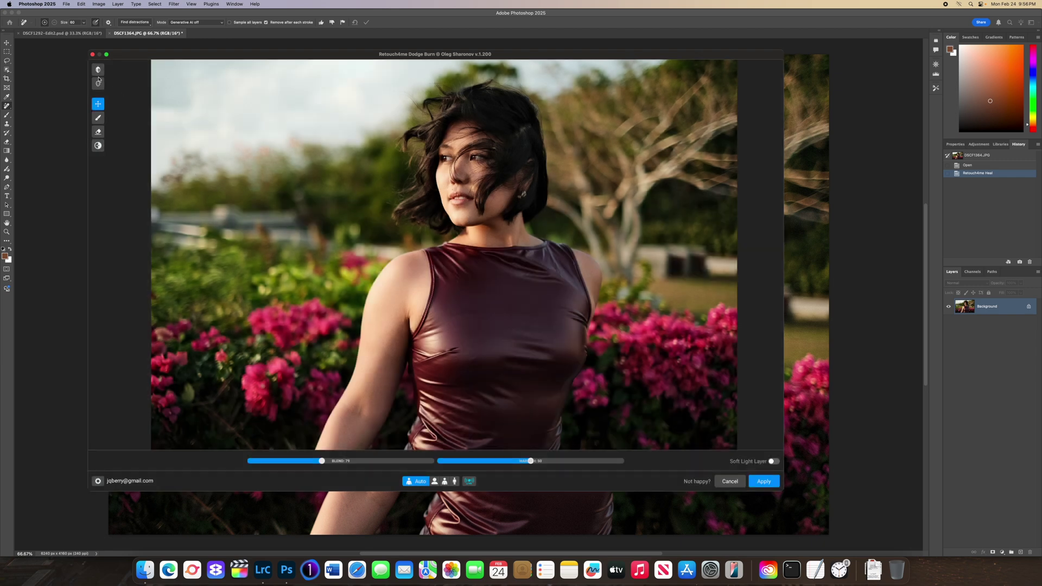
left_click(99, 70)
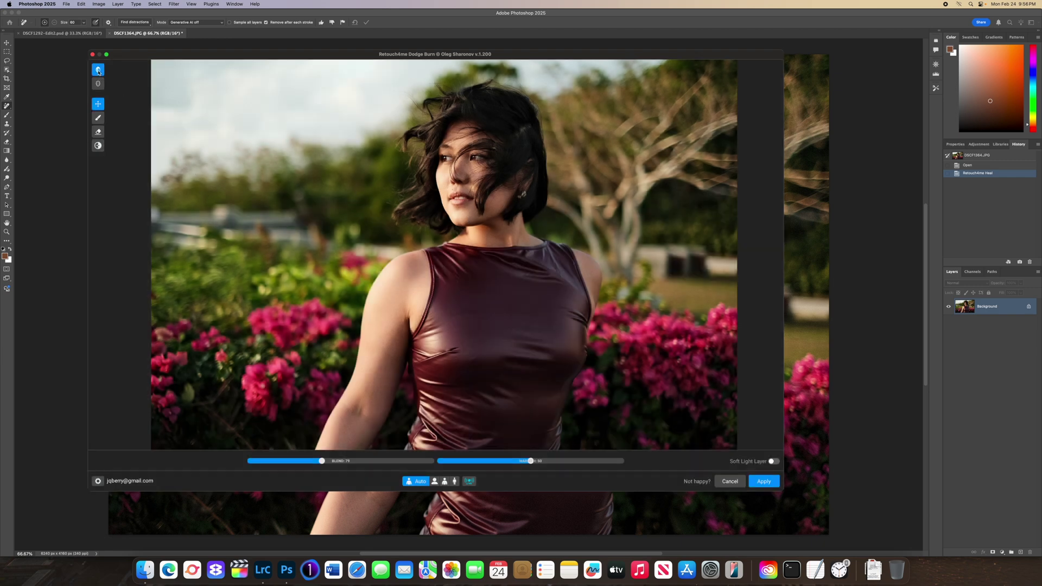
left_click(99, 85)
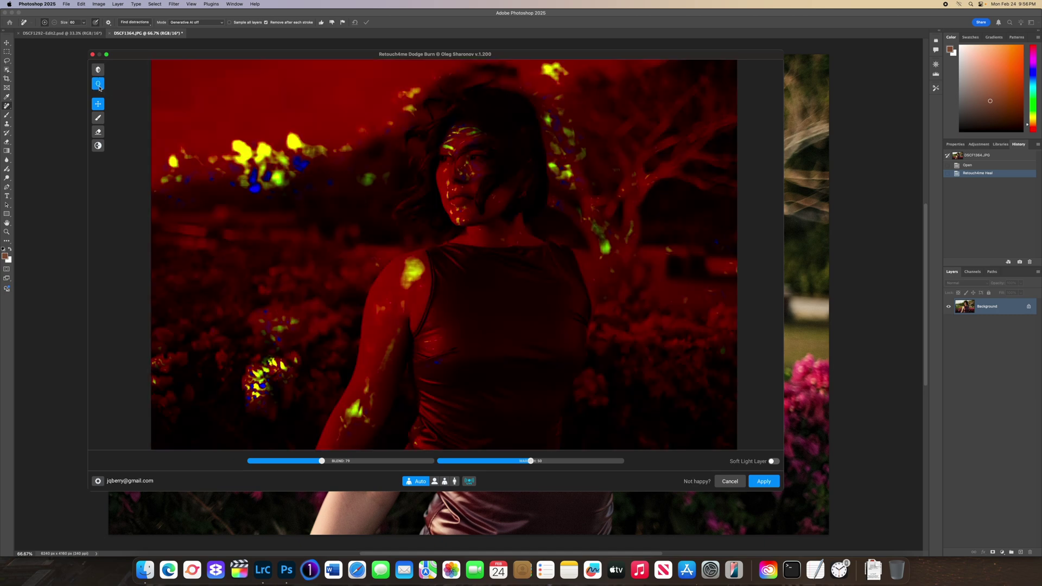
left_click(99, 85)
left_click(100, 87)
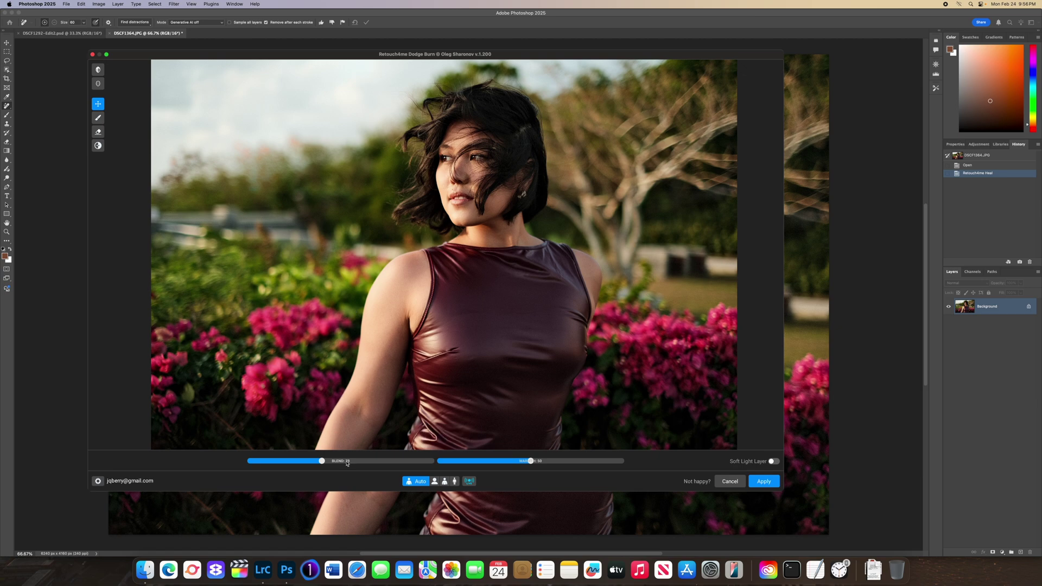
- Raise the Dodge Burn blend to 120, recheck the mask and original, then apply it
left_click_drag(321, 461, 358, 461)
left_click(98, 85)
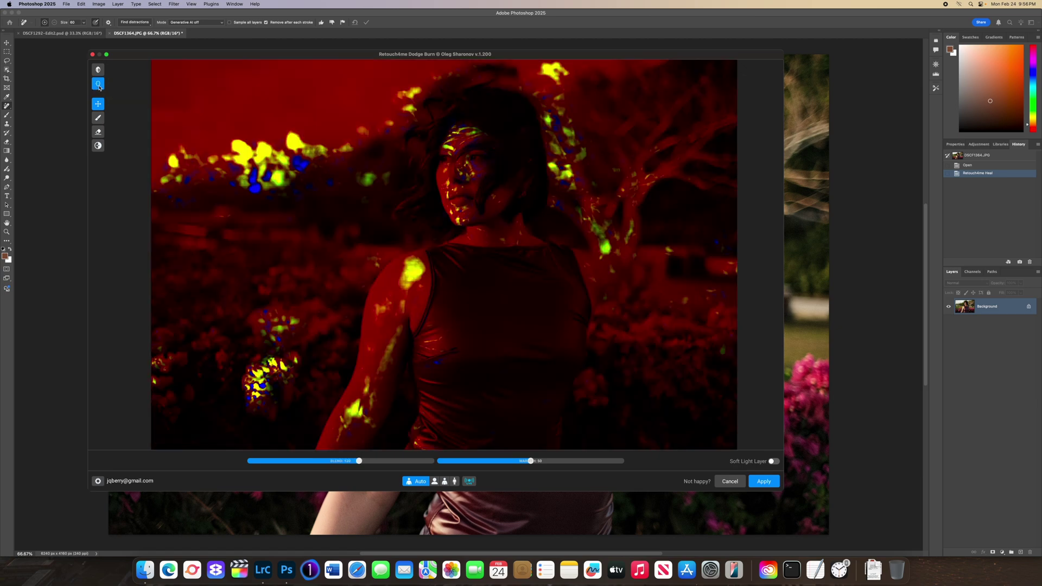
left_click(99, 83)
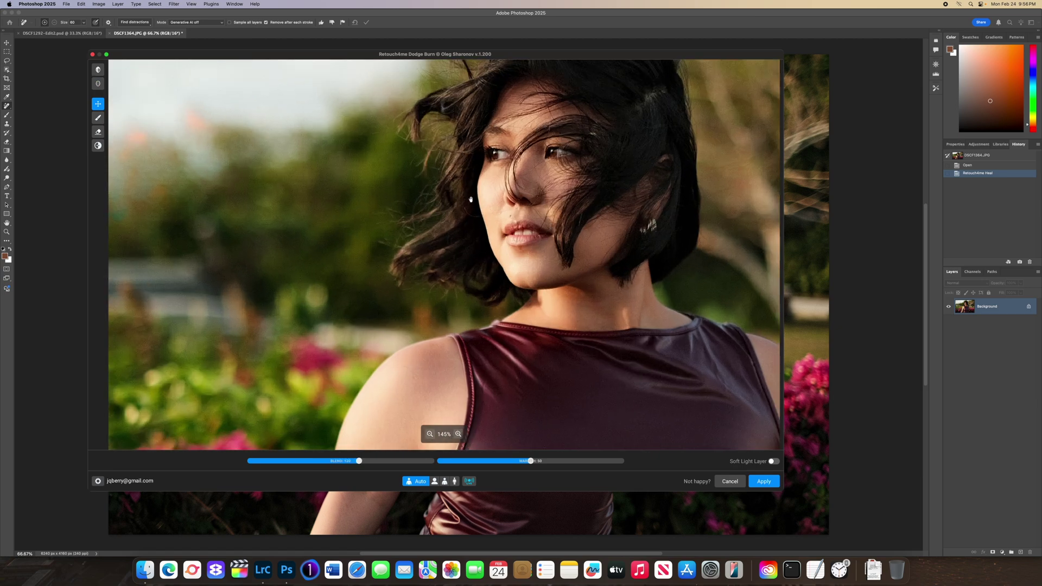
left_click(99, 70)
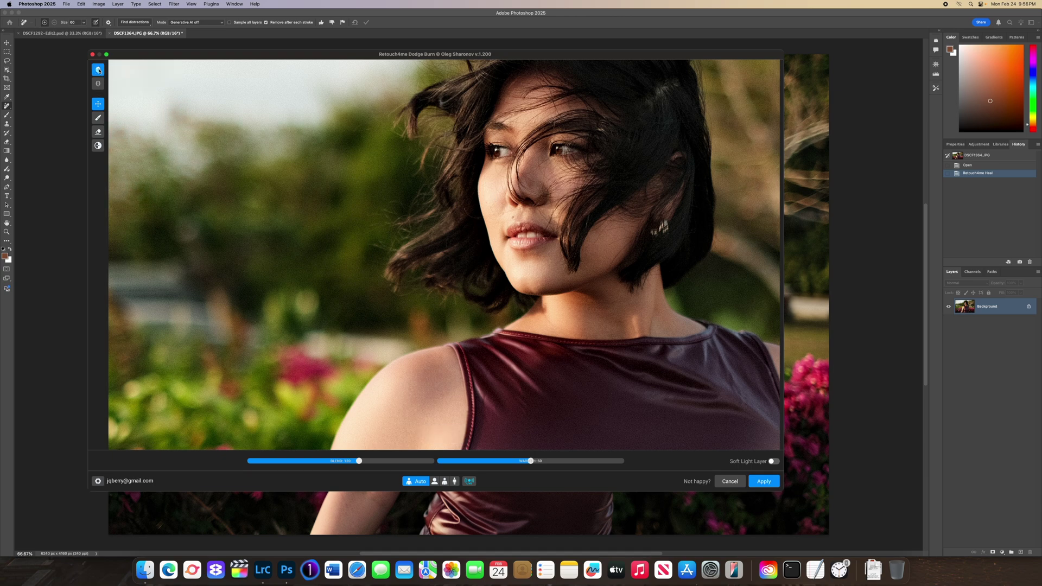
left_click(98, 70)
left_click(98, 70)
left_click(763, 481)
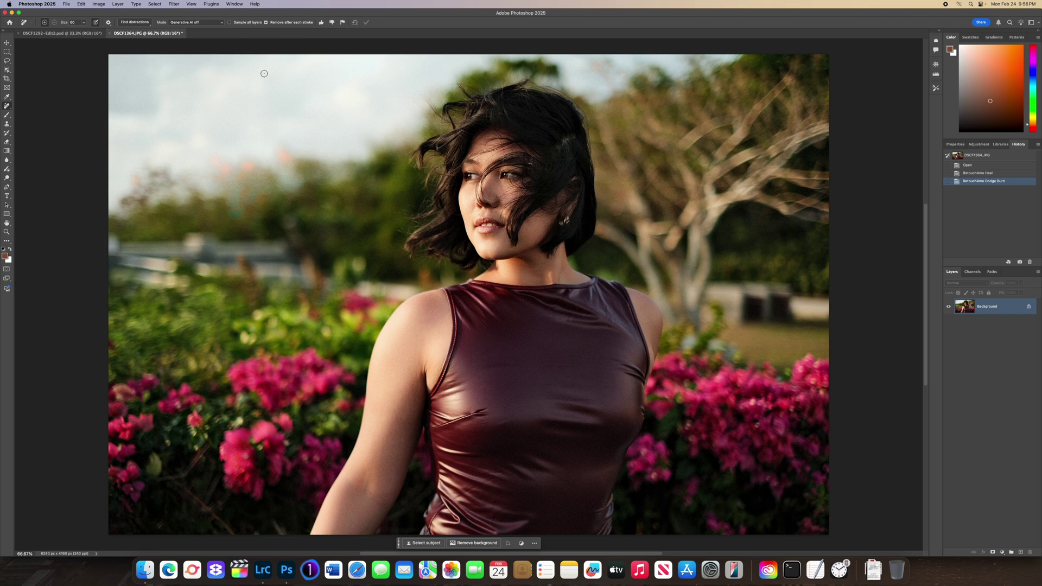
left_click(174, 4)
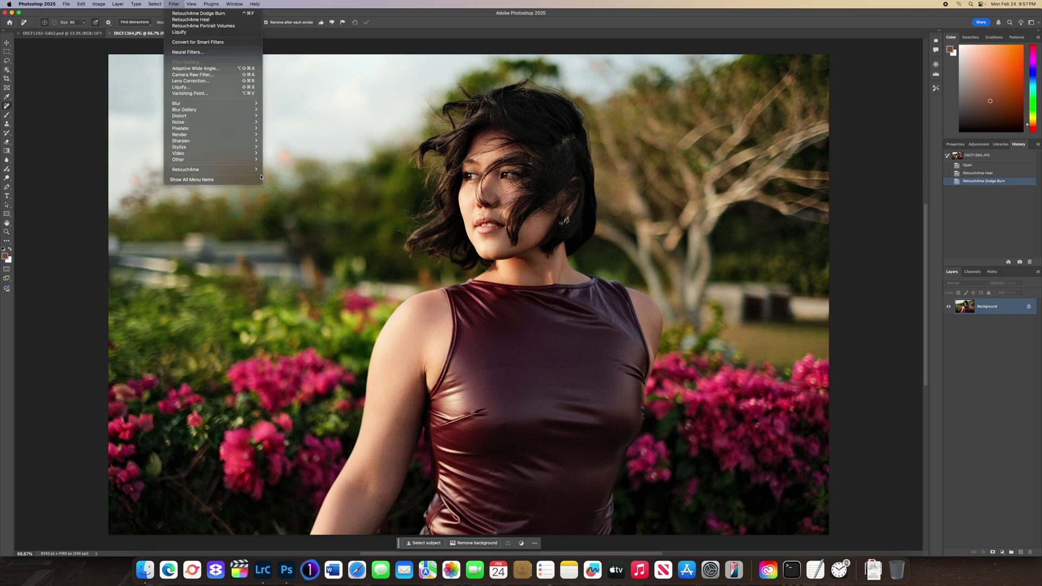
- In Liquify, push the torso outline with a size-900 brush and commit the reshape
mouse_move(238, 169)
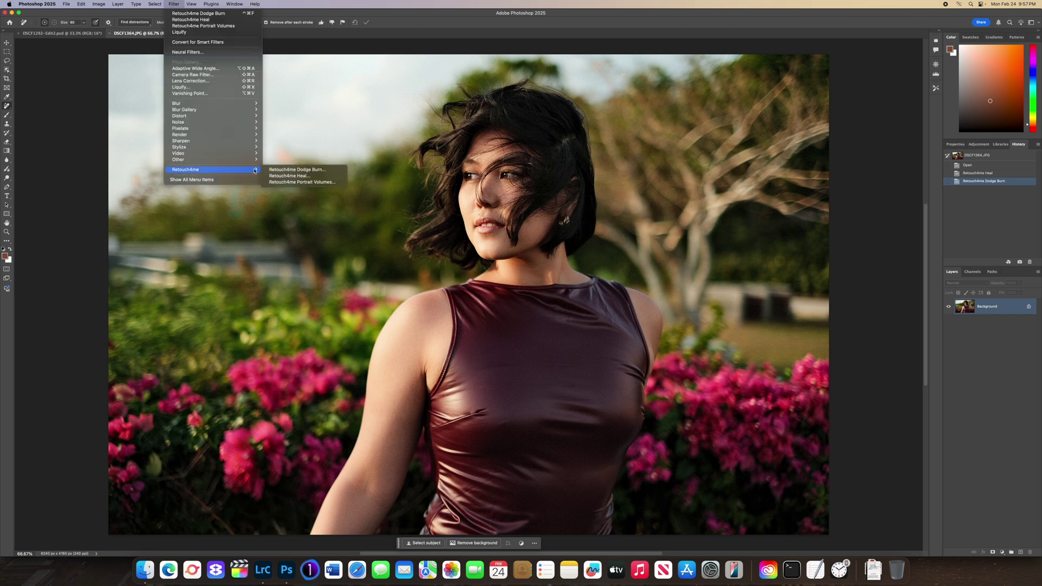
left_click(454, 30)
key("ctrl+super+f")
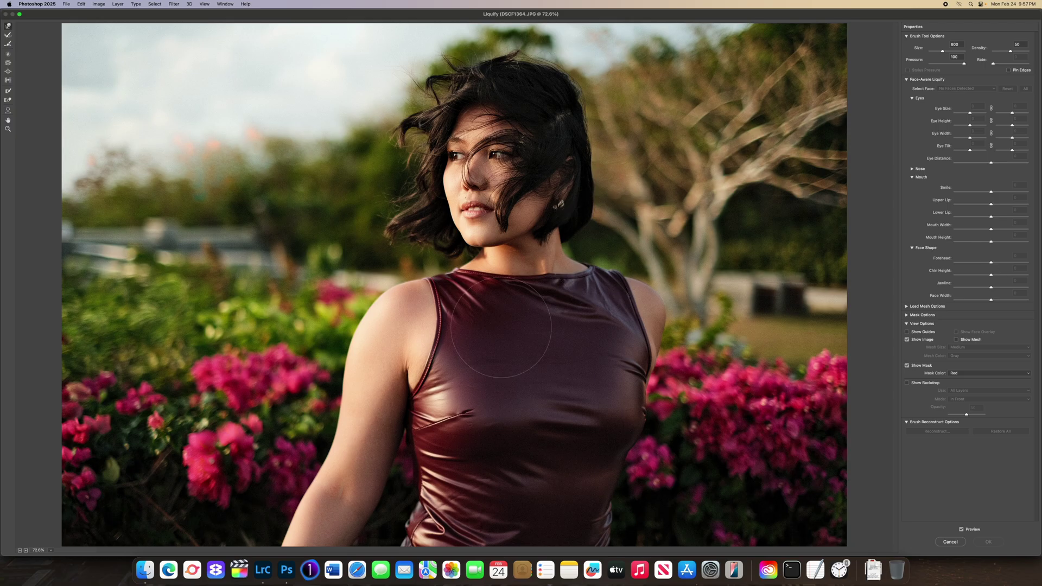
key("bracketright")
left_click_drag(352, 351, 380, 361)
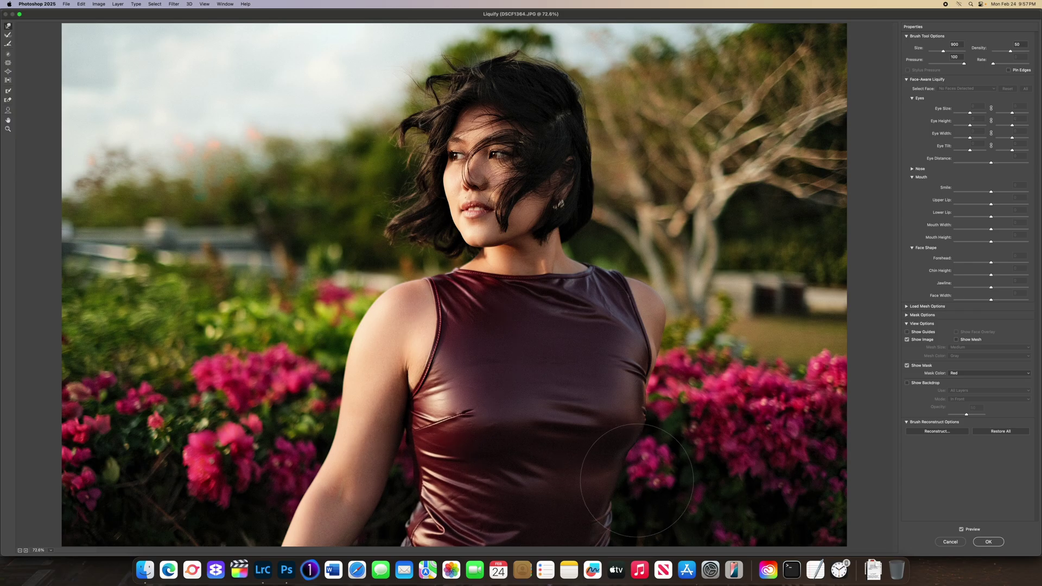
key("bracketleft")
key("bracketleft")
key("bracketleft")
key("bracketleft")
left_click(1000, 546)
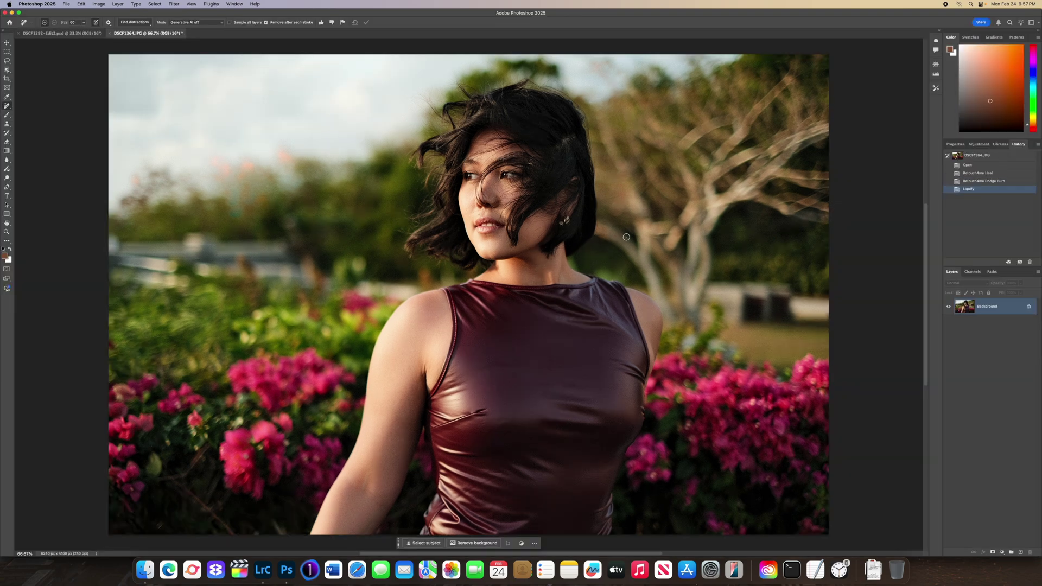
left_click(173, 4)
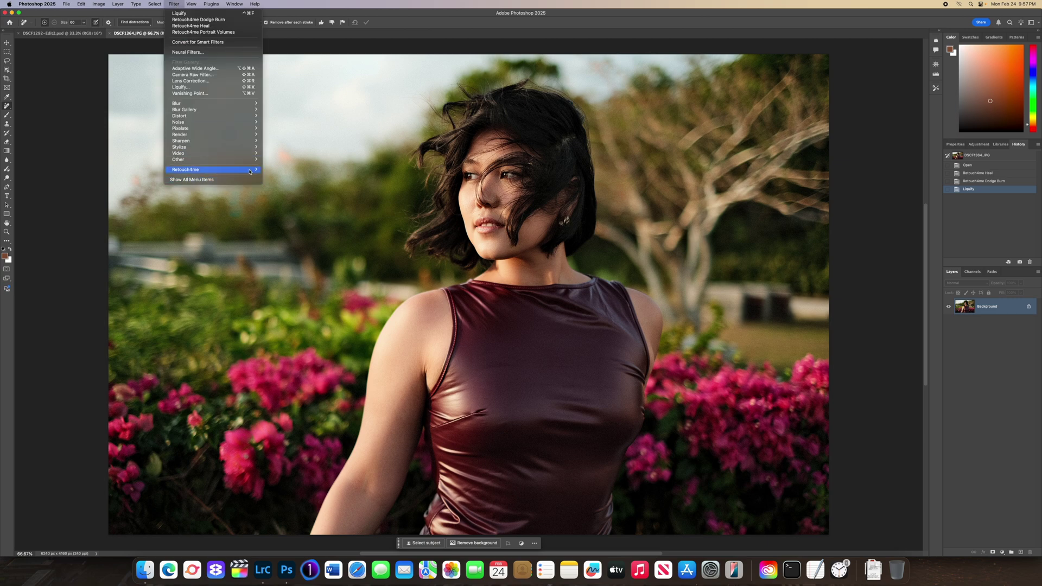
- Run Retouch4me Portrait Volumes and compare its preview with the original and its mask
mouse_move(217, 169)
left_click(308, 182)
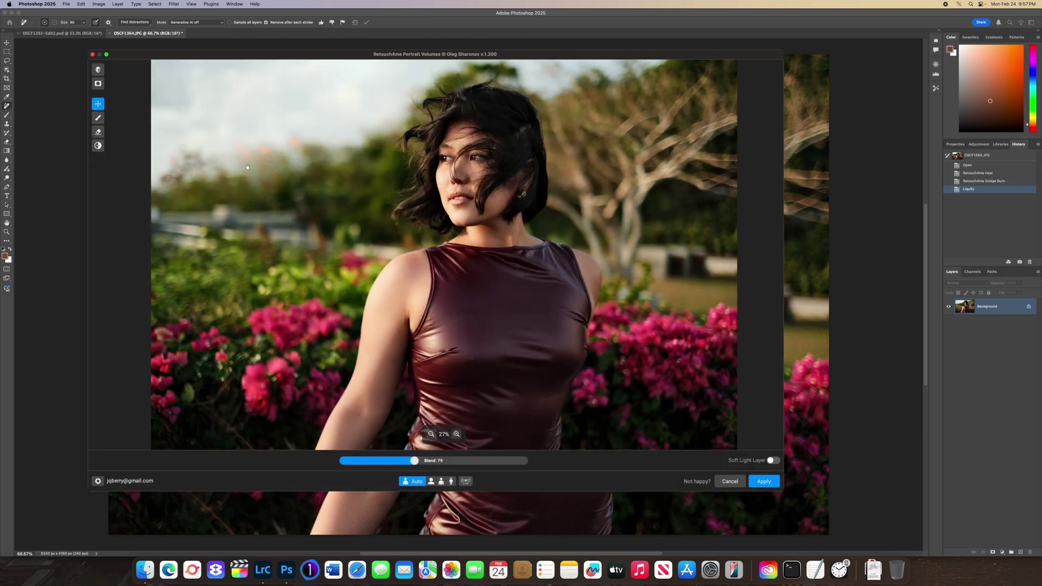
left_click(99, 71)
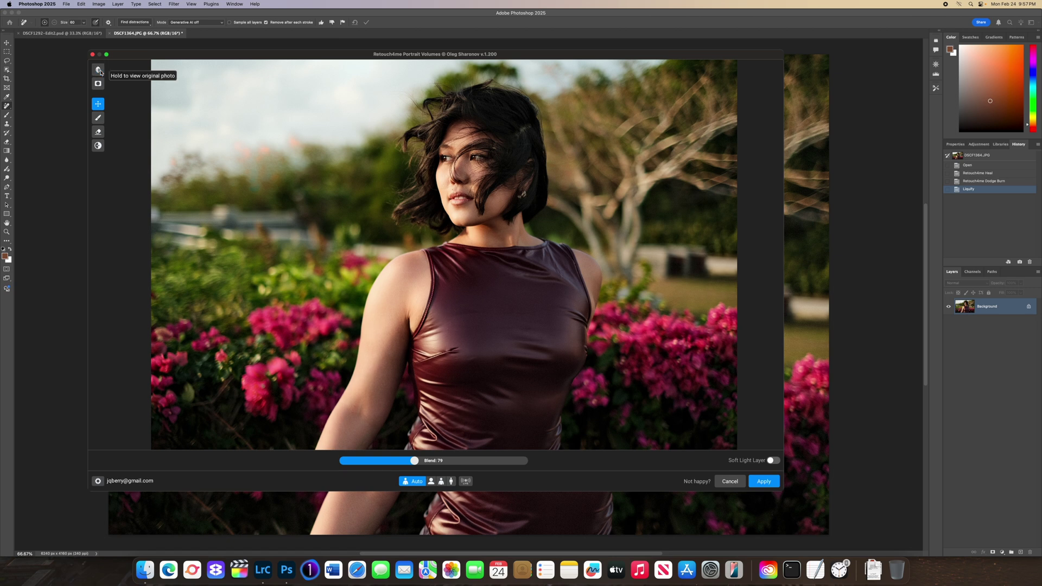
left_click(100, 72)
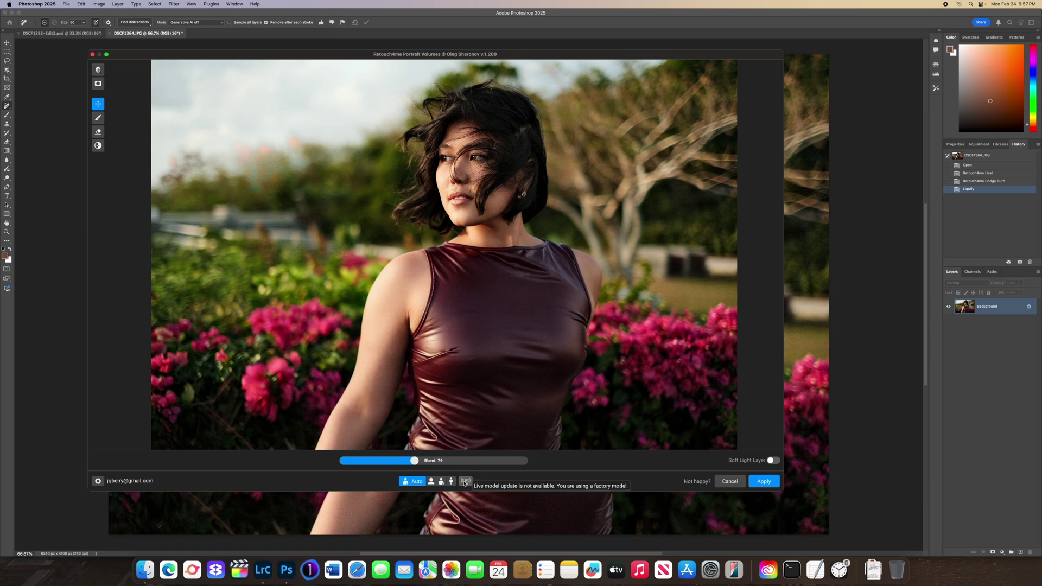
left_click(99, 83)
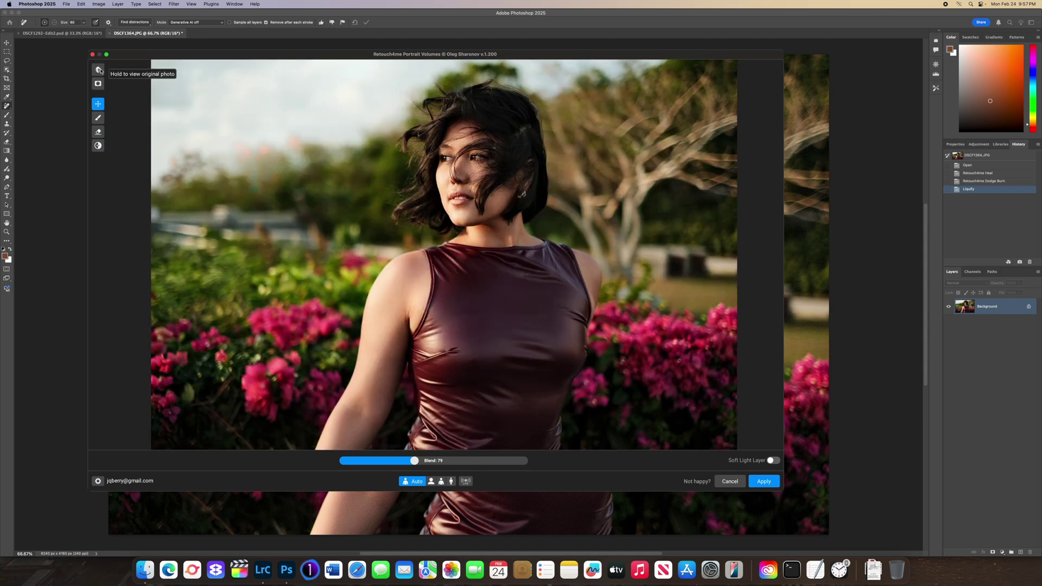
left_click(99, 69)
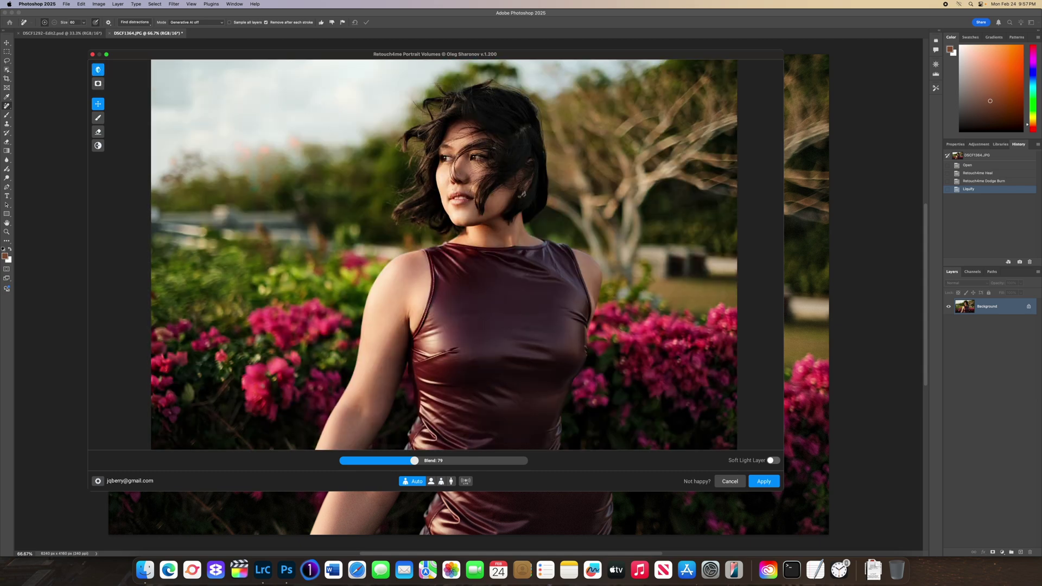
left_click(98, 69)
- Zoom into the face, compare the result with the original again, and apply Portrait Volumes
scroll(408, 177, "up", 5)
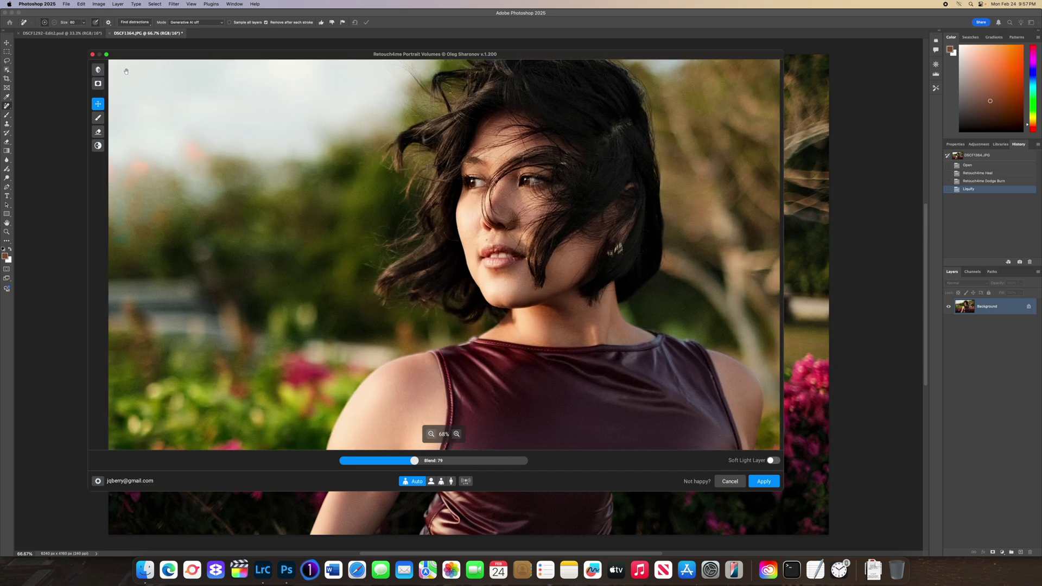
left_click(98, 70)
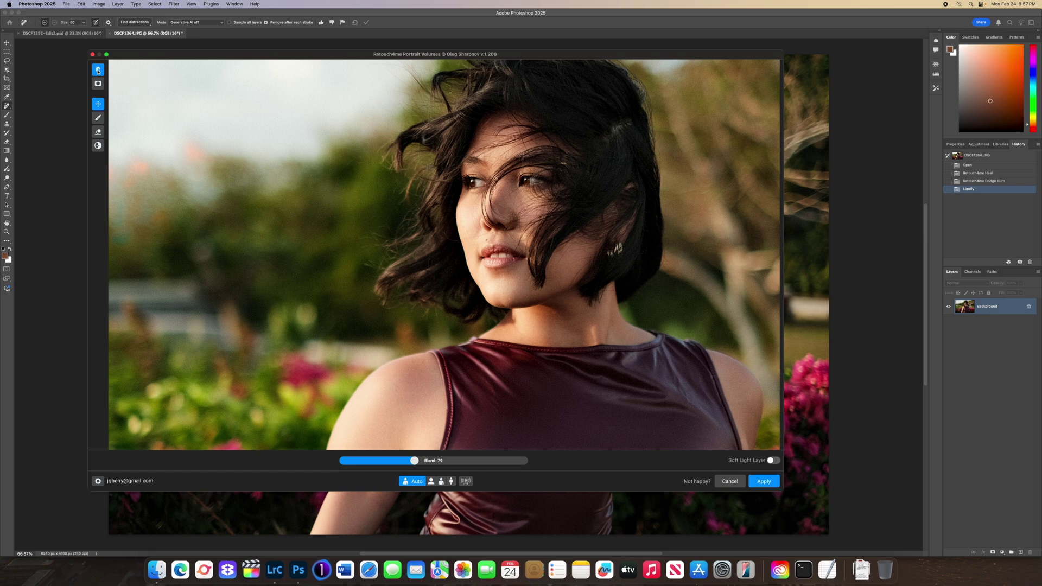
left_click(98, 70)
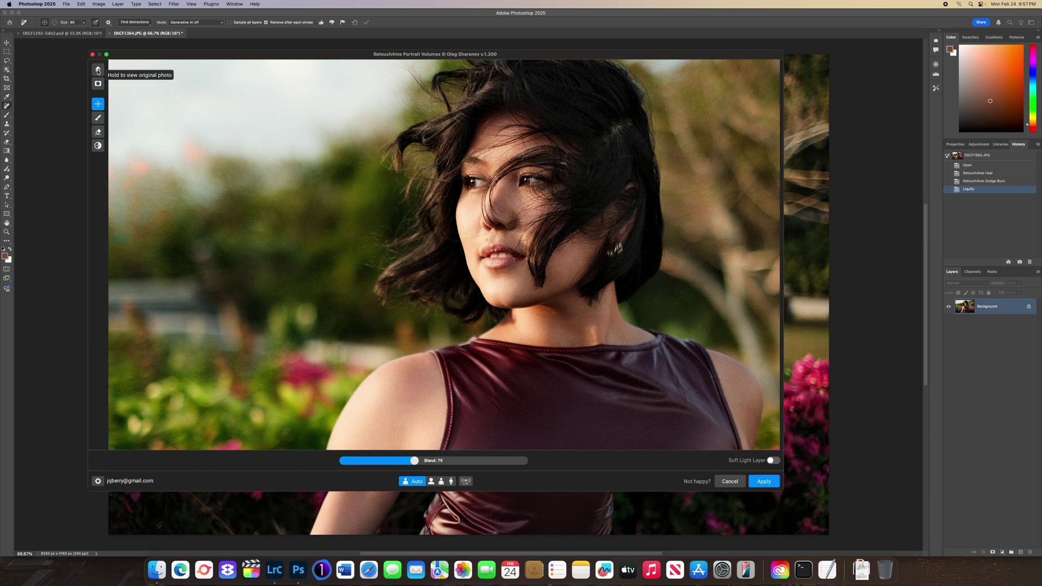
left_click(97, 70)
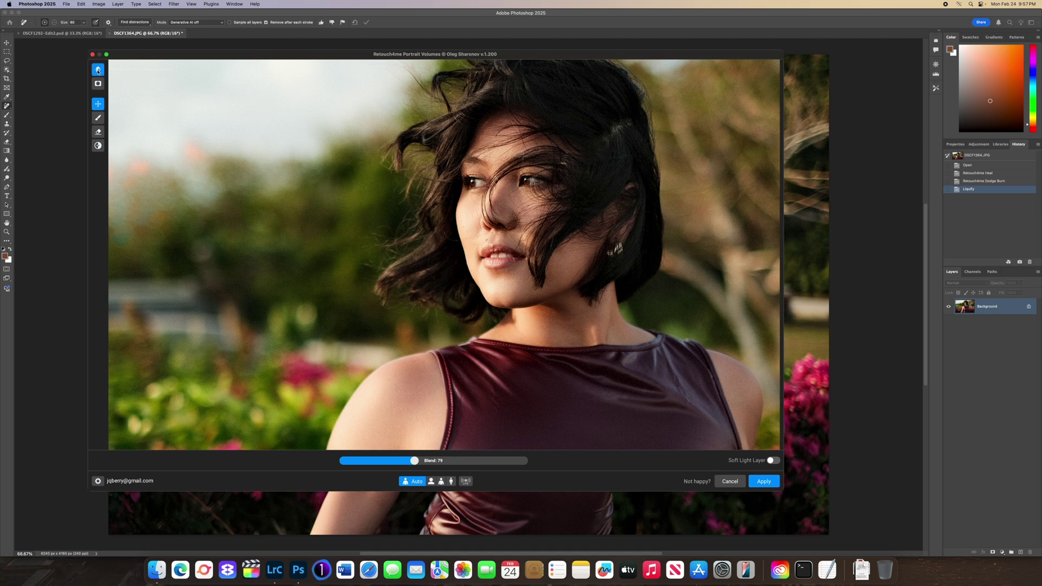
left_click(98, 70)
left_click(763, 481)
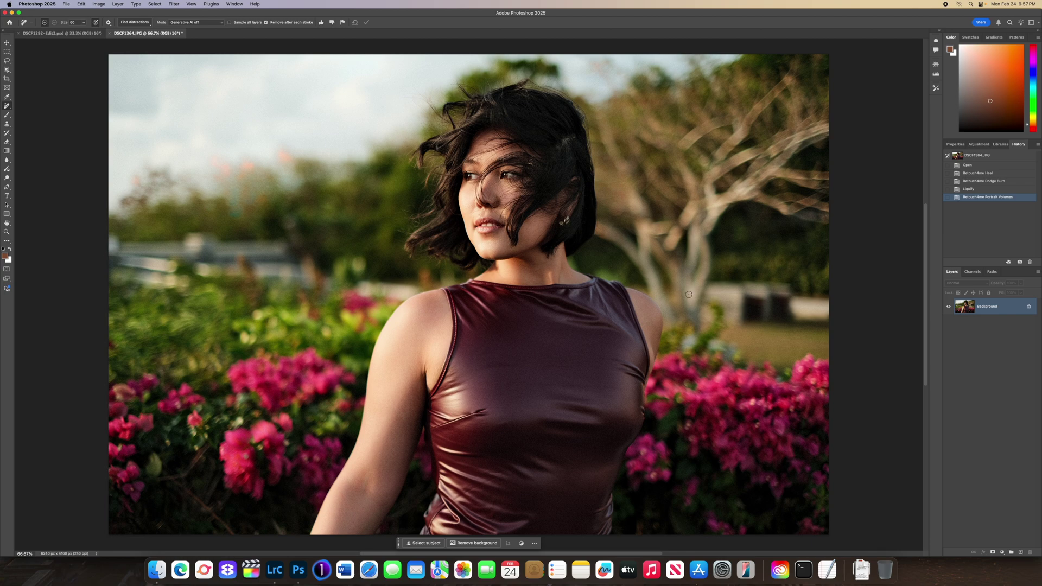
- Save the retouched portrait in Photoshop format as DSCF1364-Edit.psd
key("super+shift+s")
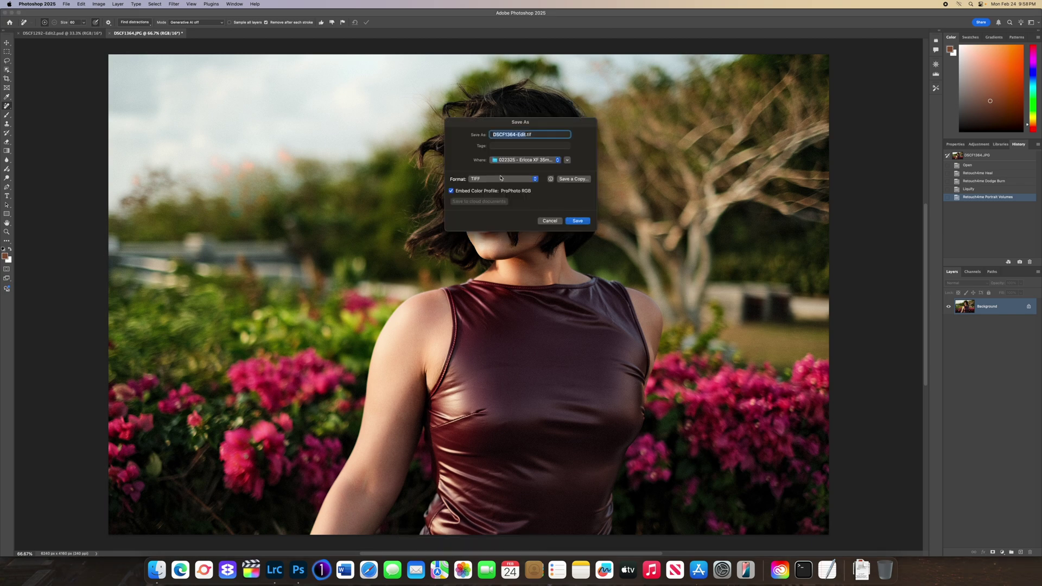
left_click(500, 178)
left_click(491, 112)
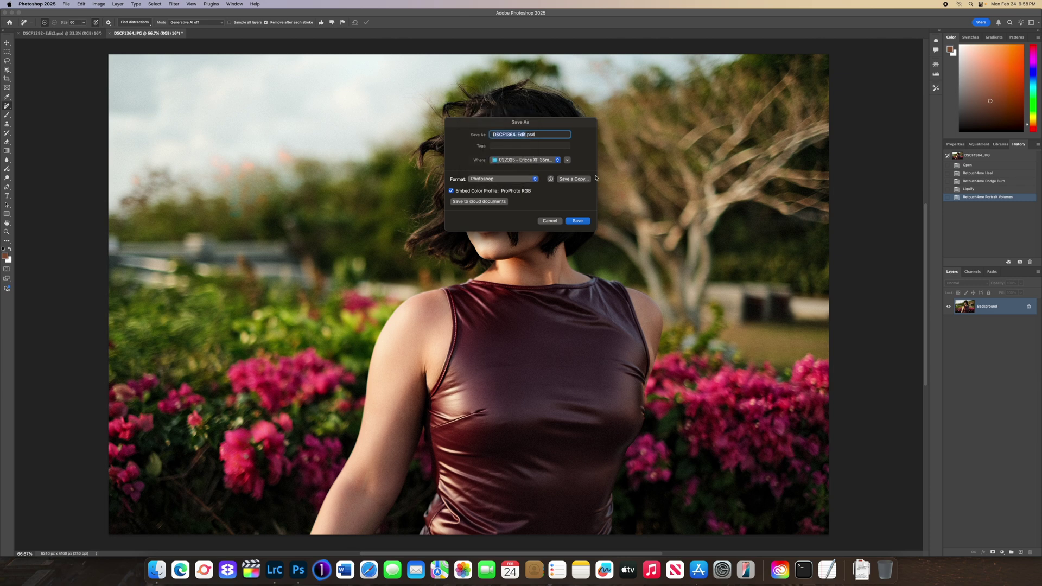
left_click(586, 219)
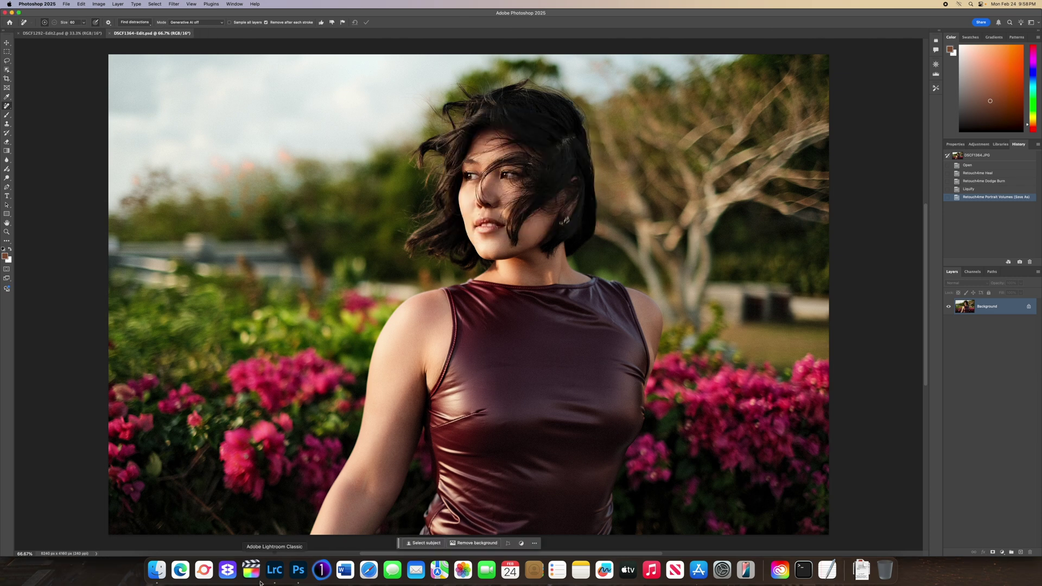
- In Lightroom Classic, flip between DSCF1364-Edit.psd and the original DSCF1364.JPG to compare them
left_click(281, 575)
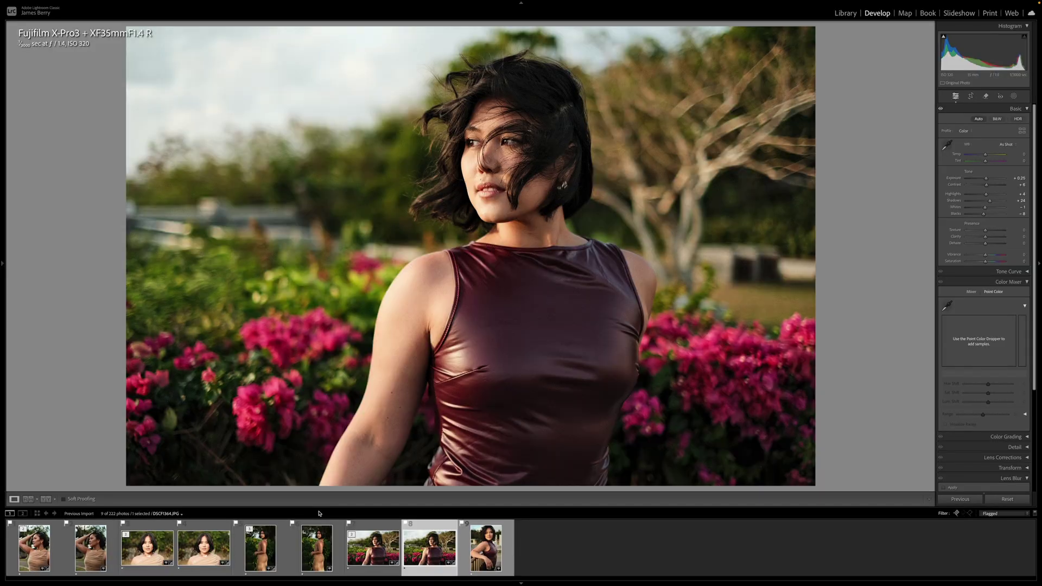
key("Left")
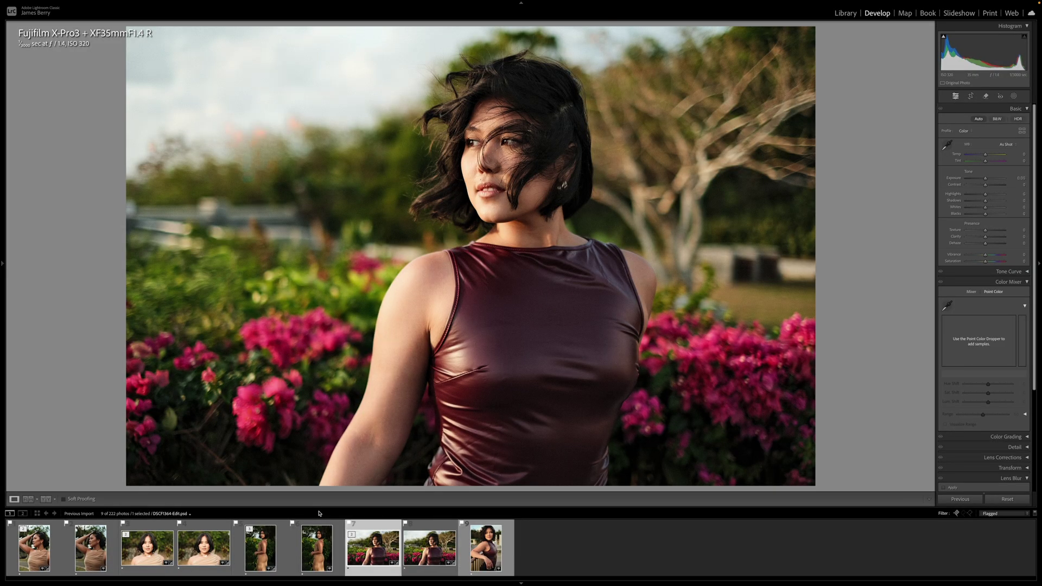
key("Right")
key("Left")
key("Right")
key("Left")
left_click(486, 547)
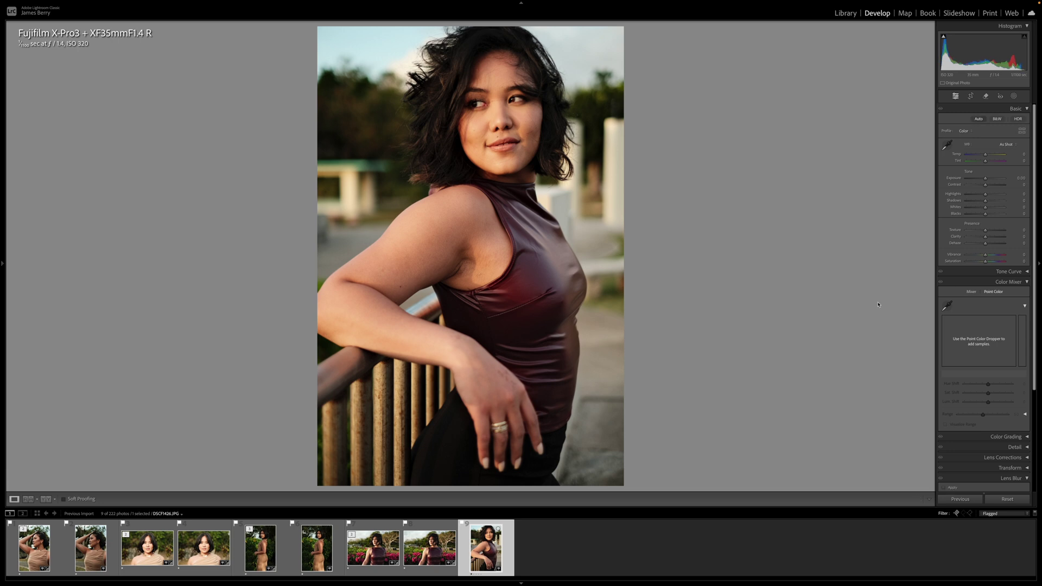
- Apply Auto tone to DSCF1426.JPG, then set Shadows to +15 and Vibrance to 0
left_click(979, 119)
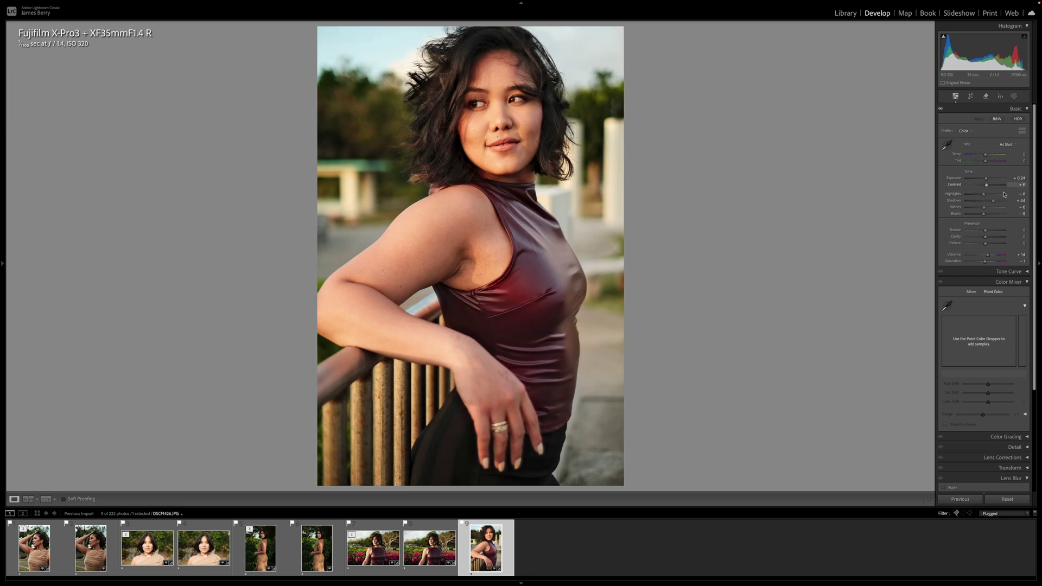
left_click_drag(995, 202, 990, 202)
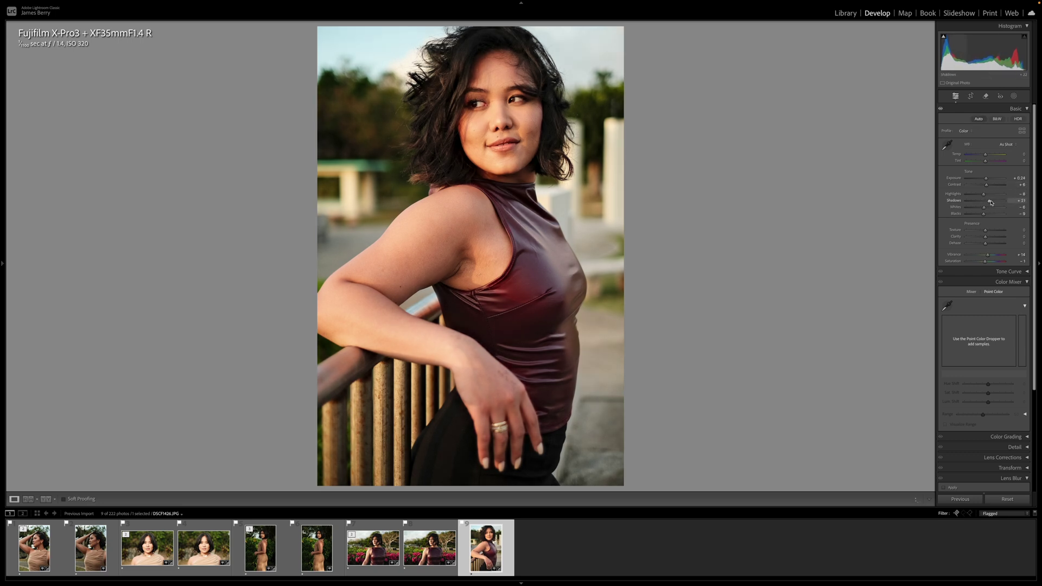
left_click(1018, 254)
type("0")
key("Tab")
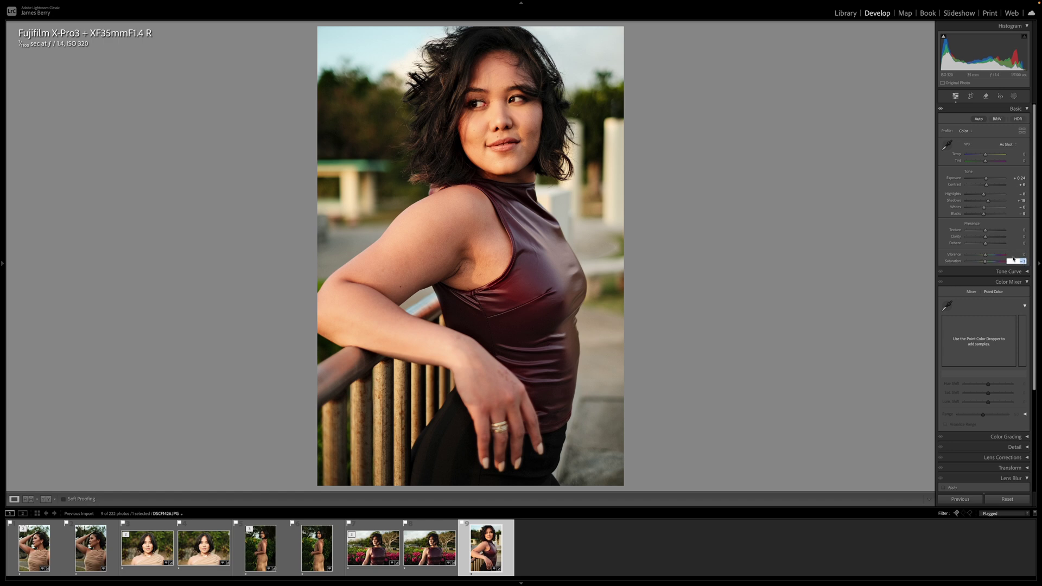
- Edit a copy of the photo with Lightroom adjustments in Photoshop 2025
right_click(490, 545)
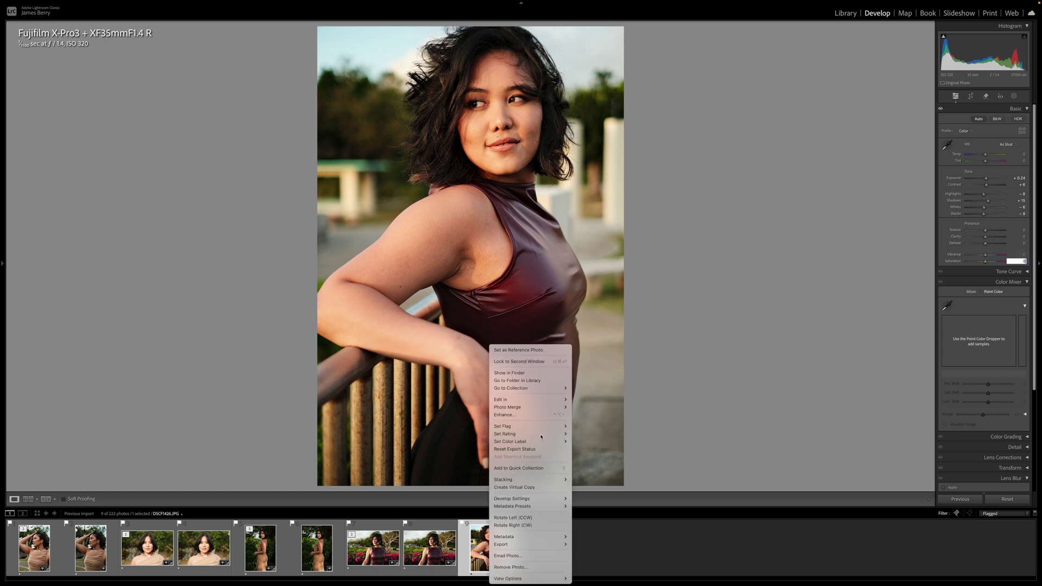
mouse_move(543, 399)
left_click(599, 401)
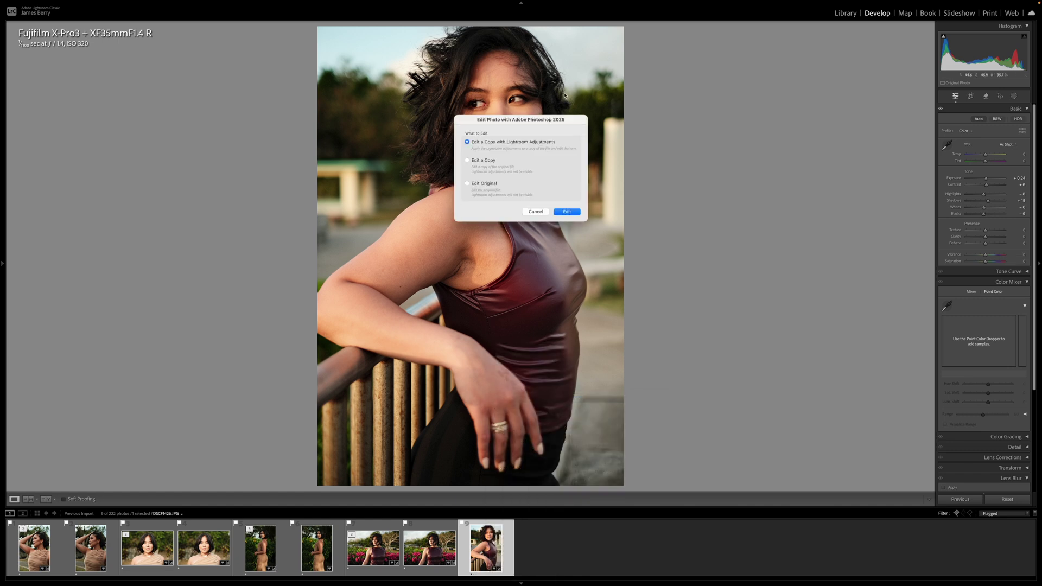
left_click(567, 211)
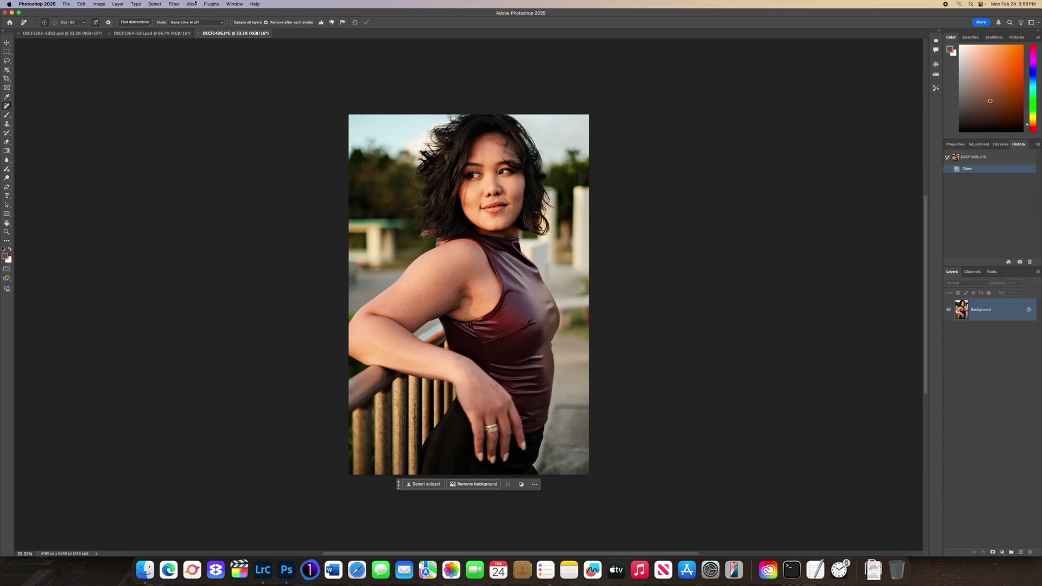
- Run Retouch4me Heal on the railing portrait, reviewing detected blemishes, the original, and the healed-spot mask
left_click(173, 3)
mouse_move(217, 170)
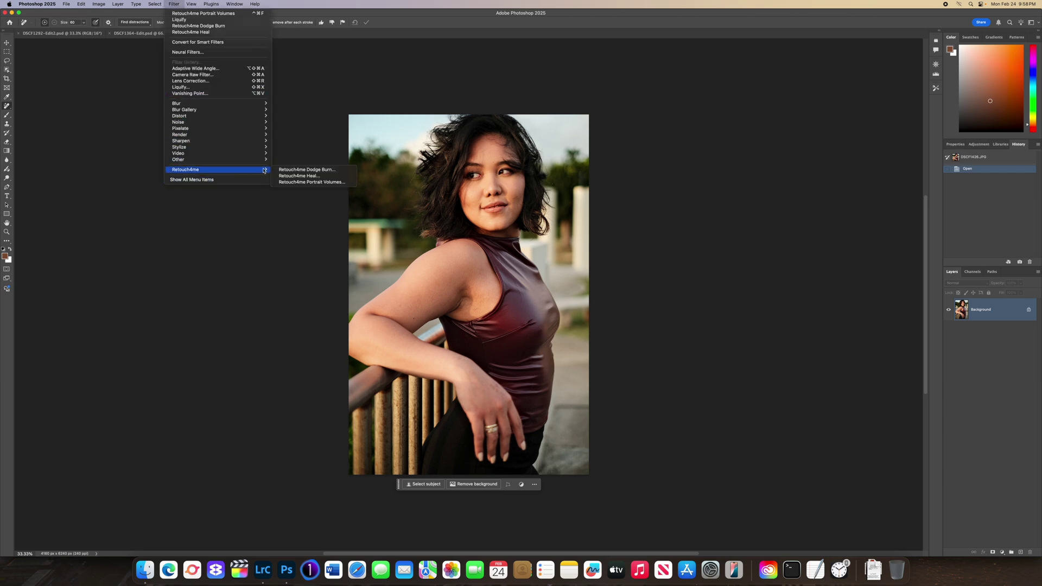
left_click(295, 176)
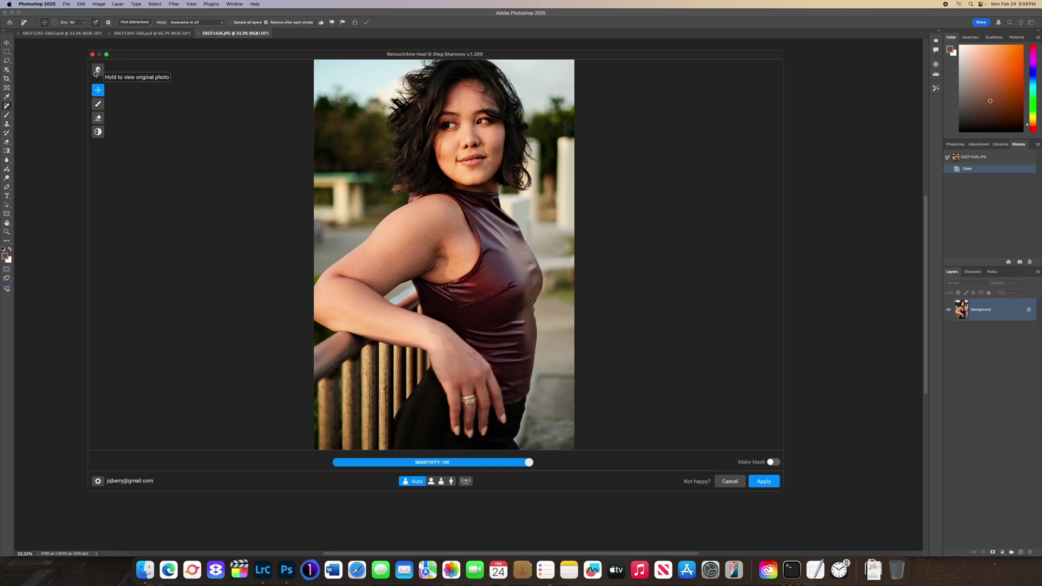
left_click_drag(526, 466, 572, 464)
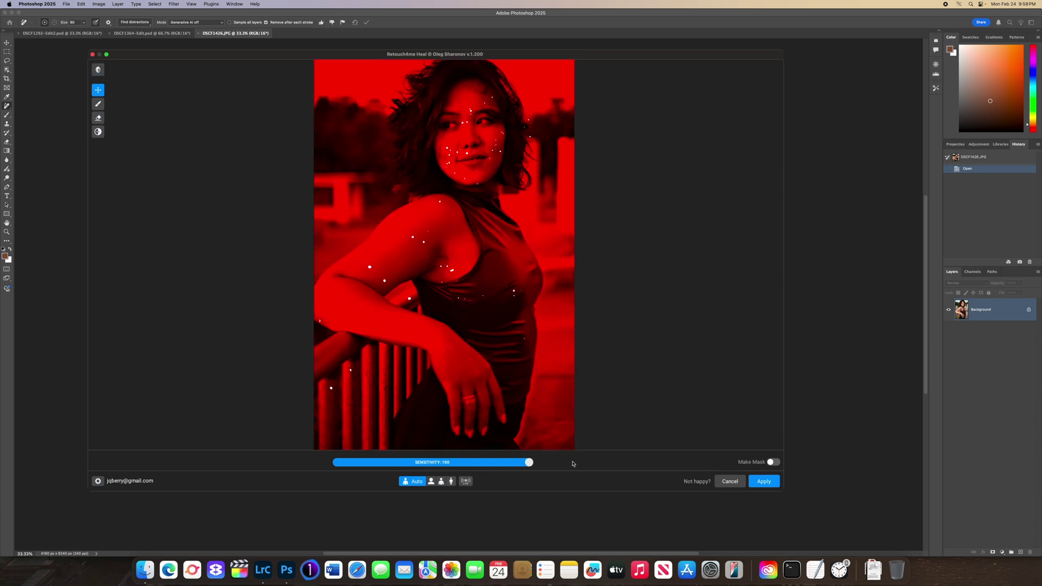
scroll(492, 301, "up", 5)
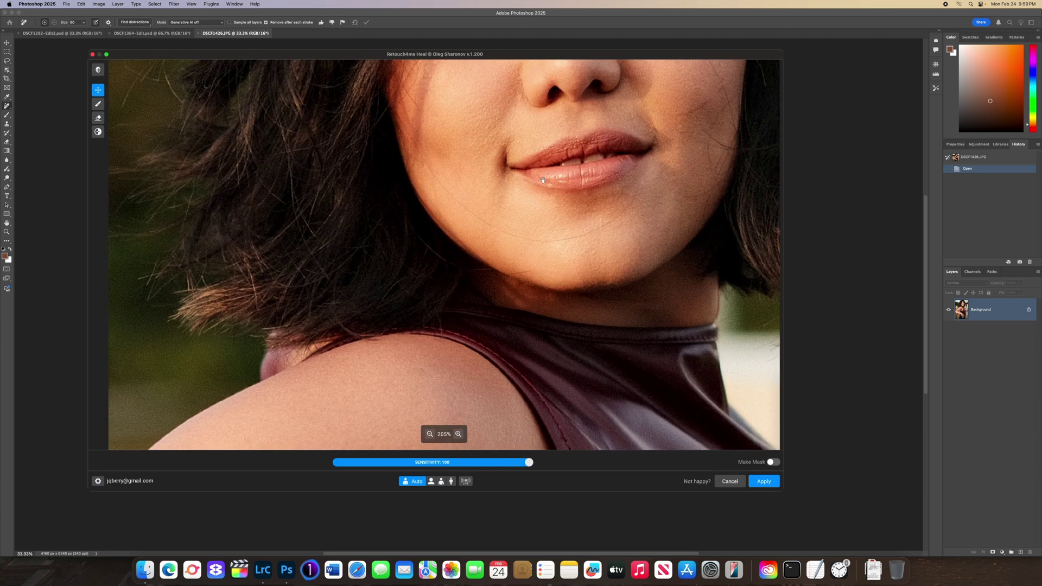
scroll(493, 302, "down", 2)
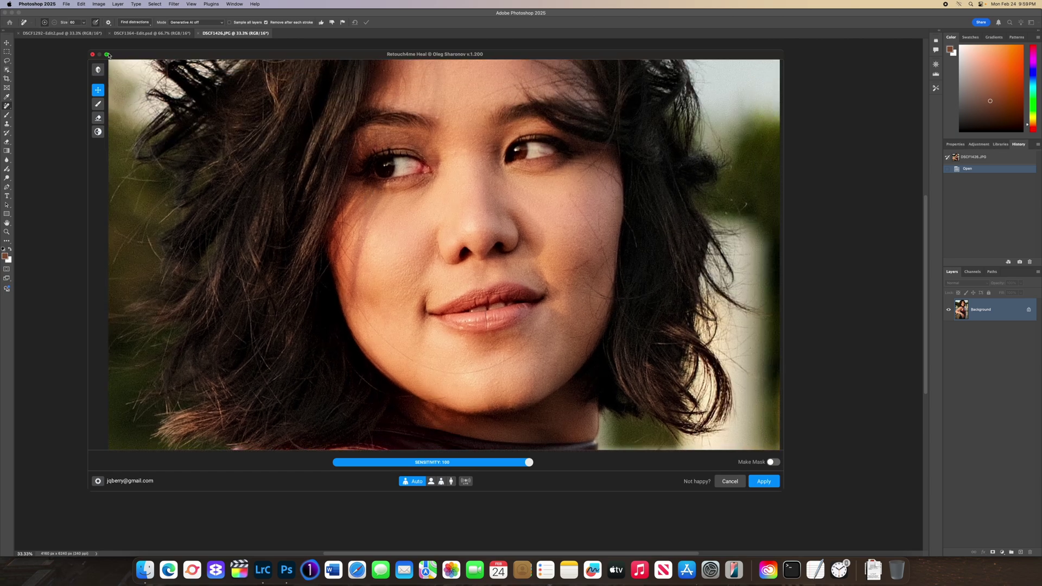
left_click(104, 71)
left_click(98, 118)
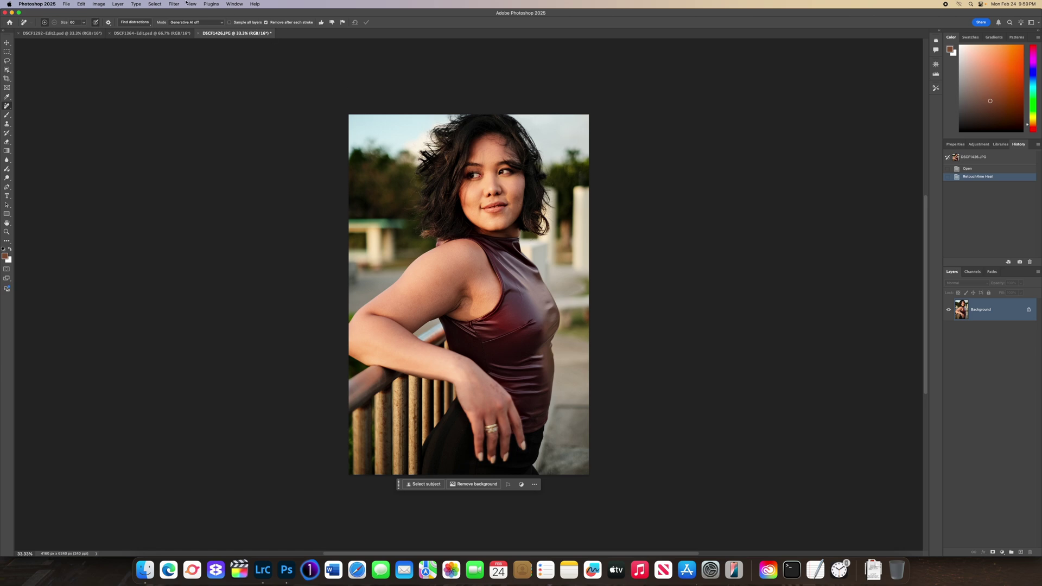
left_click(174, 4)
- Launch Retouch4me Dodge Burn and compare its result with the original photo
mouse_move(217, 170)
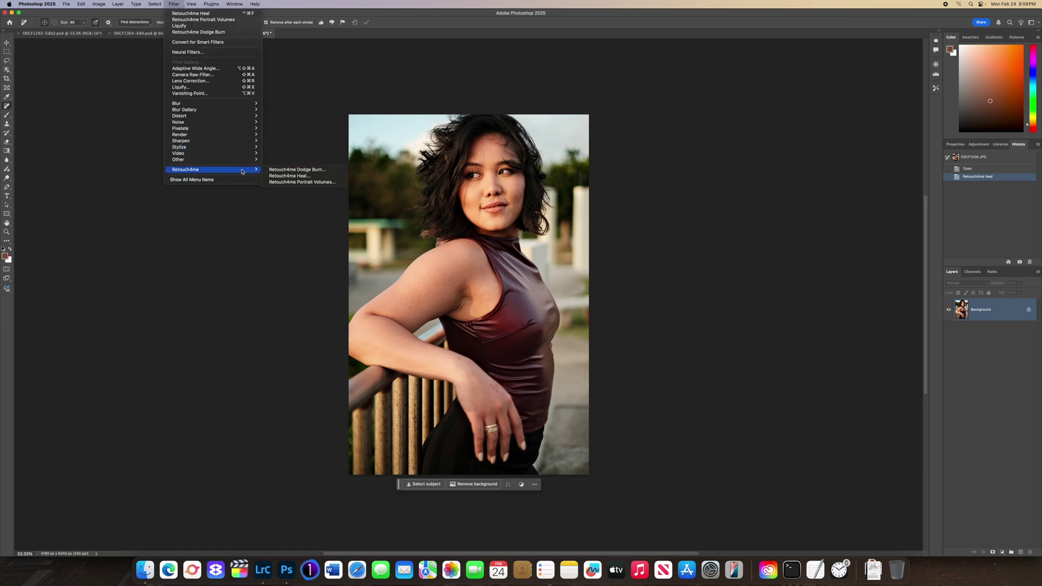
left_click(304, 170)
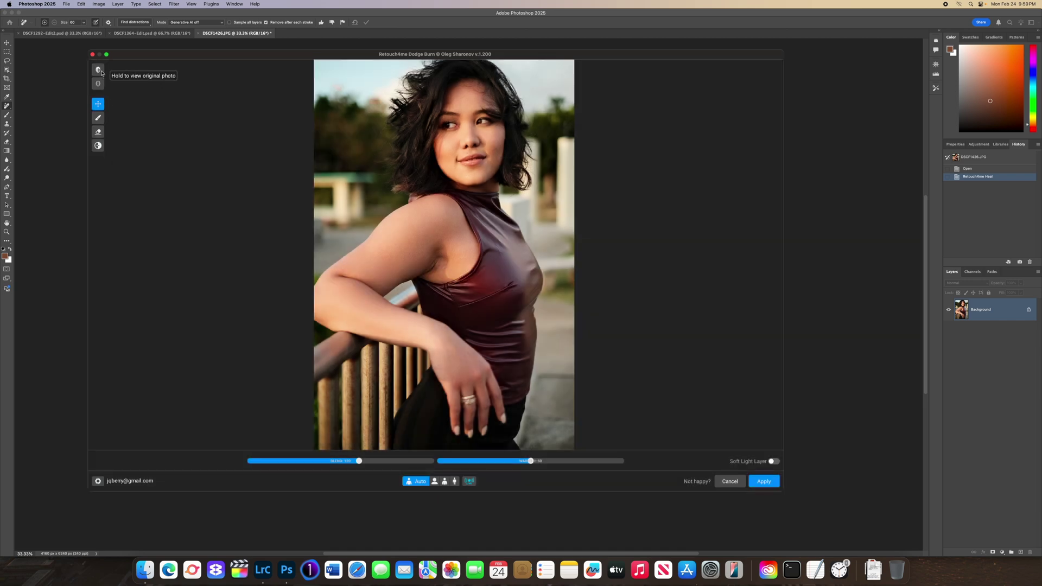
left_click(99, 71)
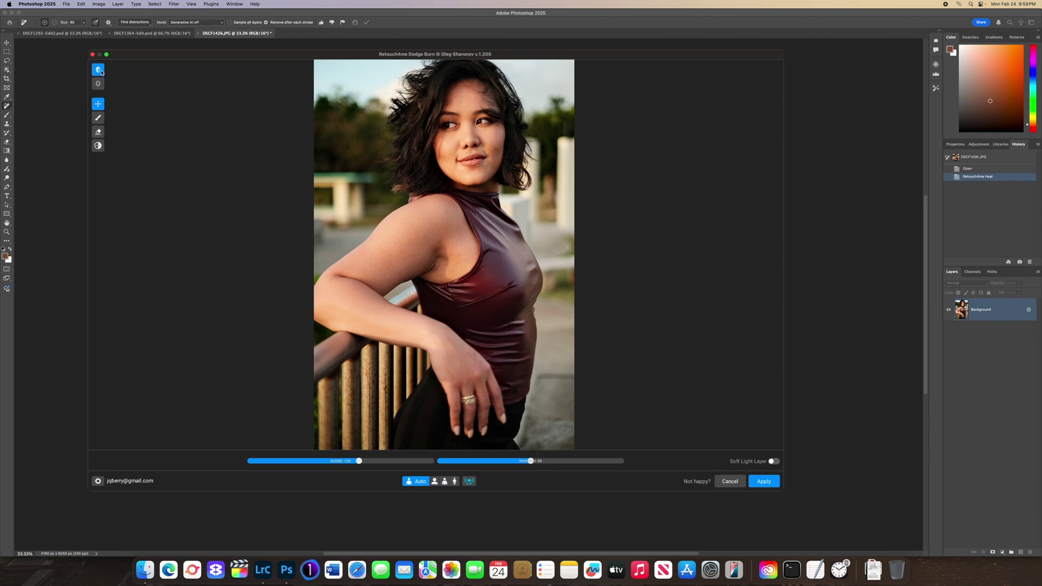
scroll(442, 162, "up", 3)
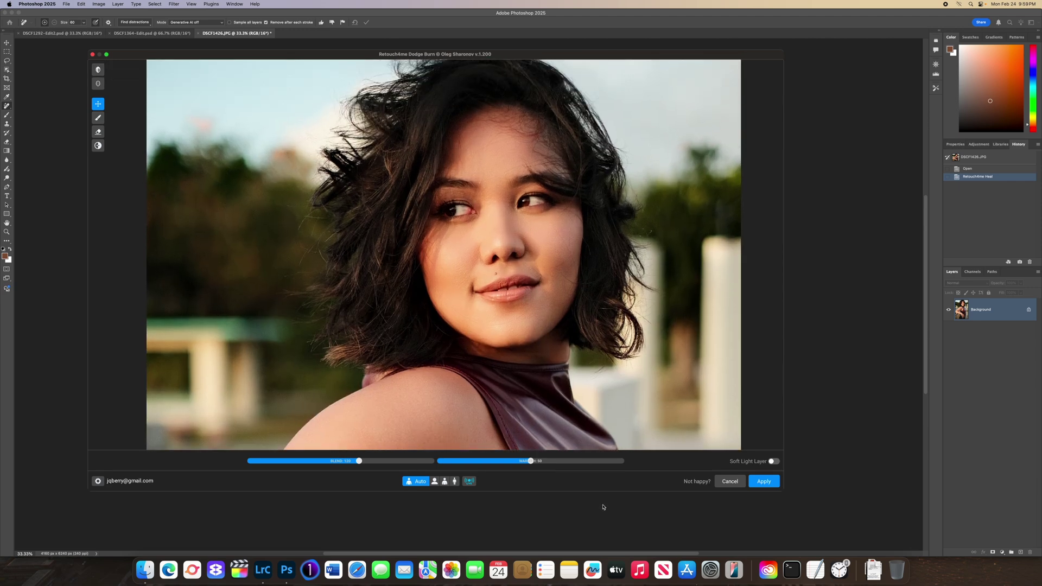
left_click(97, 68)
left_click(96, 69)
left_click(96, 68)
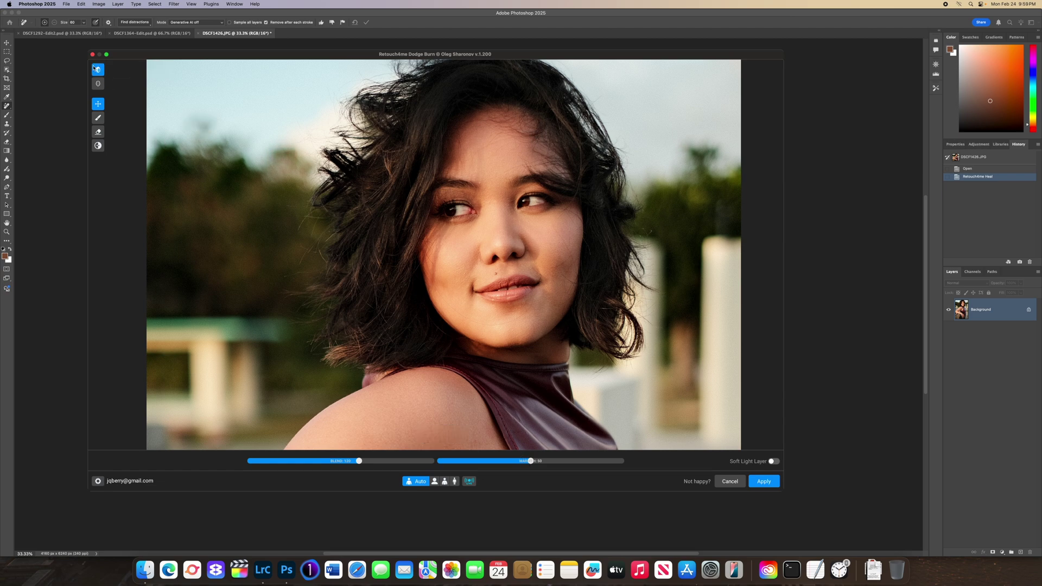
left_click(96, 69)
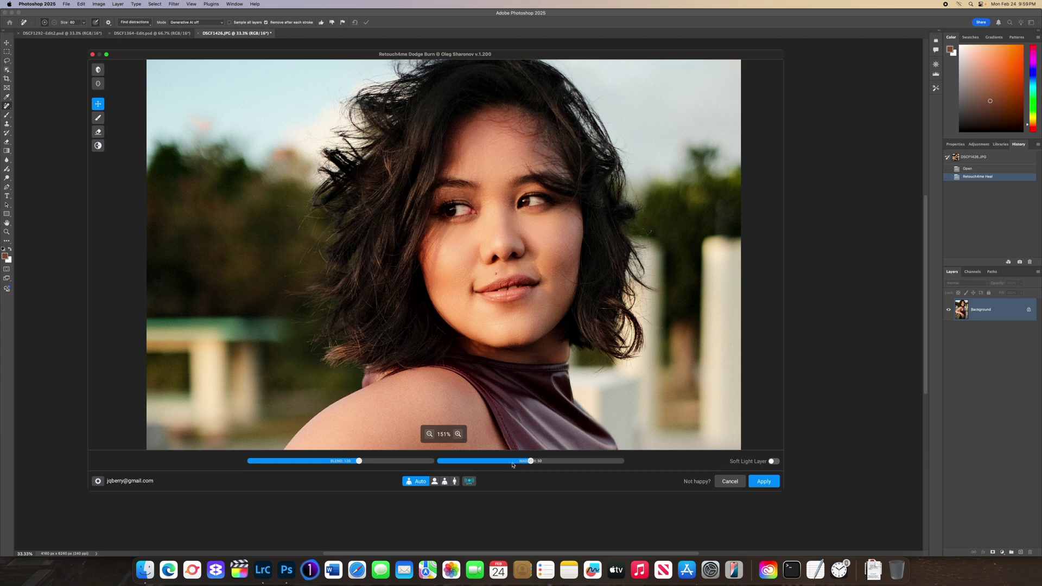
- Lower Warmth to 14, reduce the blend slightly, and apply Dodge Burn
left_click_drag(530, 461, 470, 459)
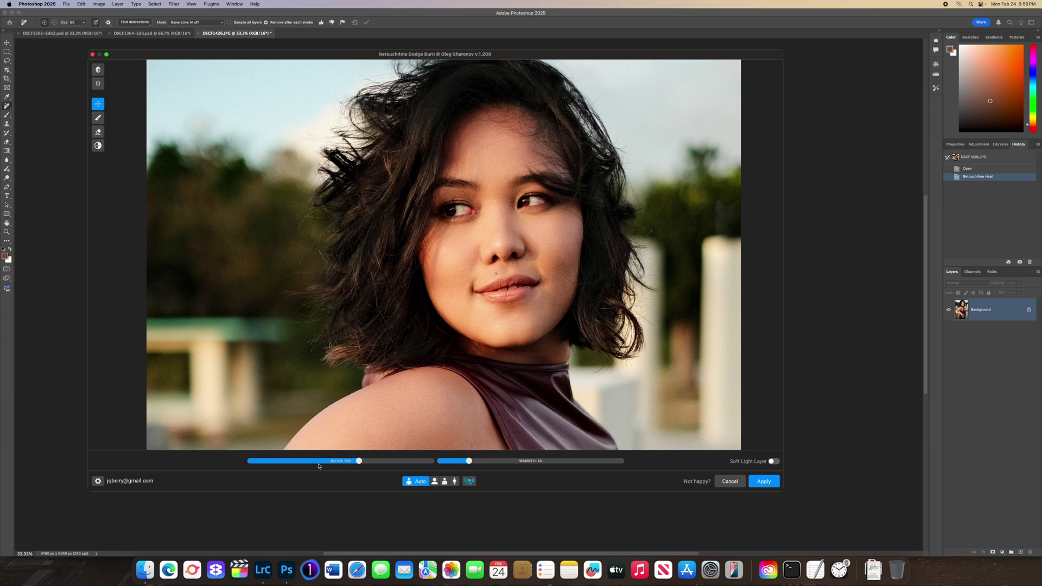
left_click_drag(358, 463, 342, 462)
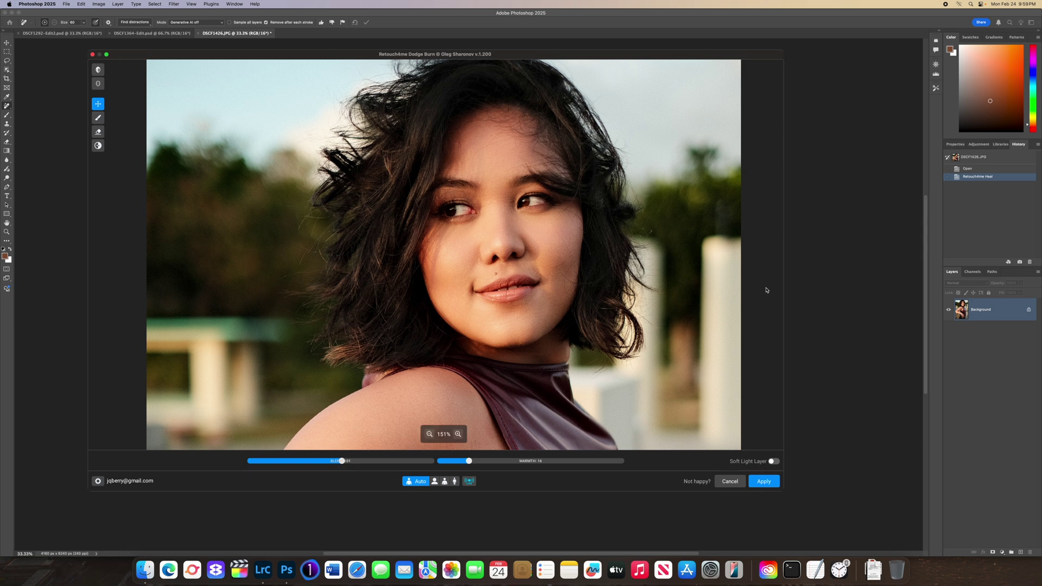
left_click(764, 481)
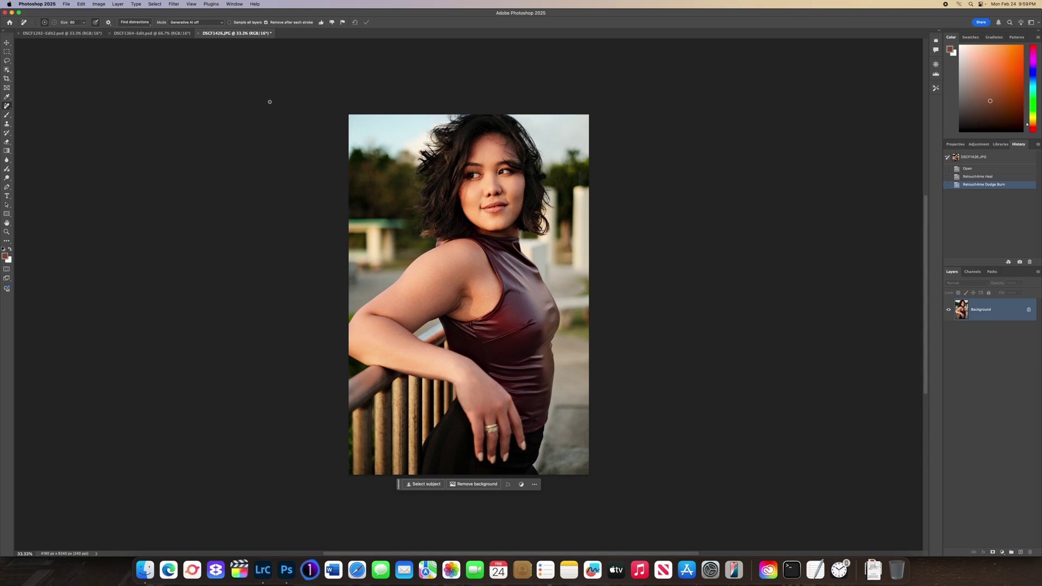
- In Liquify, push in the waist with a 1100 brush and set Face Width to -10
key("ctrl+super+f")
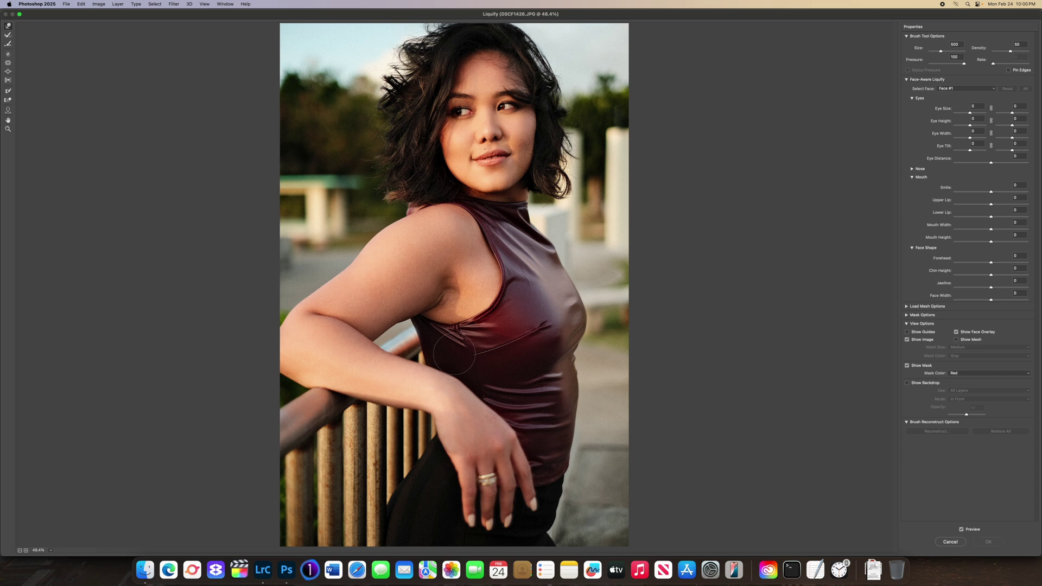
key("bracketright")
key("bracketright")
key("bracketright")
key("bracketright")
key("bracketright")
key("bracketright")
left_click_drag(387, 233, 383, 229)
key("bracketleft")
key("bracketleft")
left_click_drag(993, 300, 987, 288)
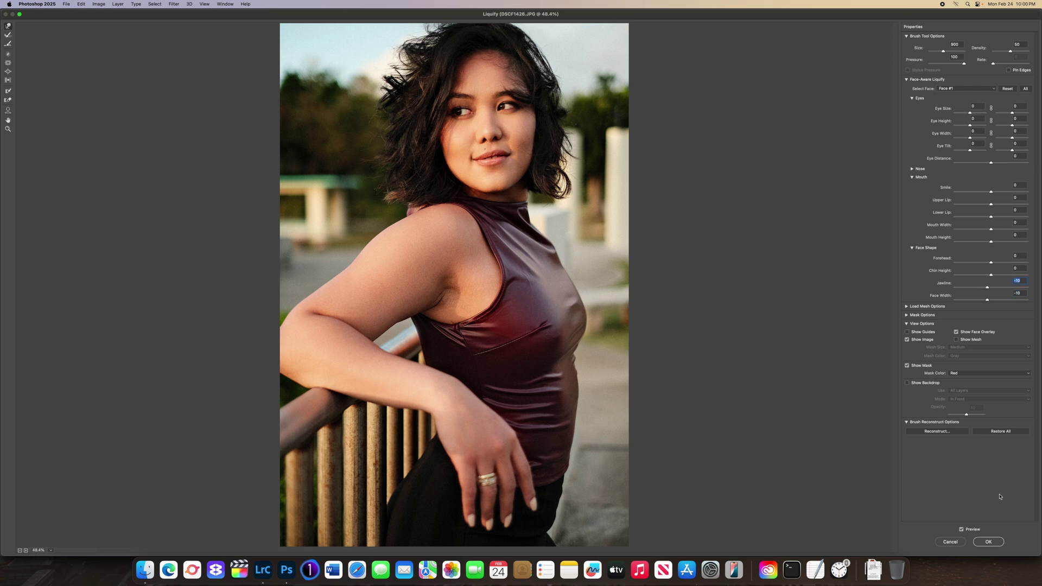
left_click(988, 541)
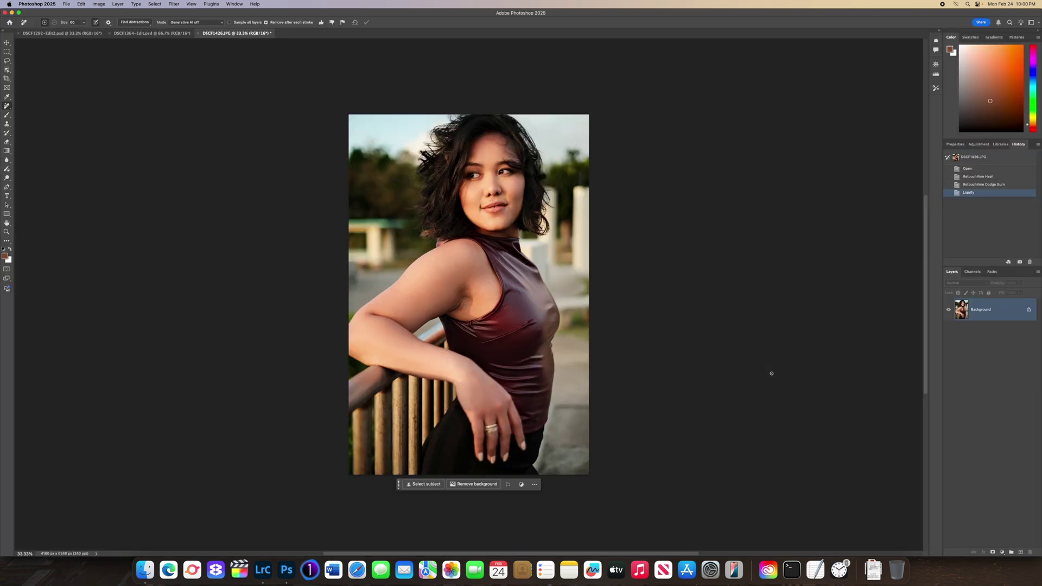
- Launch Retouch4me Portrait Volumes and check the original and the false-colour volume map
left_click(173, 3)
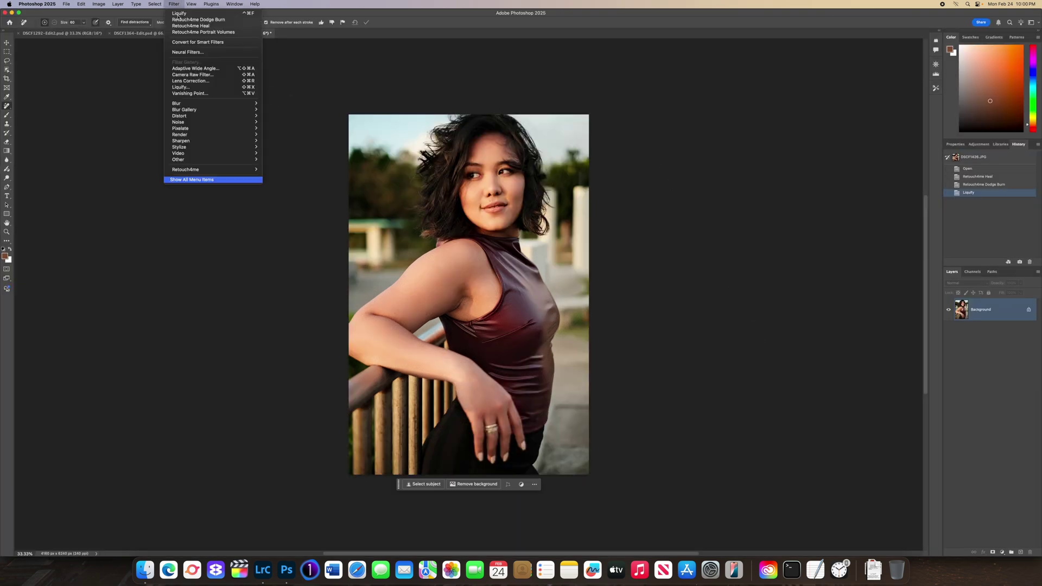
mouse_move(234, 169)
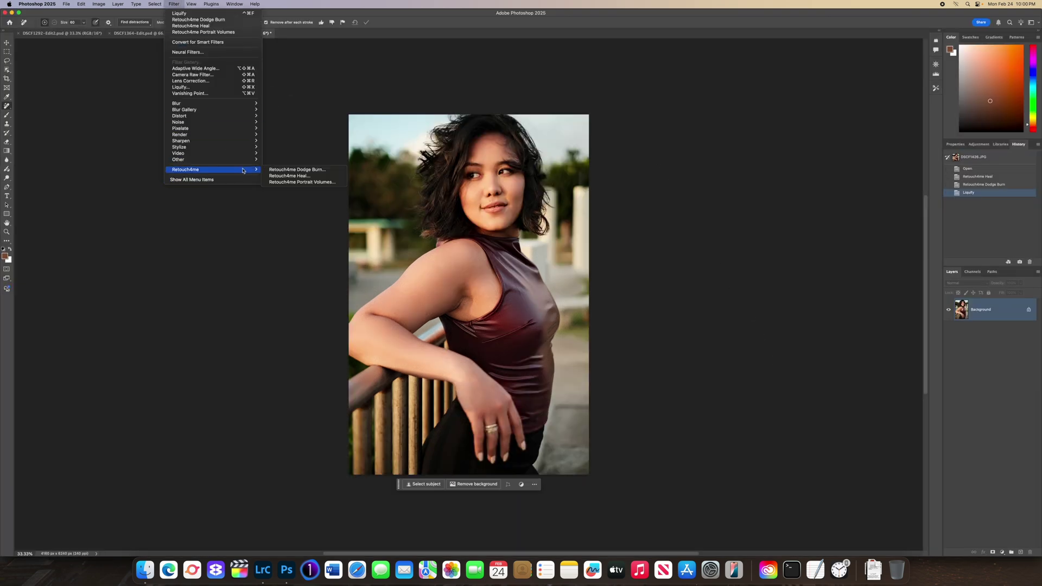
left_click(294, 182)
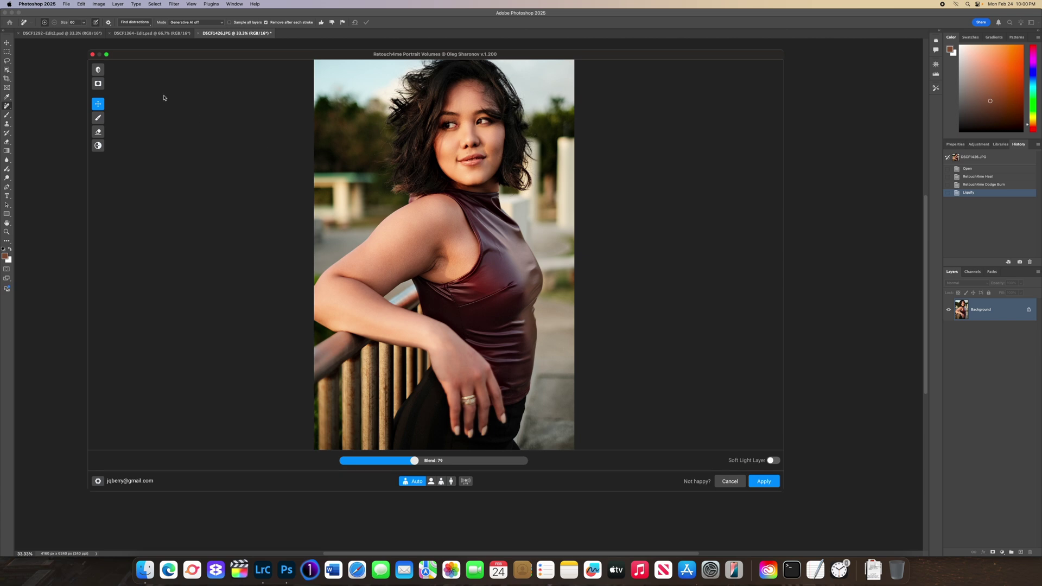
left_click(98, 70)
left_click(98, 70)
left_click(98, 83)
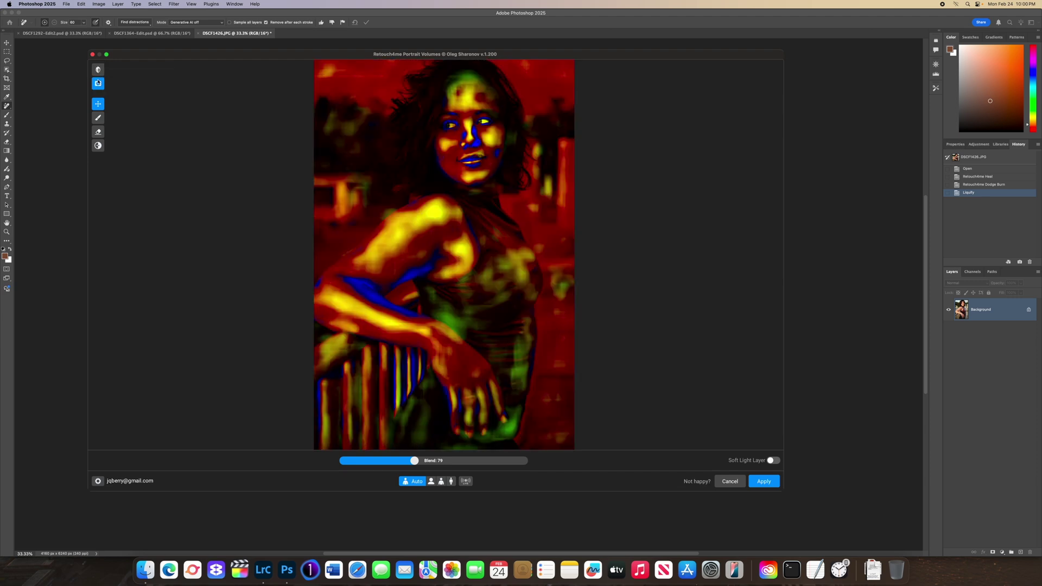
left_click(97, 83)
- Compare the result with the original, raise Blend to about 110, and apply Portrait Volumes
left_click(99, 69)
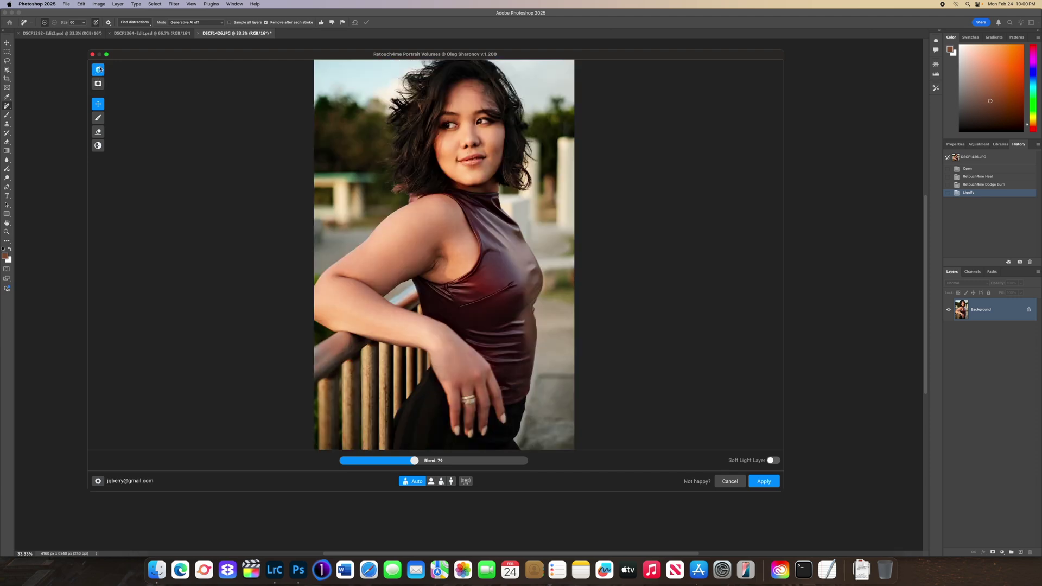
left_click(99, 68)
left_click(99, 68)
left_click(99, 69)
mouse_move(414, 460)
left_mouse_down()
mouse_move(445, 461)
mouse_move(414, 461)
left_mouse_up()
left_click(763, 481)
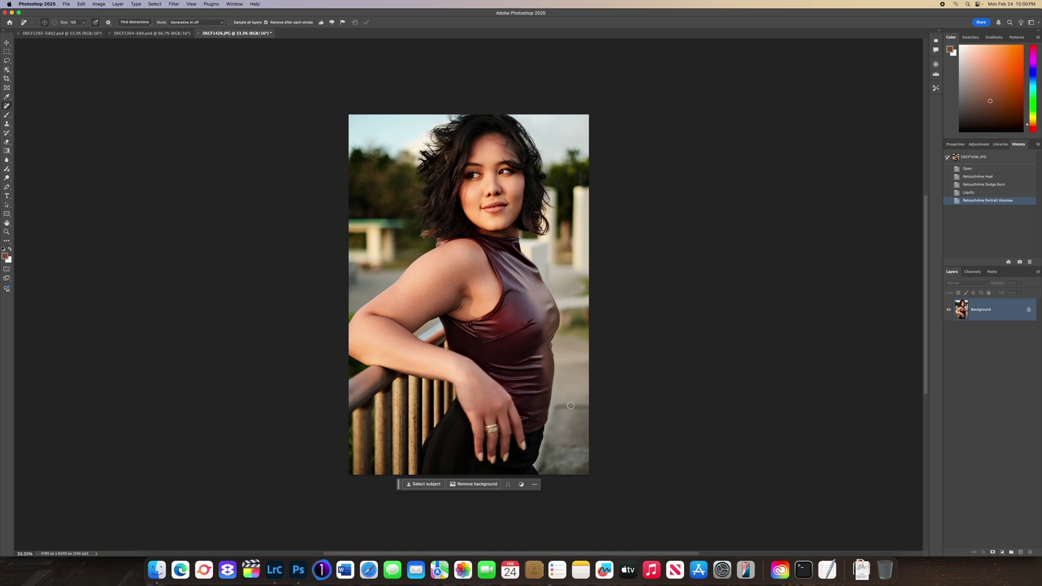
- Erase the distraction beside the subject with a size-250 Remove brush, then save DSCF1426-Edit.psd as Photoshop format
key("bracketright")
key("bracketright")
key("bracketright")
key("bracketright")
key("bracketright")
key("bracketright")
key("bracketright")
left_click_drag(559, 408, 597, 409)
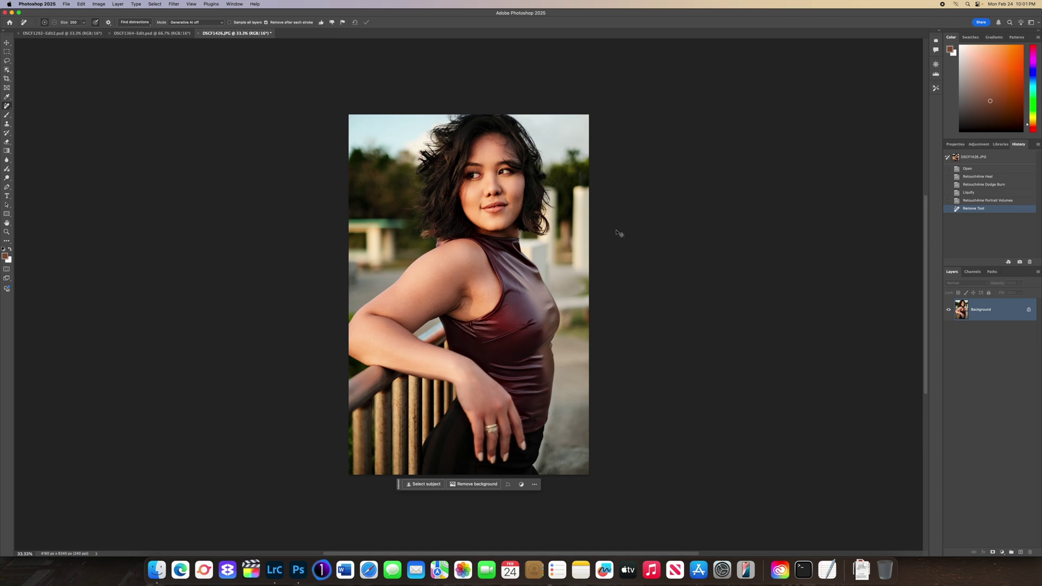
key("super+s")
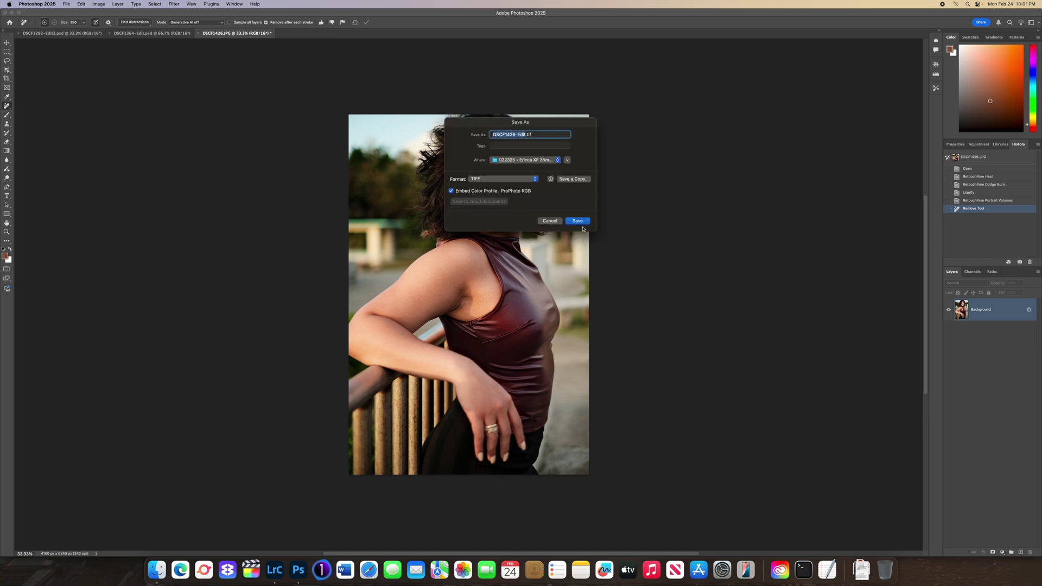
left_click(524, 178)
left_click(488, 110)
left_click(579, 221)
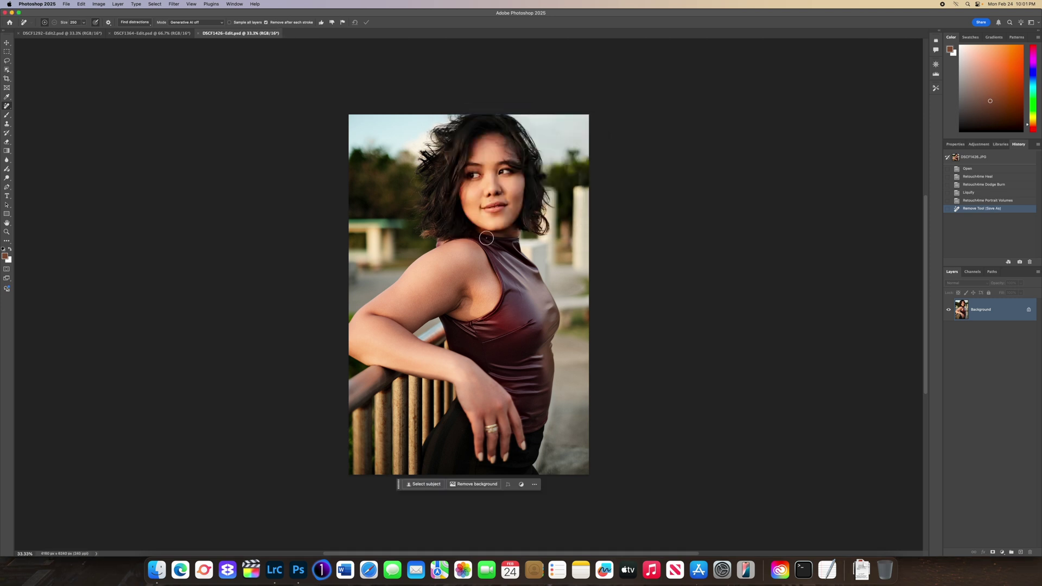
left_click(274, 569)
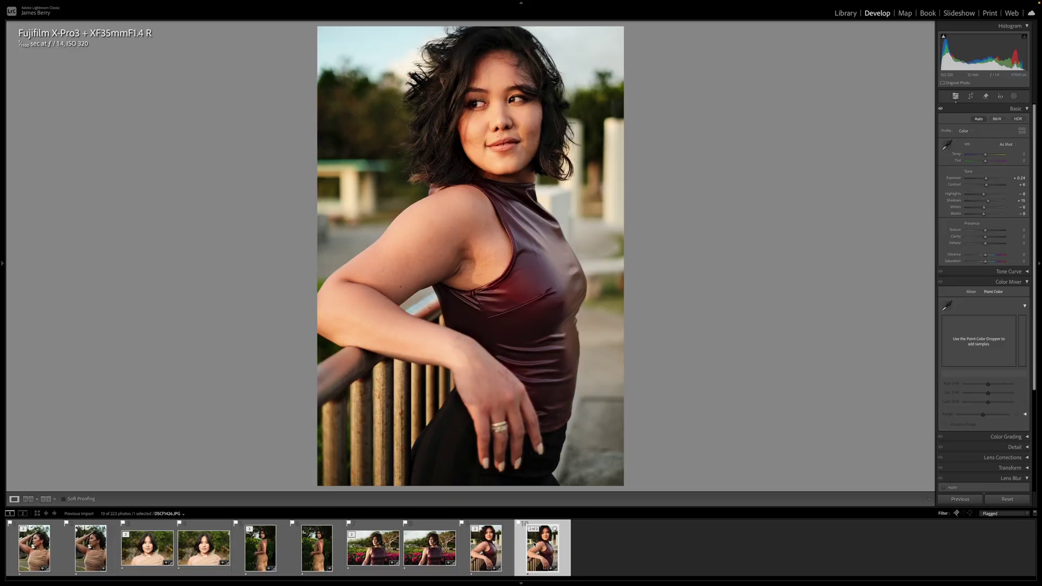
- Step through the Develop filmstrip to the close-up of the short-haired woman in the beige top
key("Left")
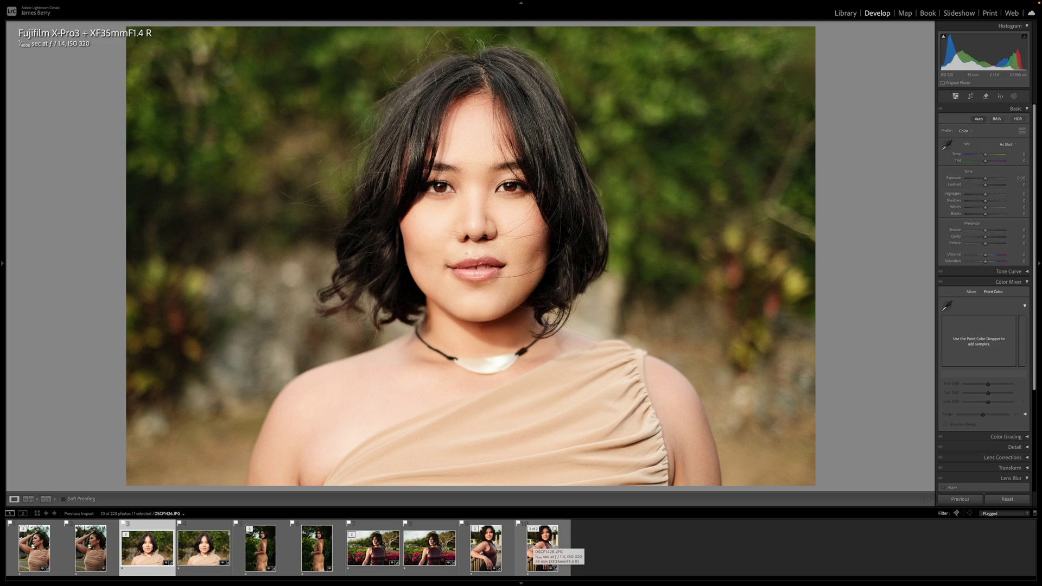
left_click(534, 544)
key("Left")
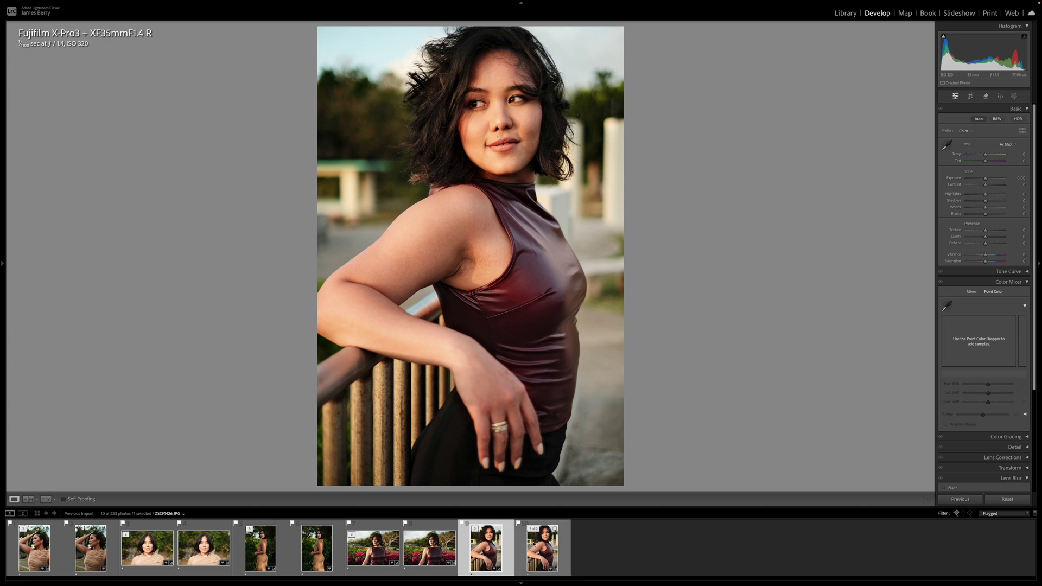